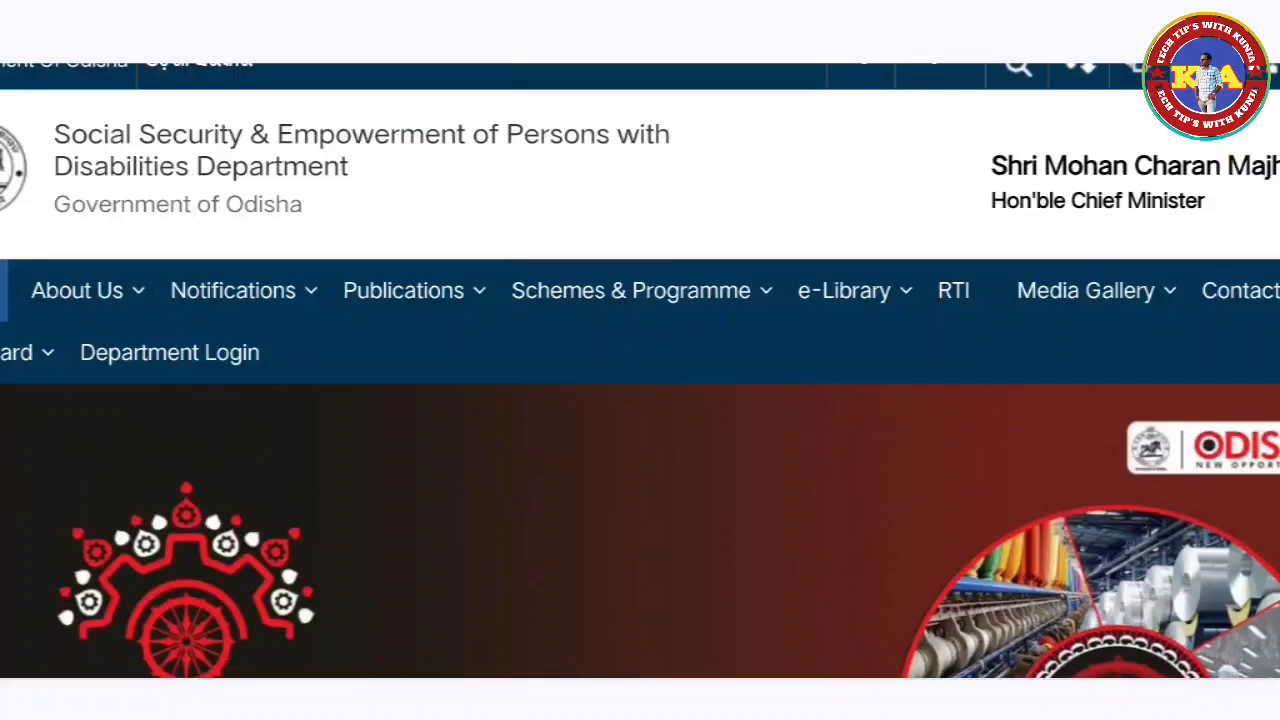
Step: Search Google for 'ssepd odisha', correcting the misspelled query
{"action": "scroll", "coordinate": [640, 371], "scroll_direction": "down", "scroll_amount": 2}
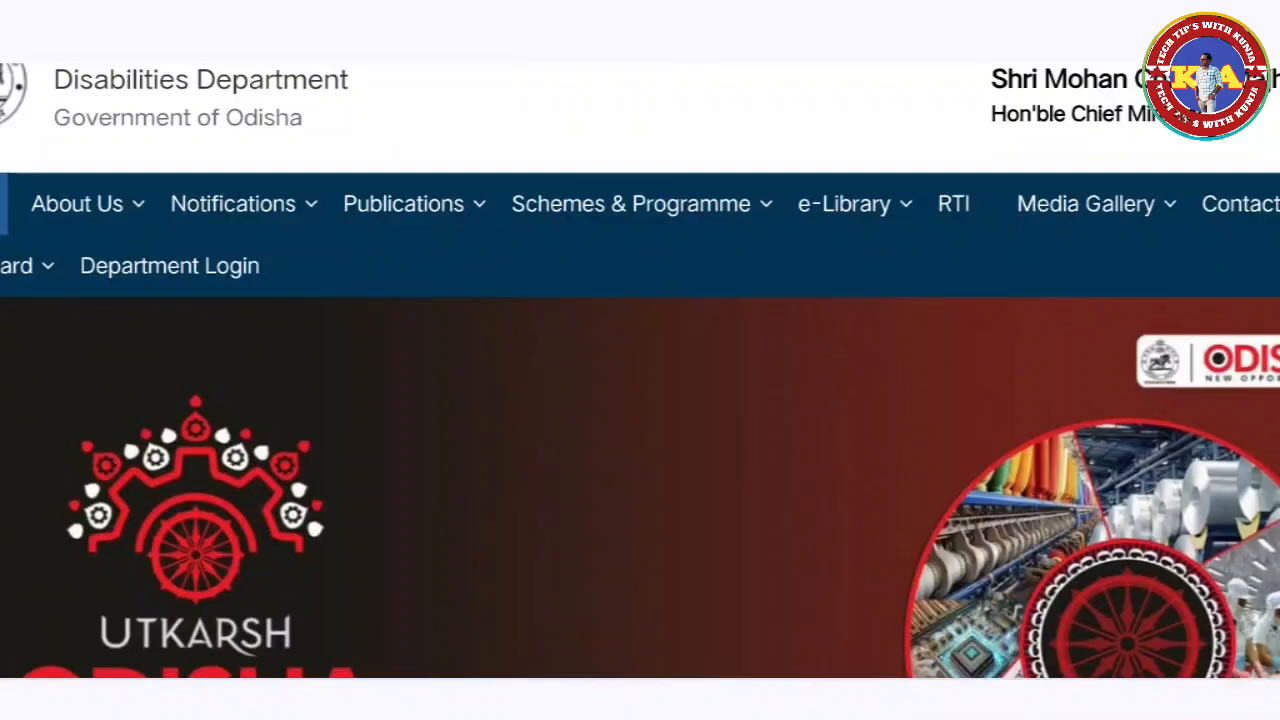
{"action": "scroll", "coordinate": [640, 400], "scroll_direction": "down", "scroll_amount": 1}
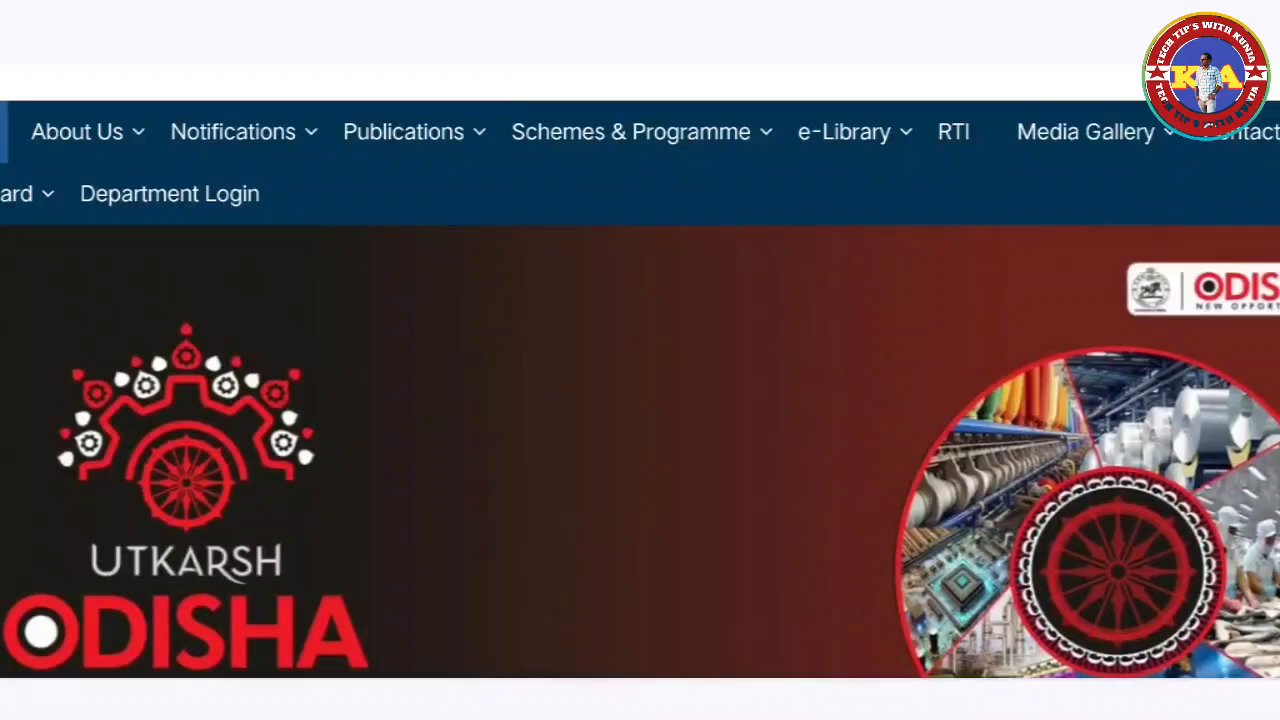
{"action": "scroll", "coordinate": [640, 430], "scroll_direction": "down", "scroll_amount": 3}
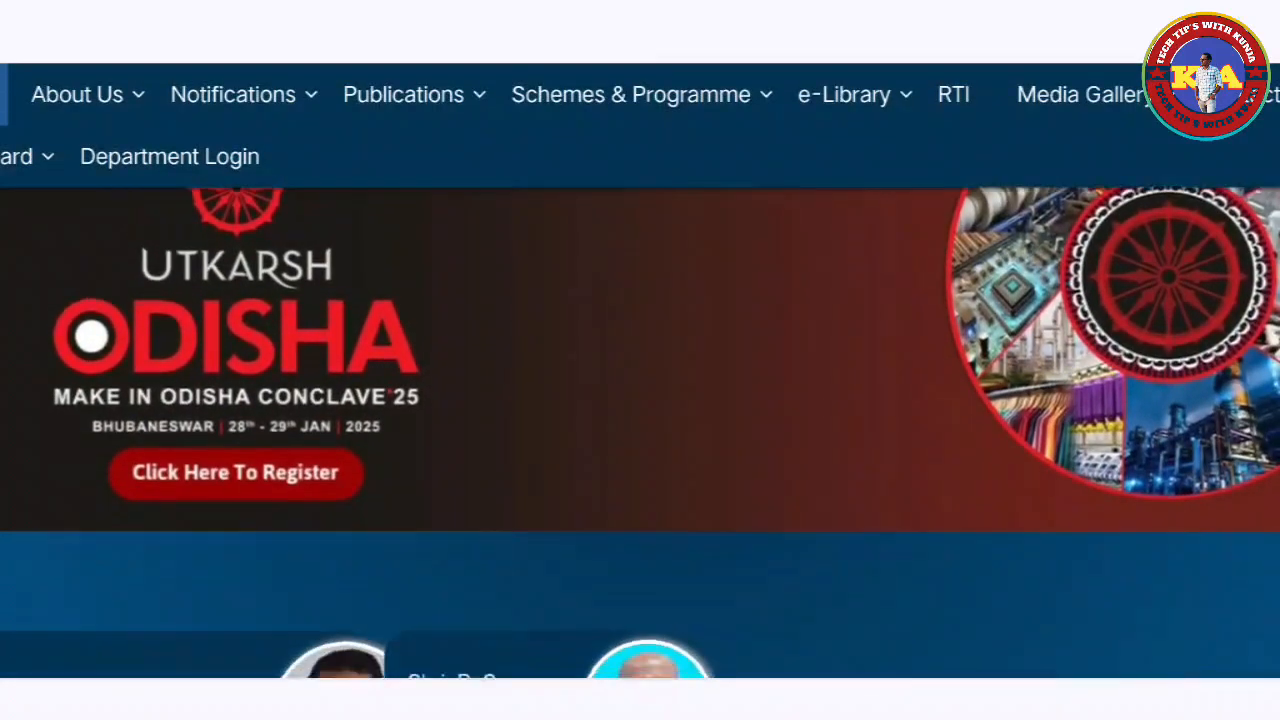
{"action": "scroll", "coordinate": [640, 430], "scroll_direction": "down", "scroll_amount": 3}
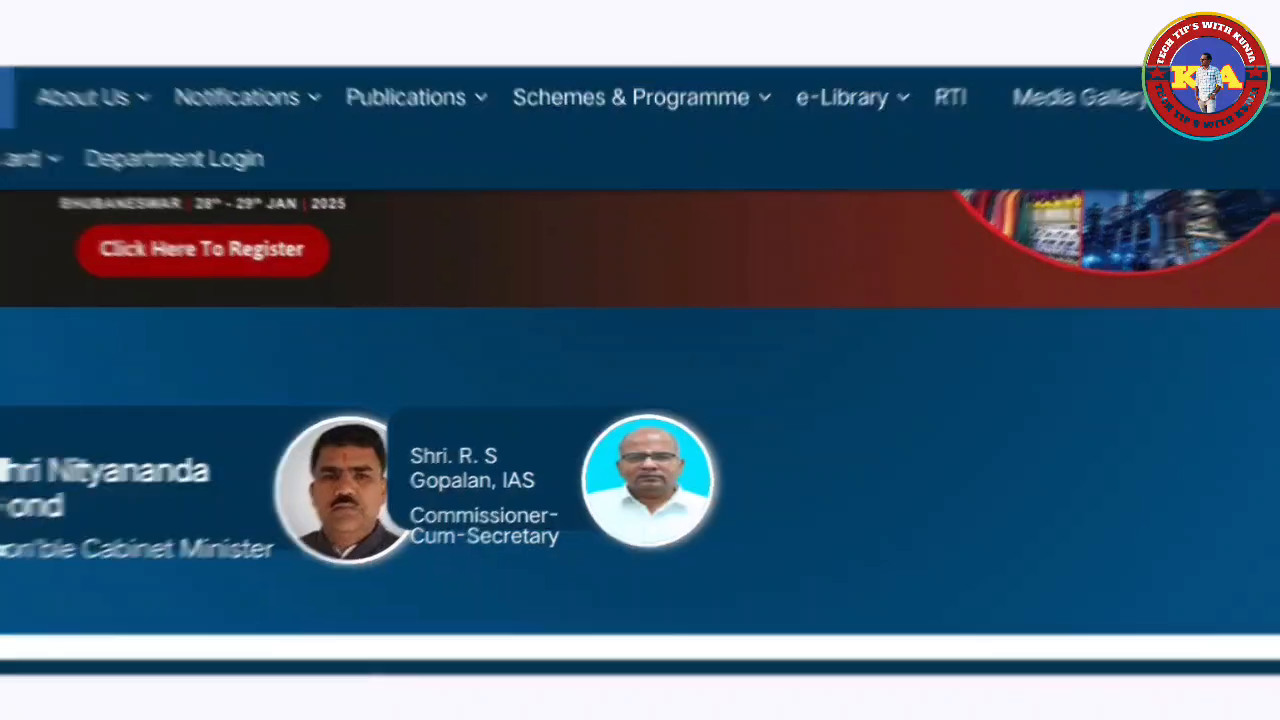
{"action": "scroll", "coordinate": [640, 400], "scroll_direction": "up", "scroll_amount": 5}
{"action": "scroll", "coordinate": [640, 420], "scroll_direction": "down", "scroll_amount": 1}
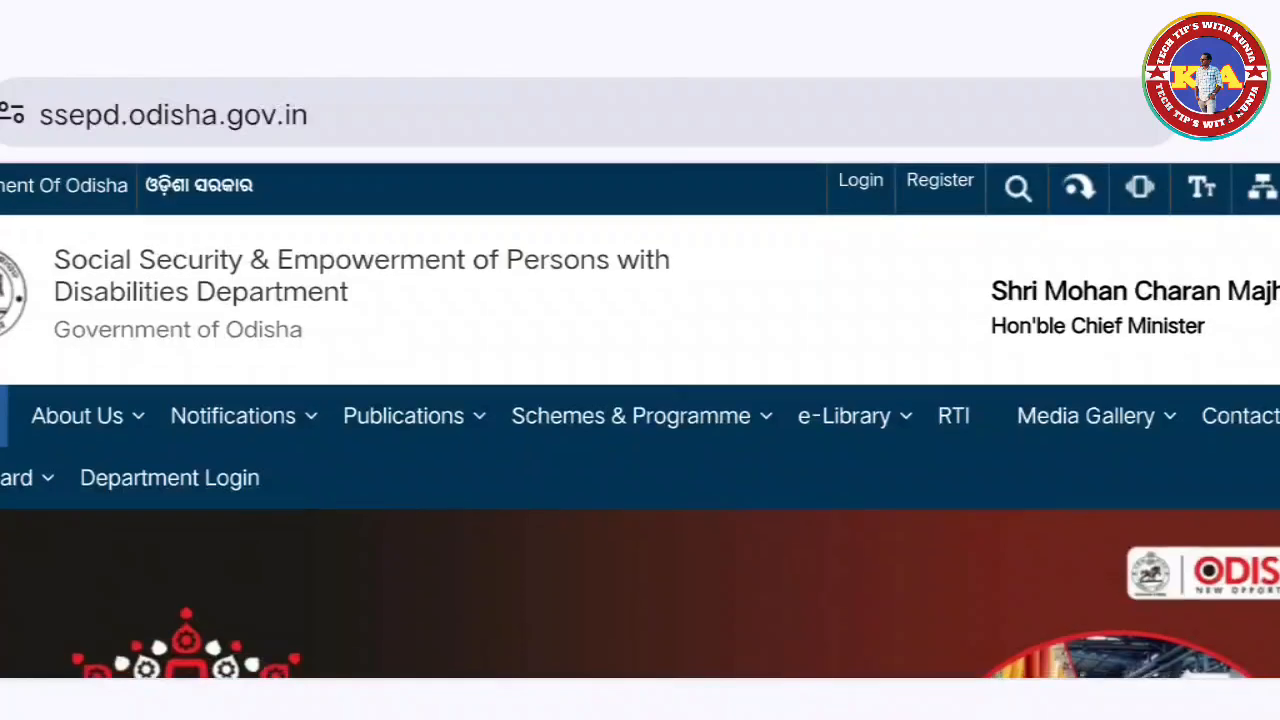
{"action": "scroll", "coordinate": [640, 372], "scroll_direction": "down", "scroll_amount": 2}
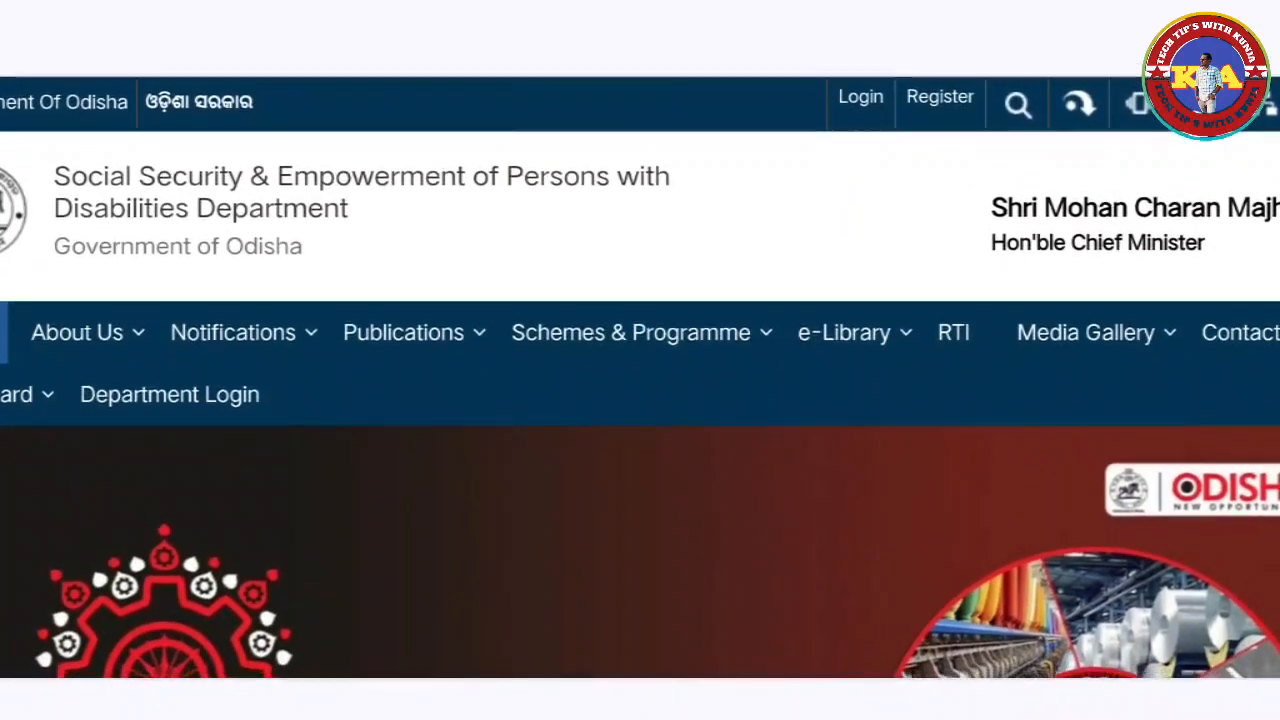
{"action": "scroll", "coordinate": [640, 400], "scroll_direction": "down", "scroll_amount": 1}
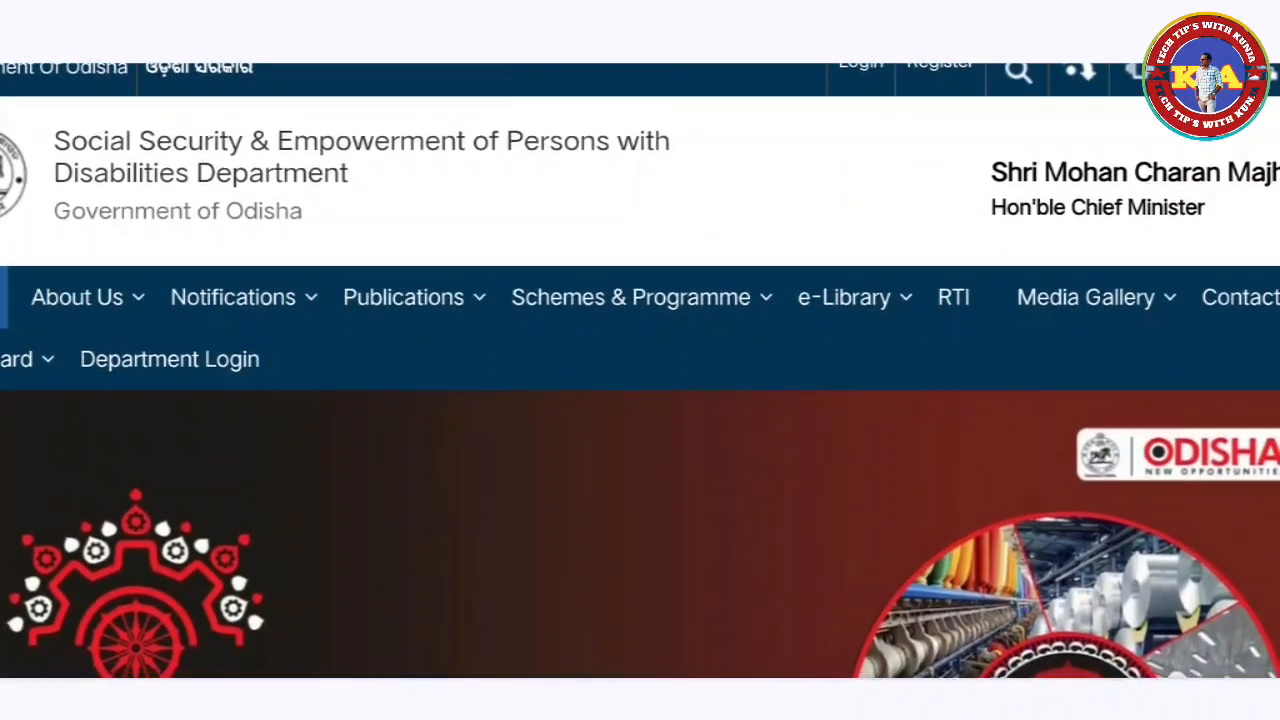
{"action": "scroll", "coordinate": [640, 400], "scroll_direction": "down", "scroll_amount": 1}
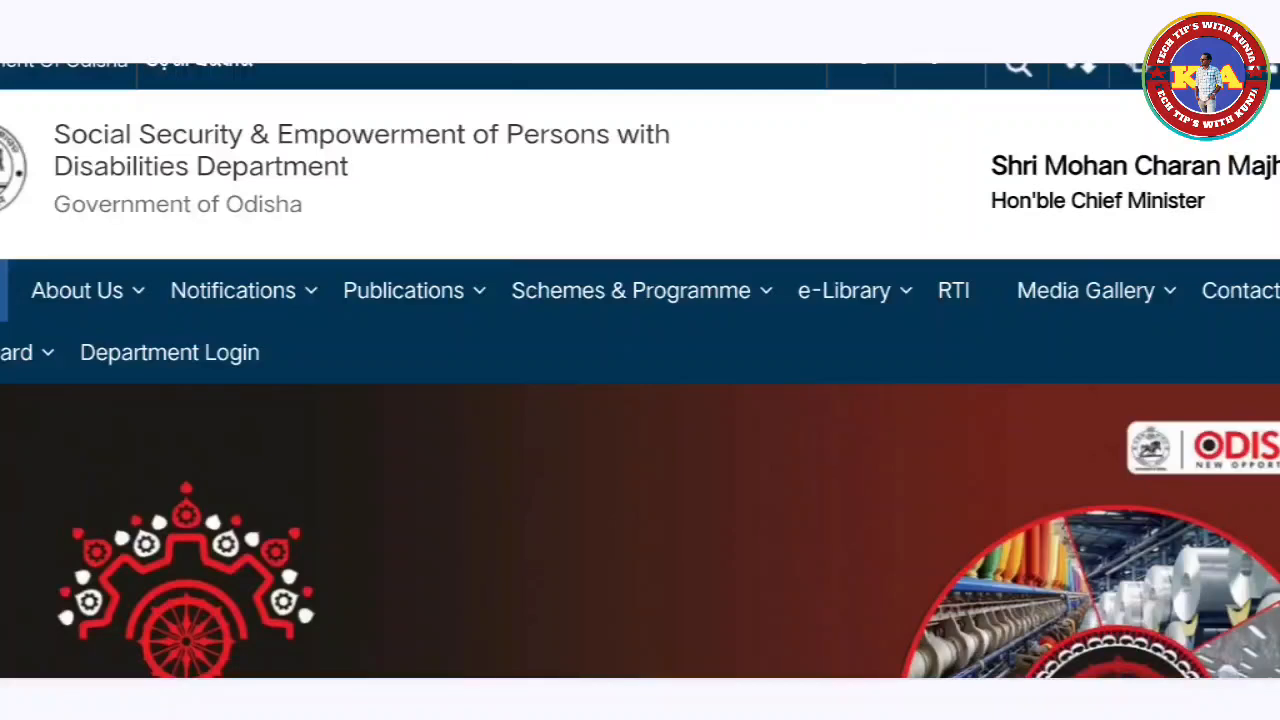
{"action": "scroll", "coordinate": [640, 400], "scroll_direction": "down", "scroll_amount": 2}
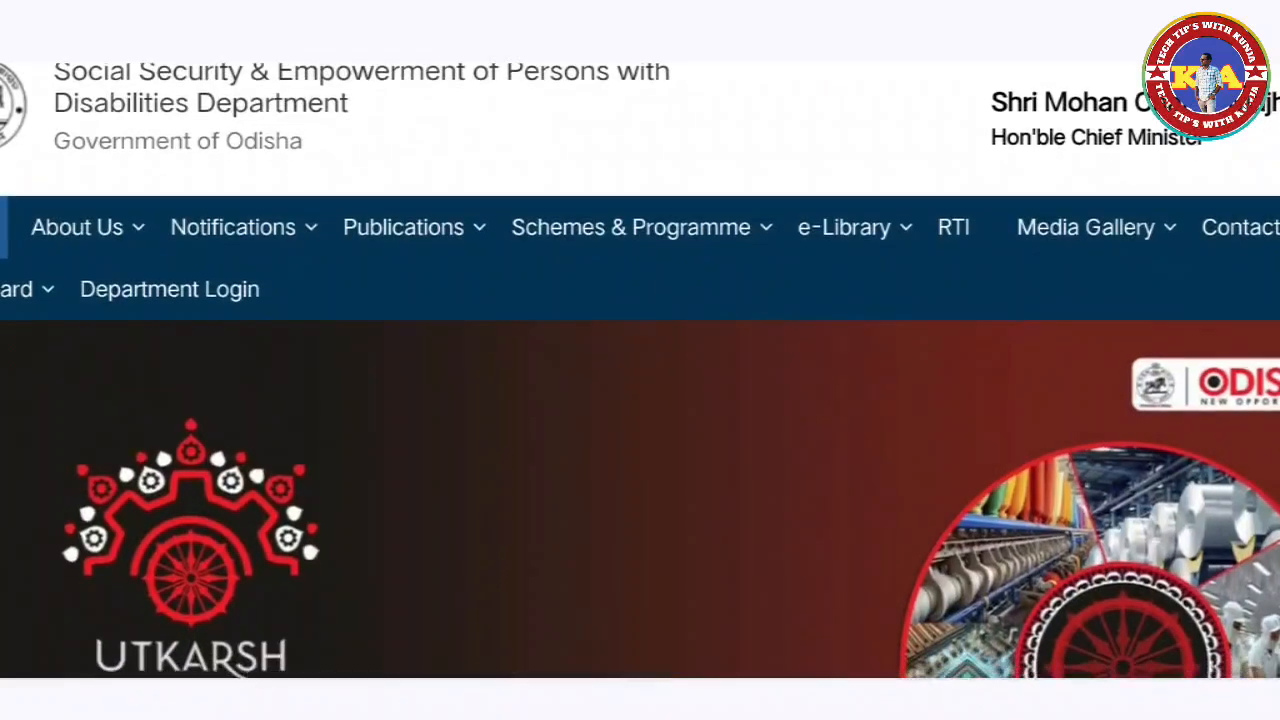
{"action": "scroll", "coordinate": [640, 400], "scroll_direction": "down", "scroll_amount": 1}
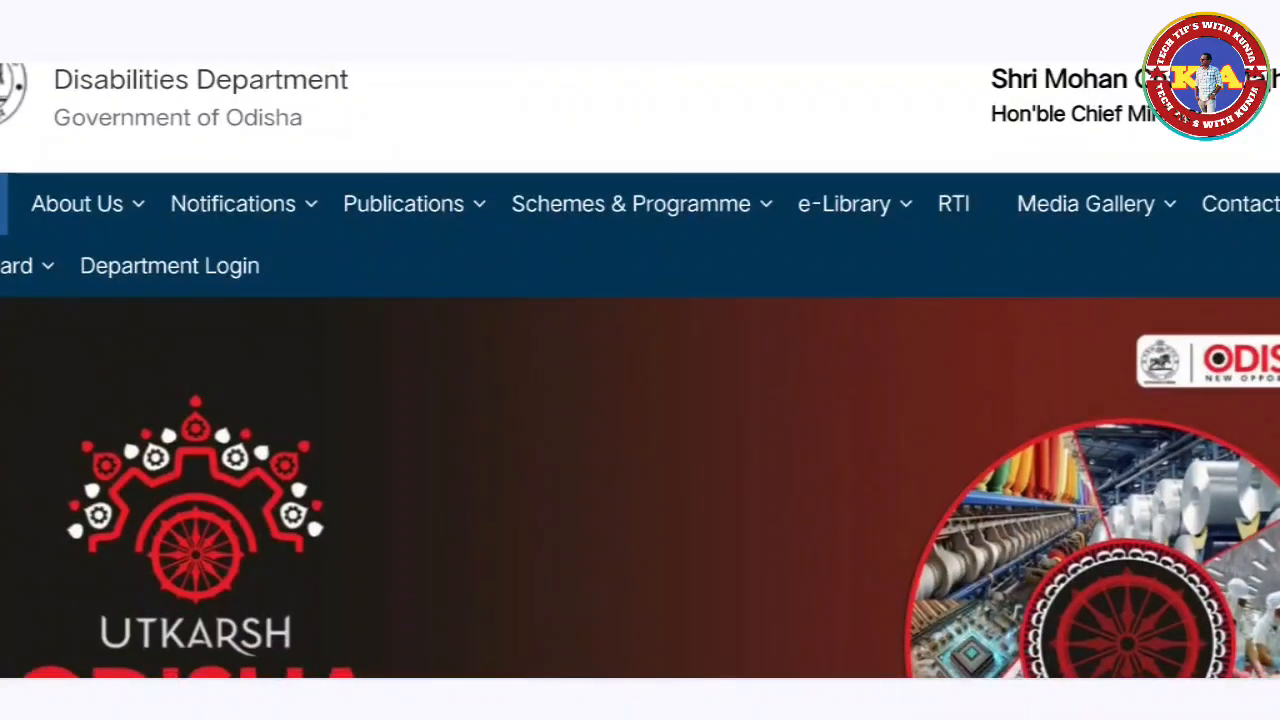
{"action": "scroll", "coordinate": [640, 400], "scroll_direction": "down", "scroll_amount": 2}
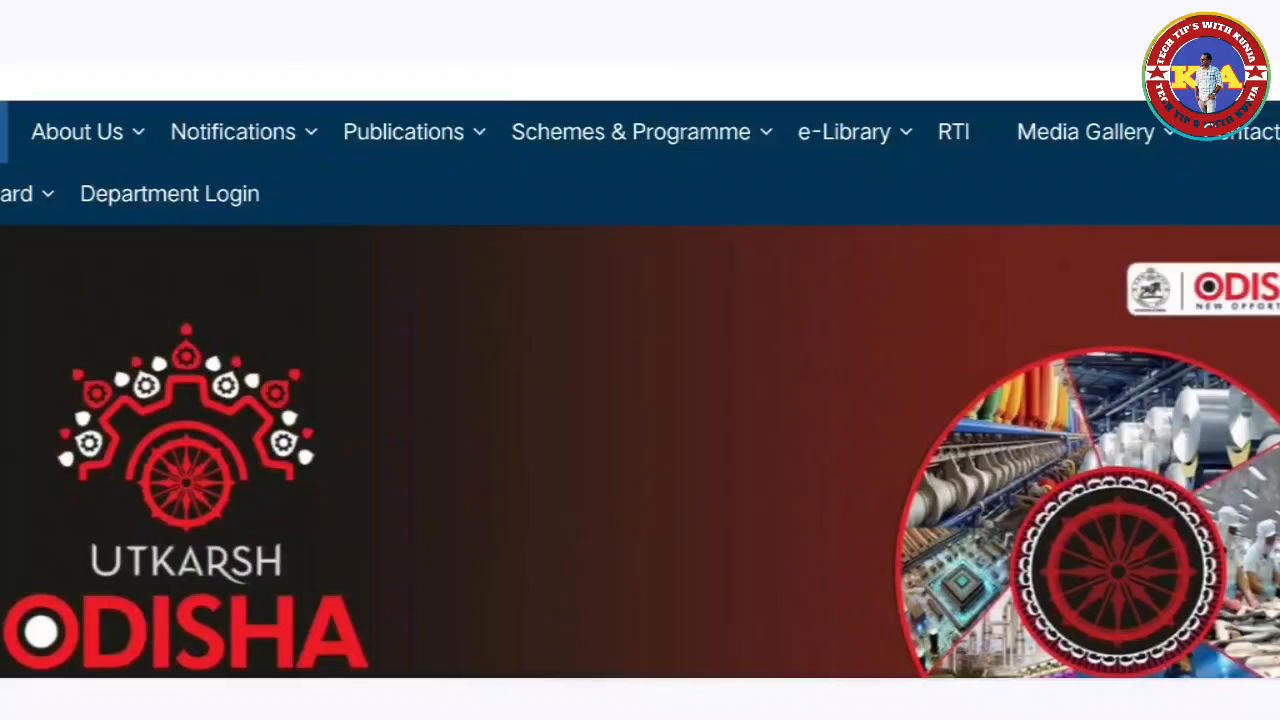
{"action": "scroll", "coordinate": [640, 400], "scroll_direction": "down", "scroll_amount": 5}
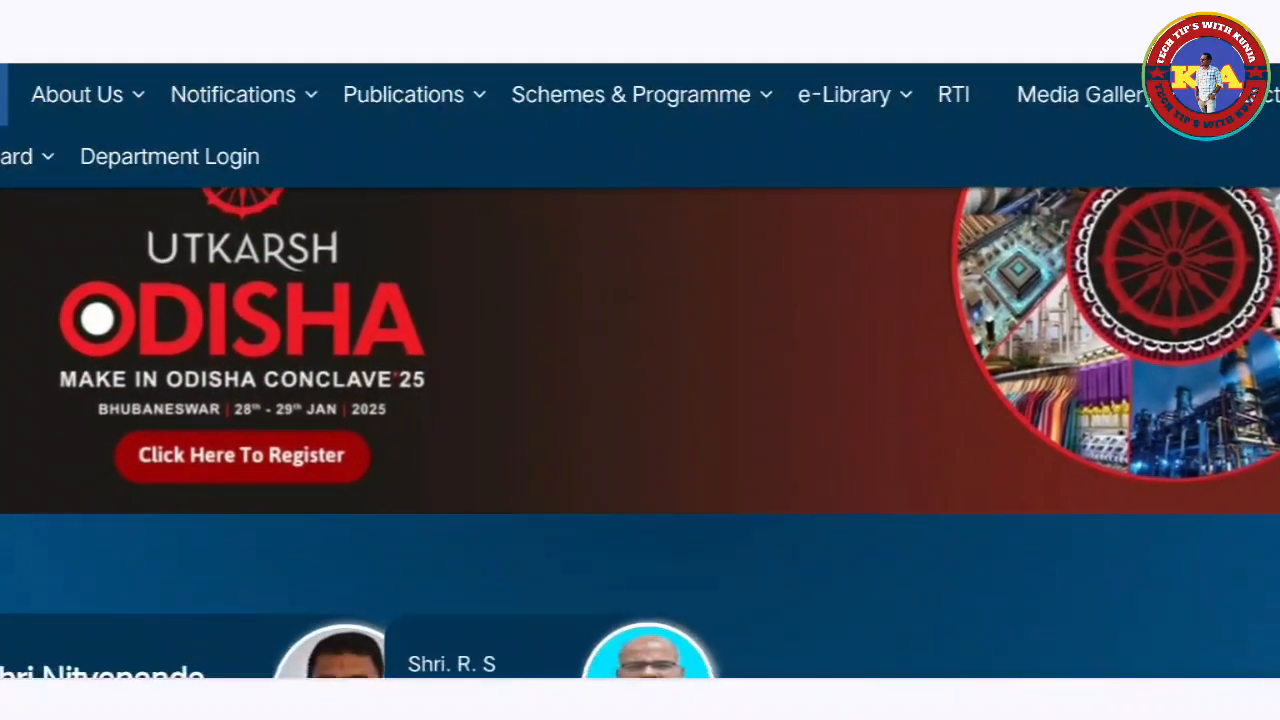
{"action": "scroll", "coordinate": [640, 400], "scroll_direction": "down", "scroll_amount": 4}
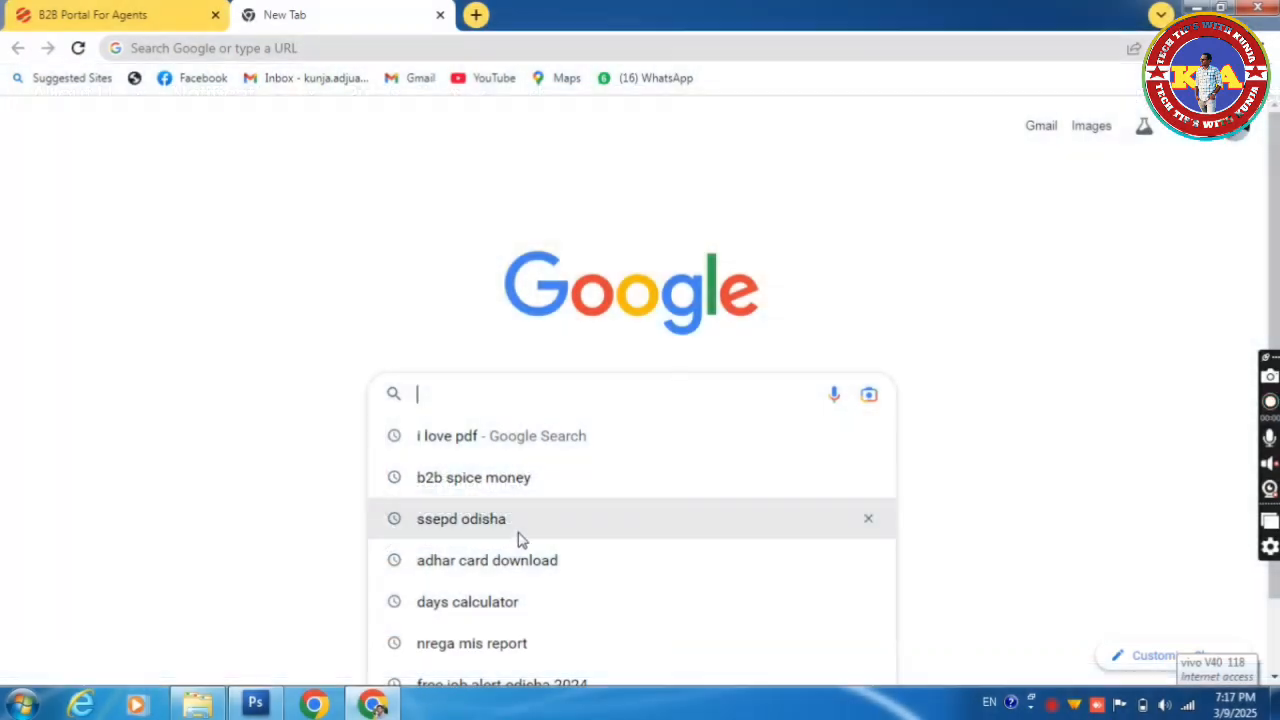
{"action": "type", "text": "sep"}
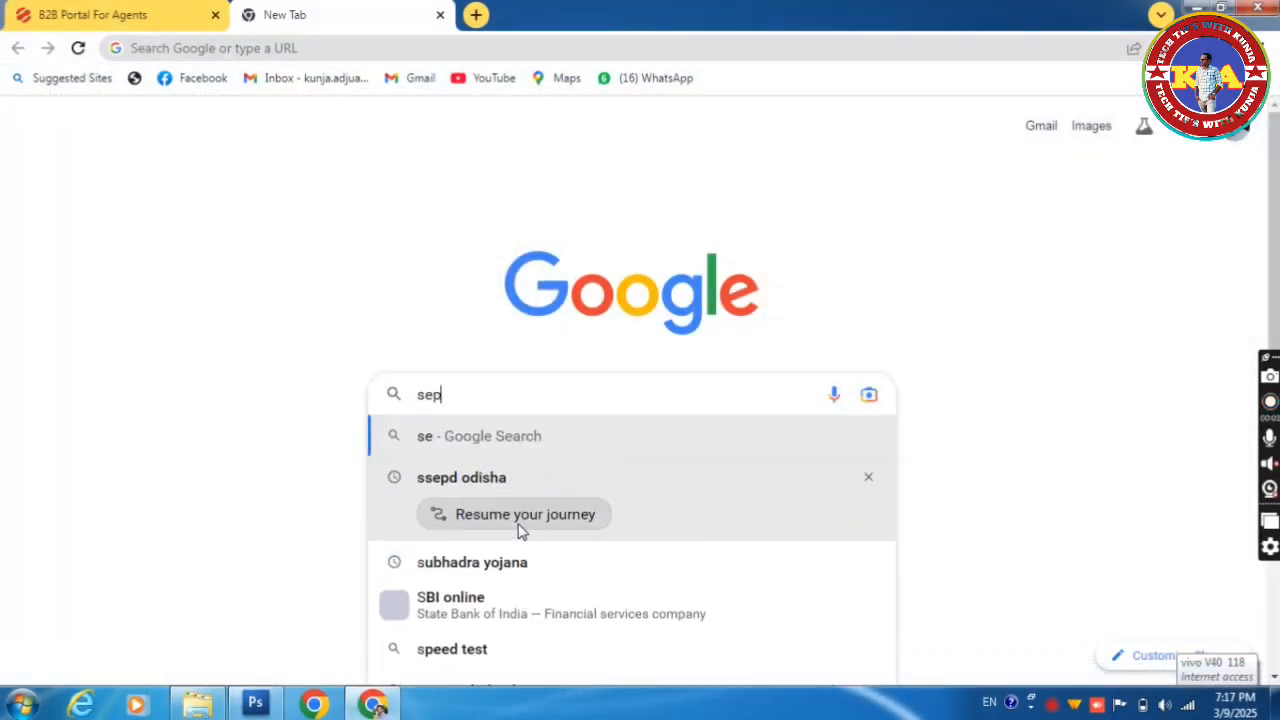
{"action": "type", "text": "d "}
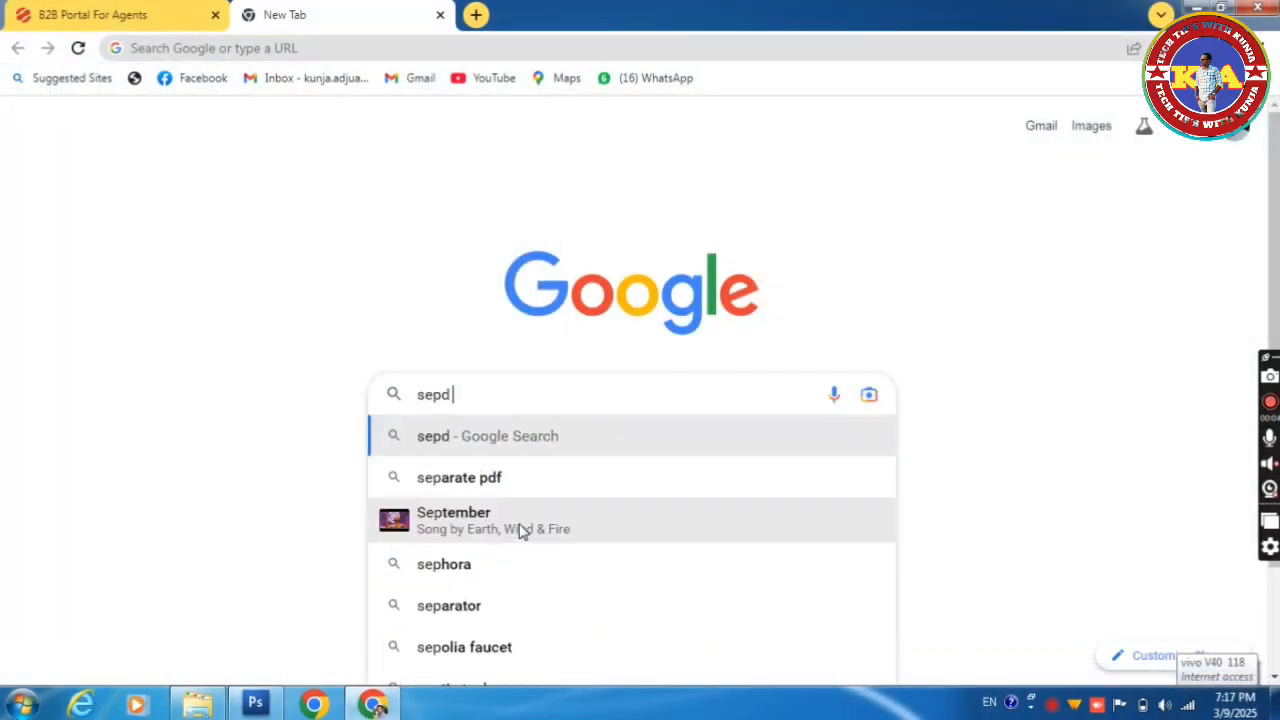
{"action": "type", "text": "odi"}
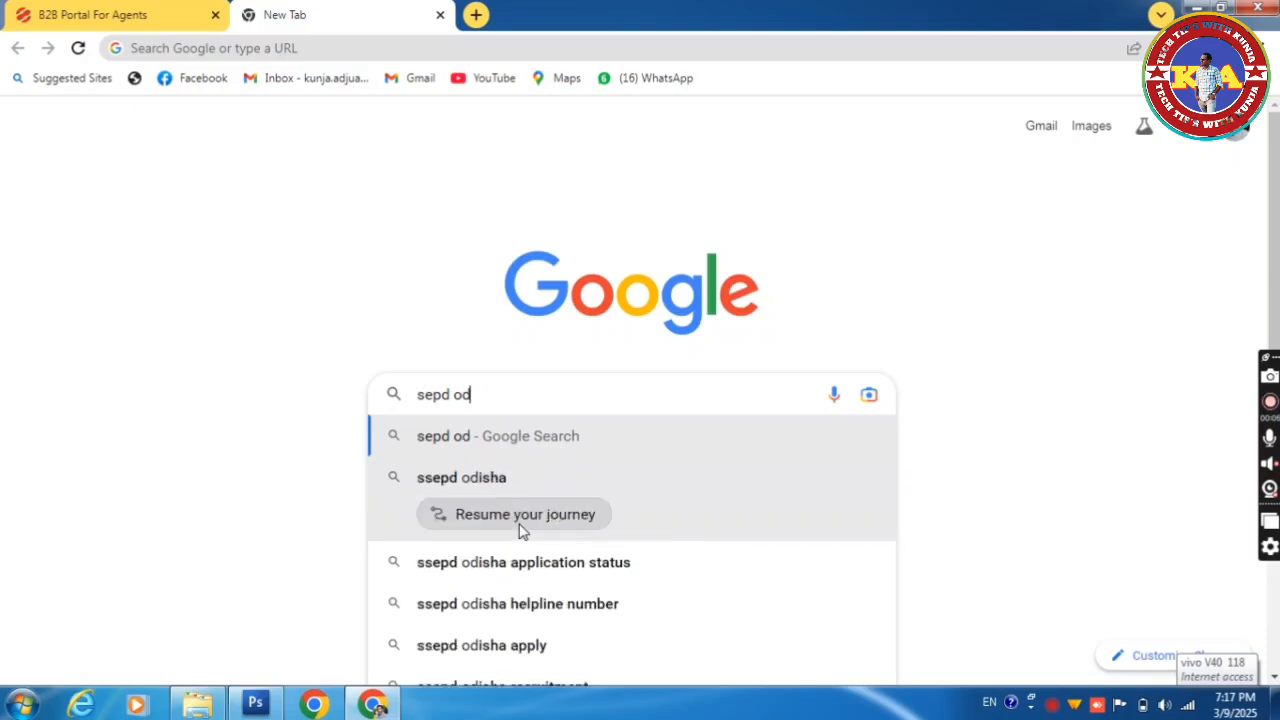
{"action": "left_click", "coordinate": [425, 394]}
{"action": "type", "text": "s"}
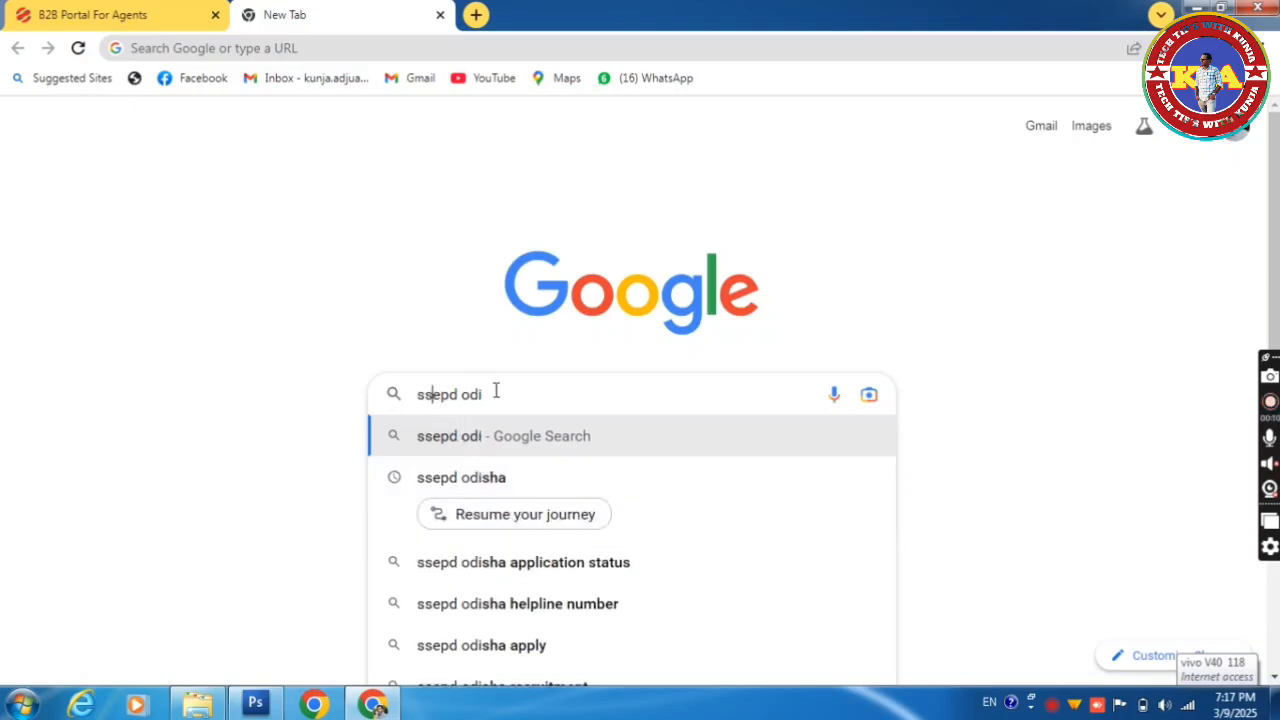
{"action": "left_click", "coordinate": [498, 497]}
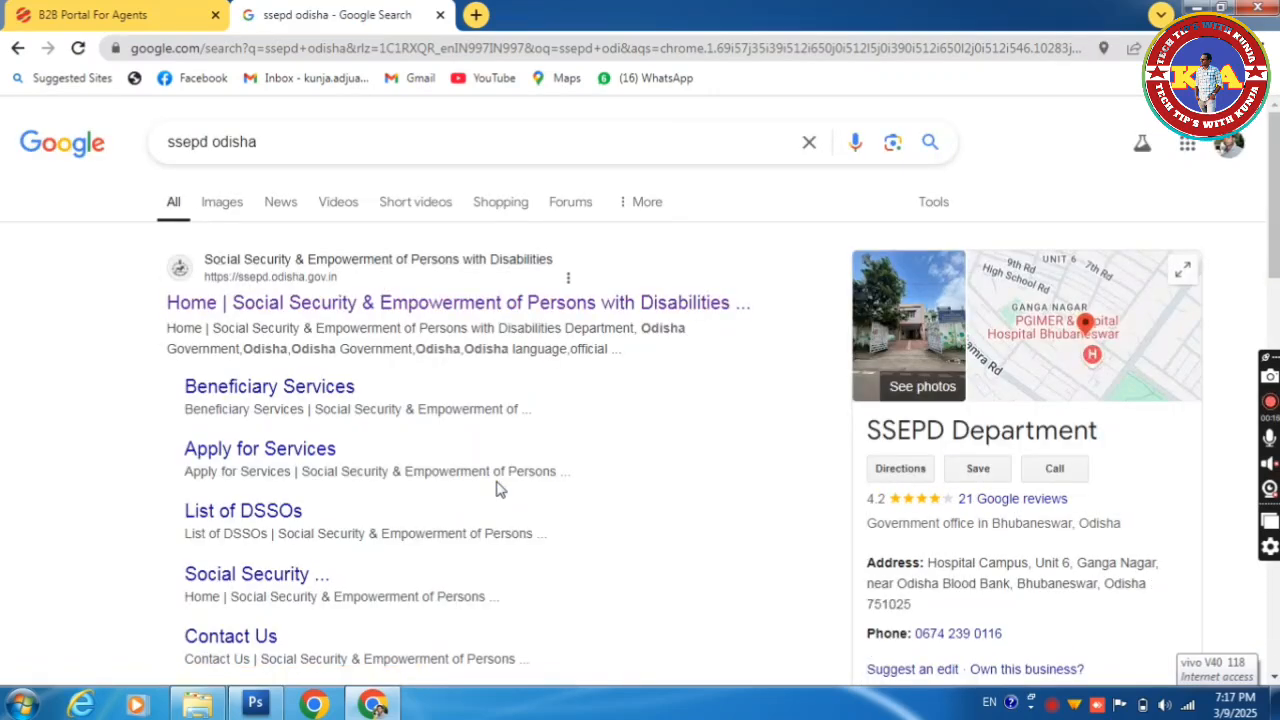
Step: Open the ssepd.odisha.gov.in result from the search results
{"action": "scroll", "coordinate": [640, 394], "scroll_direction": "down", "scroll_amount": 2}
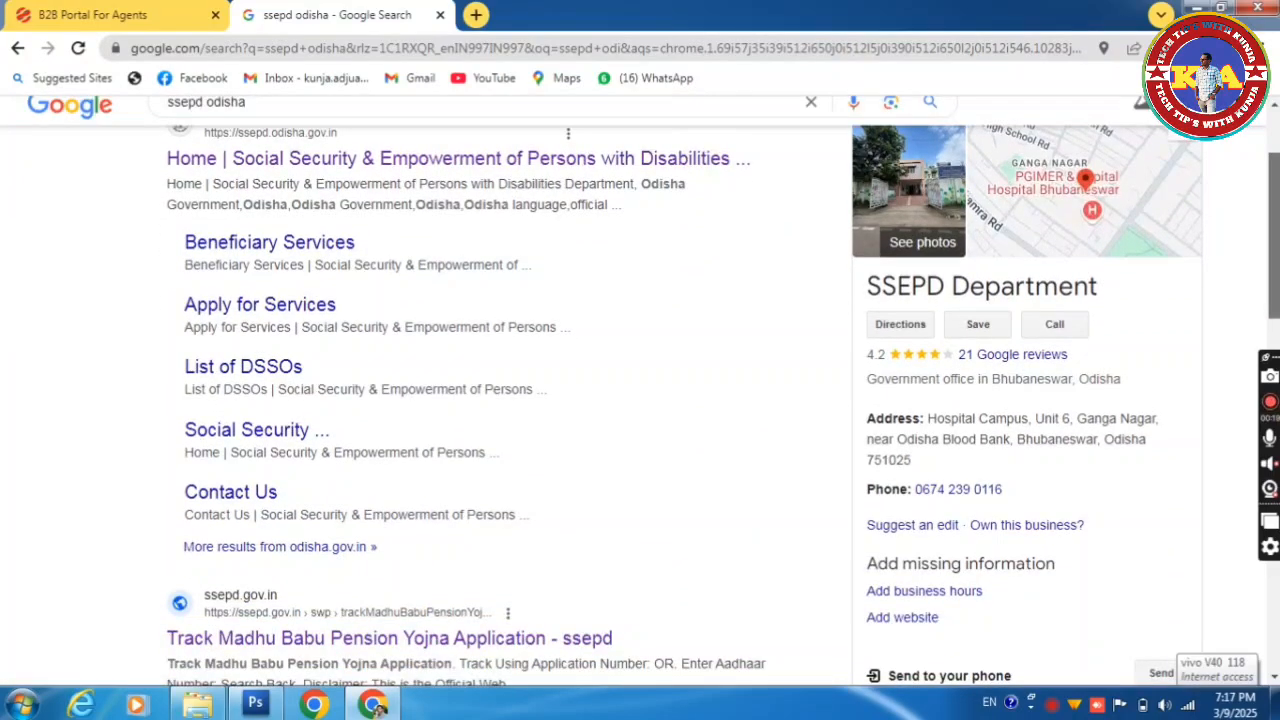
{"action": "scroll", "coordinate": [640, 394], "scroll_direction": "up", "scroll_amount": 2}
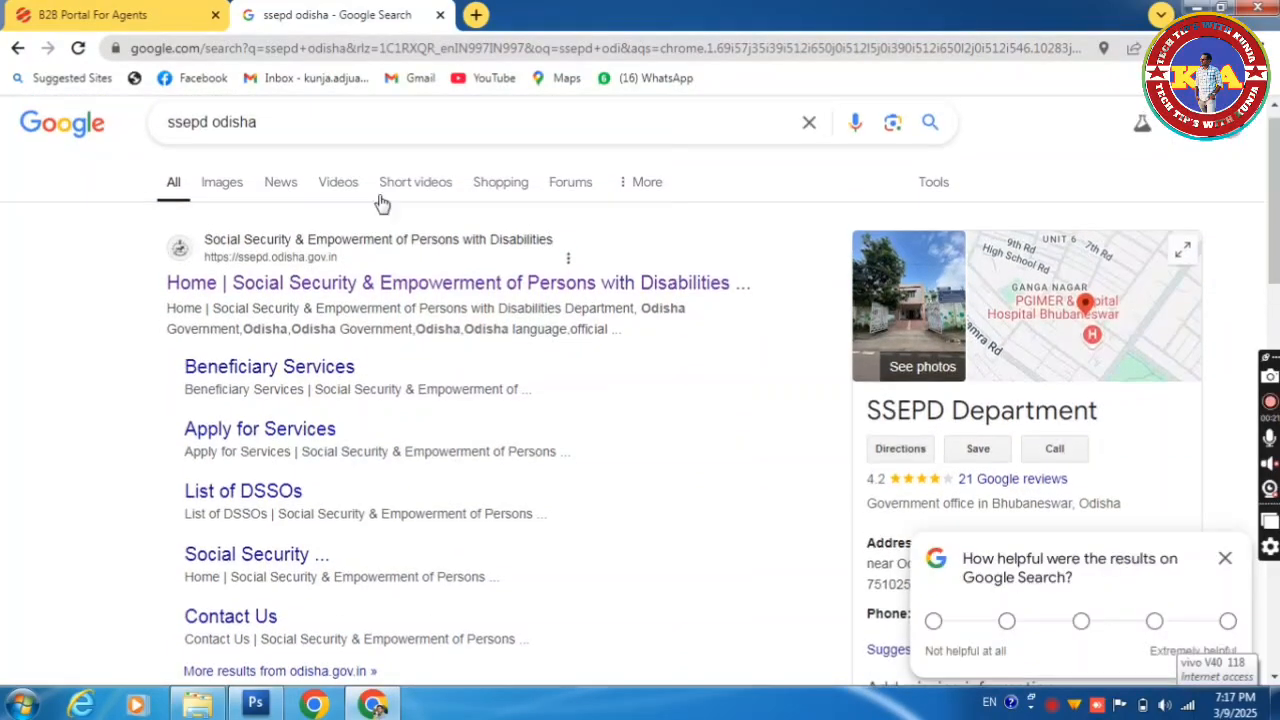
{"action": "left_click", "coordinate": [338, 283]}
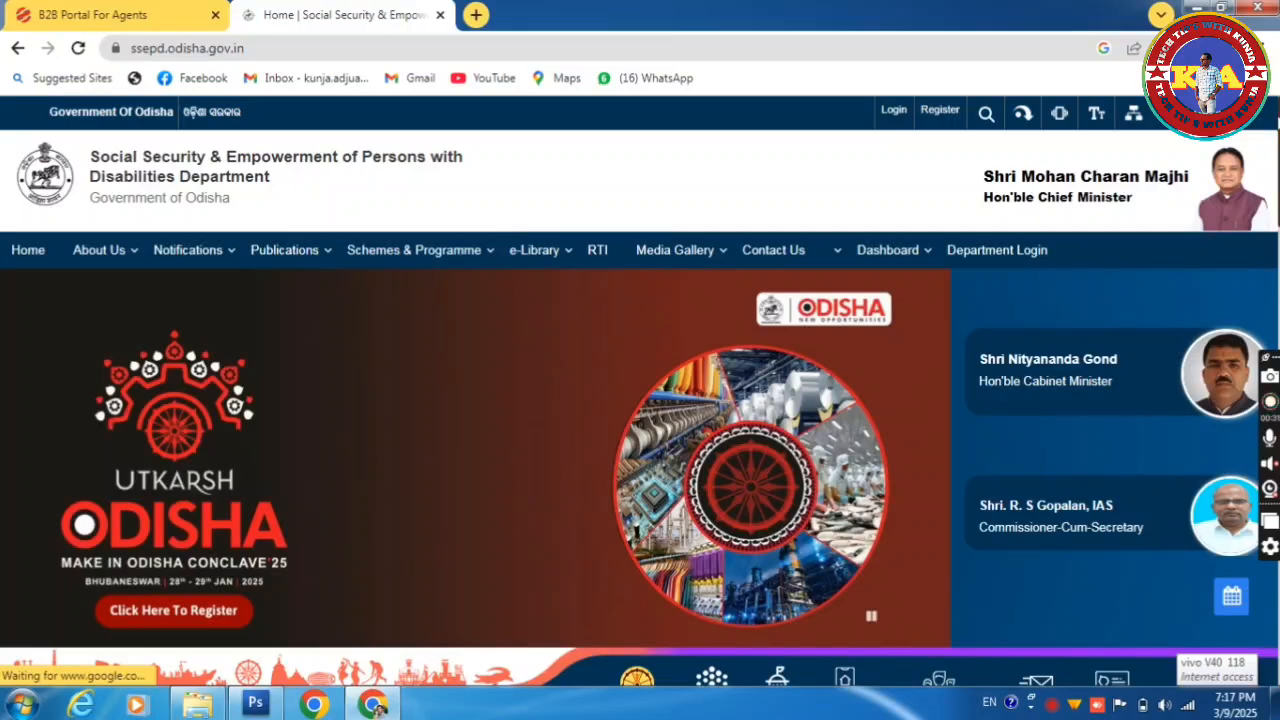
Step: Open Pension Schemes under Beneficiary Services to reach the Application For Beneficiary page
{"action": "left_click_drag", "start_coordinate": [1273, 124], "coordinate": [1274, 176]}
{"action": "scroll", "coordinate": [640, 392], "scroll_direction": "down", "scroll_amount": 5}
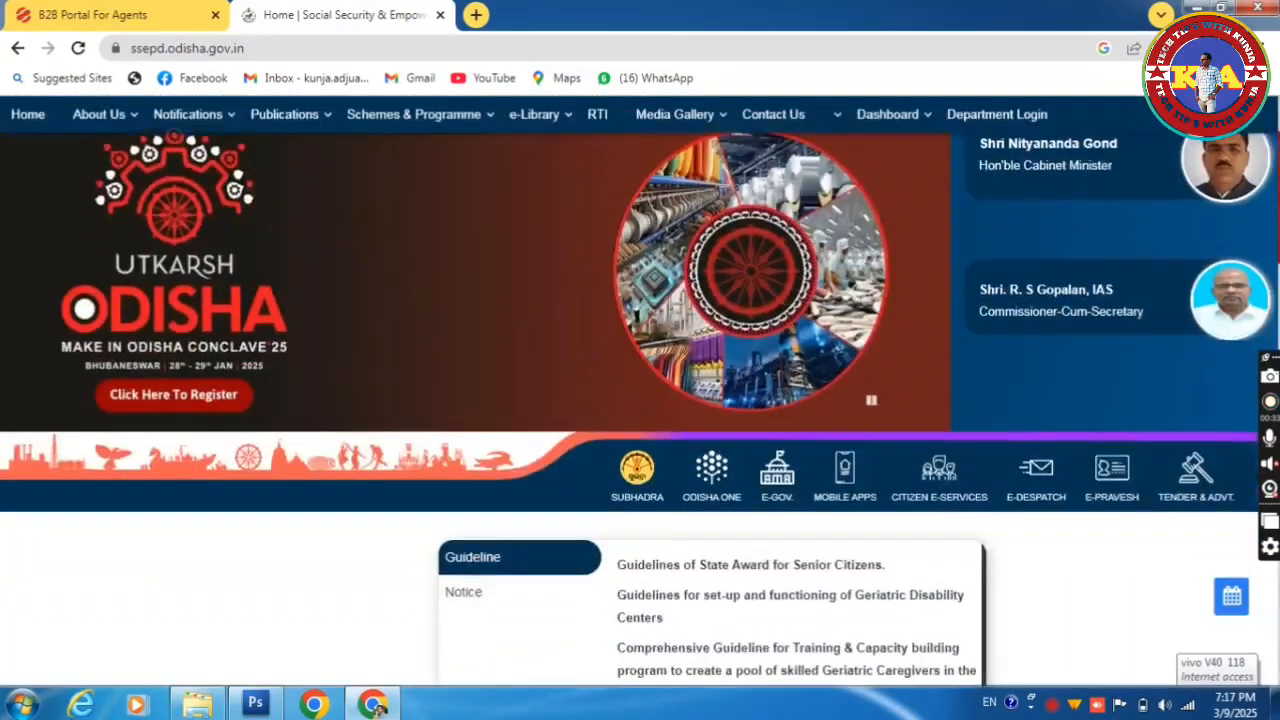
{"action": "scroll", "coordinate": [640, 400], "scroll_direction": "down", "scroll_amount": 1}
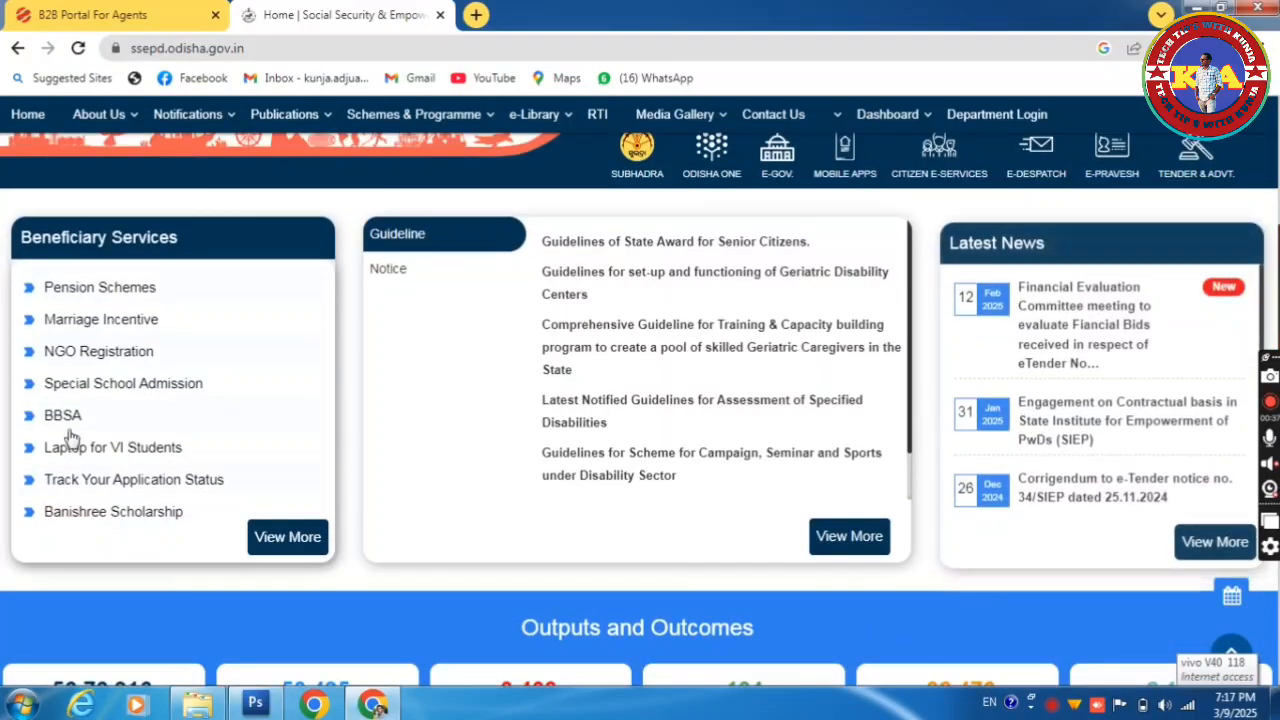
{"action": "left_click", "coordinate": [110, 290]}
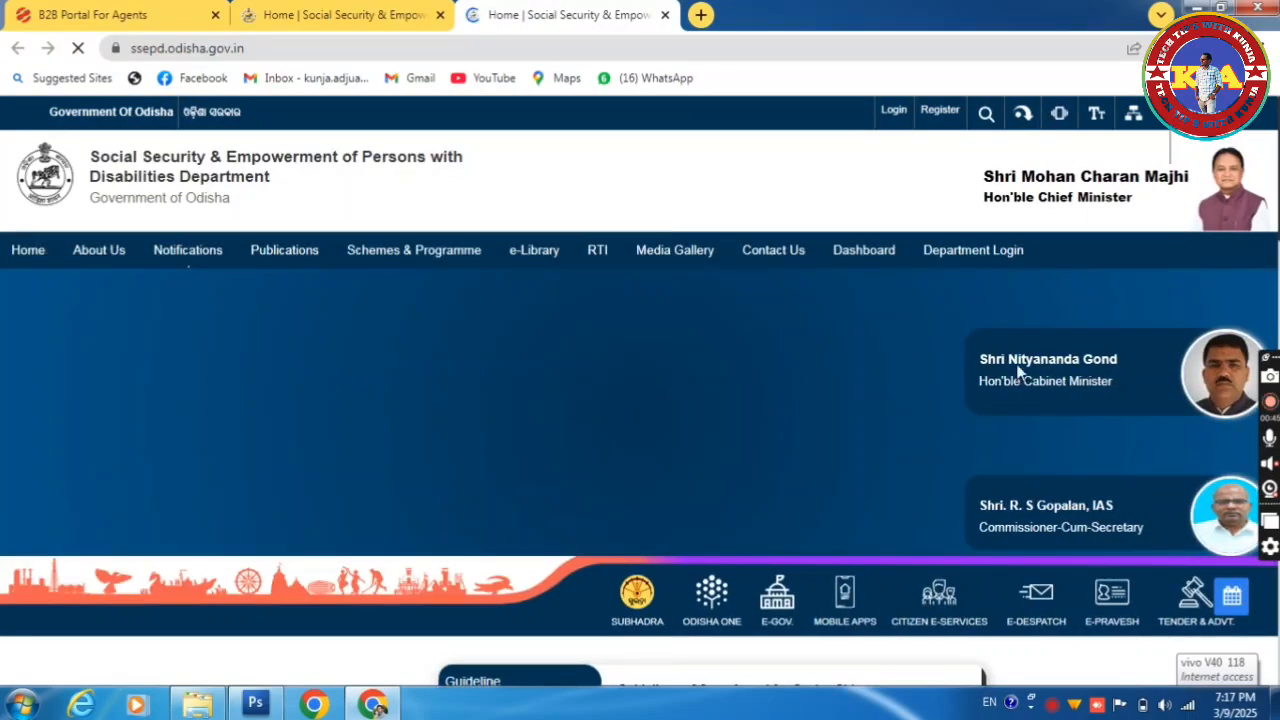
{"action": "scroll", "coordinate": [1020, 370], "scroll_direction": "down", "scroll_amount": 1}
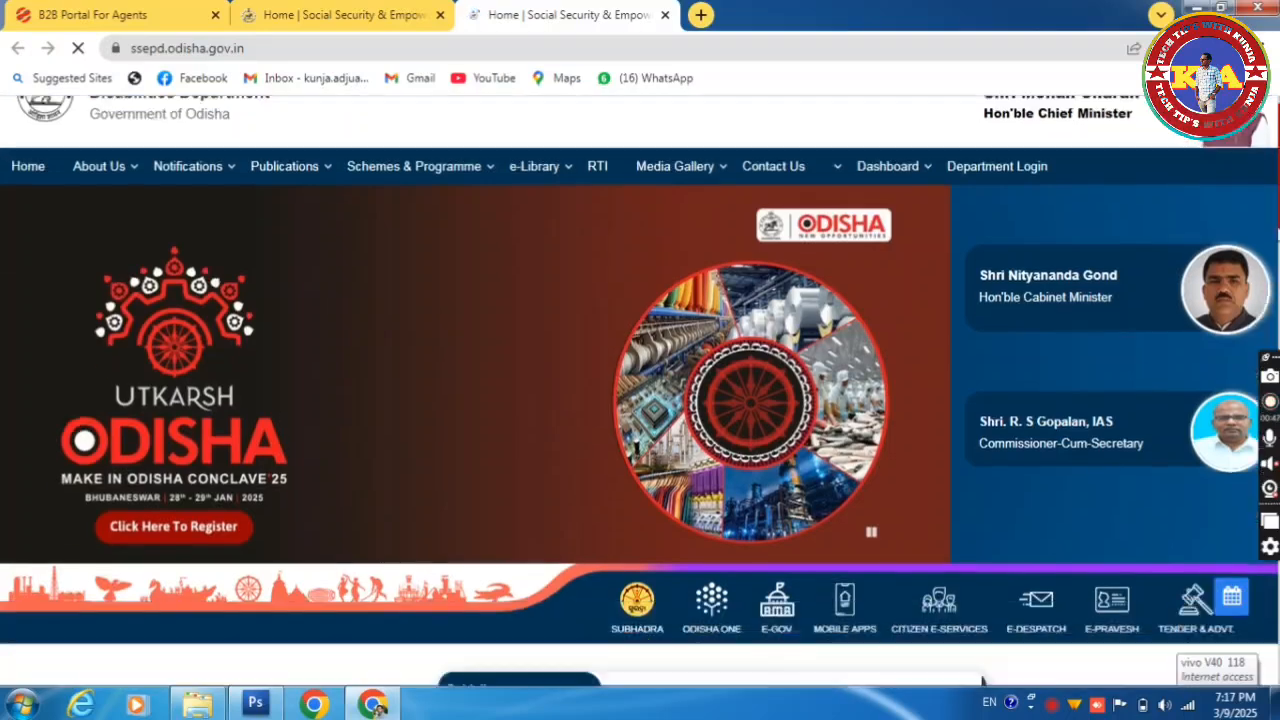
{"action": "scroll", "coordinate": [760, 340], "scroll_direction": "down", "scroll_amount": 4}
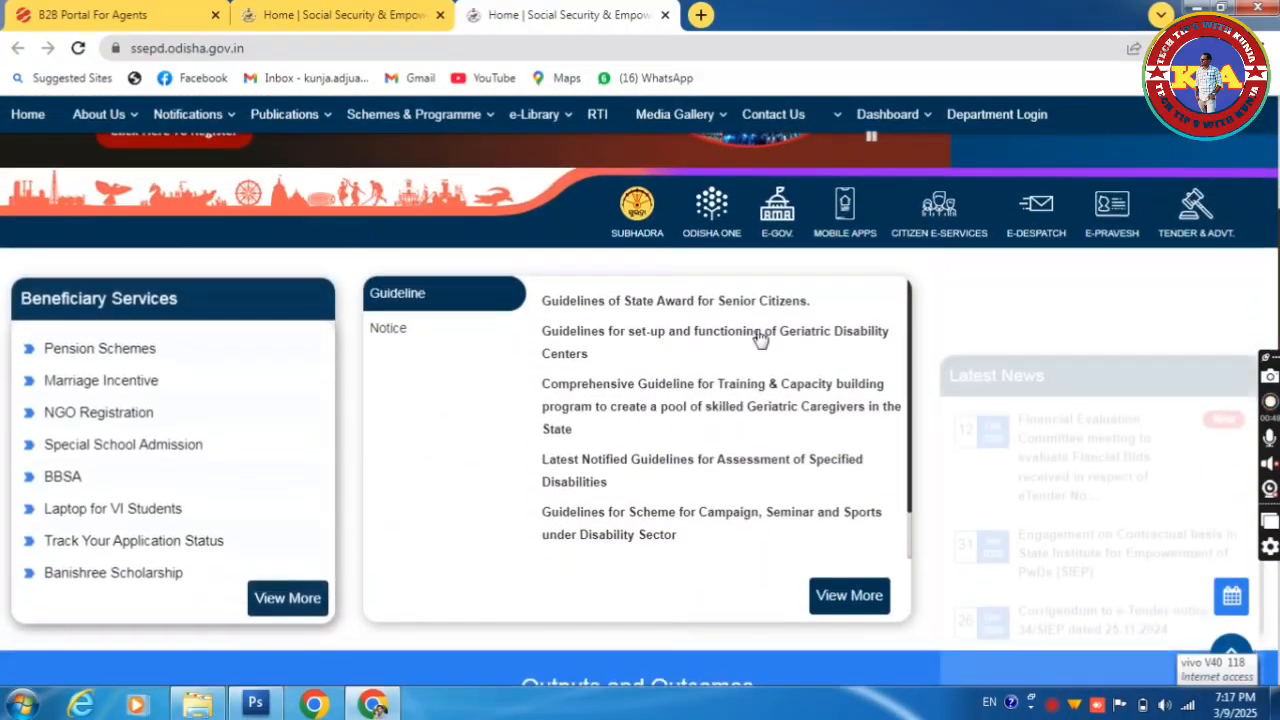
{"action": "left_click", "coordinate": [146, 354]}
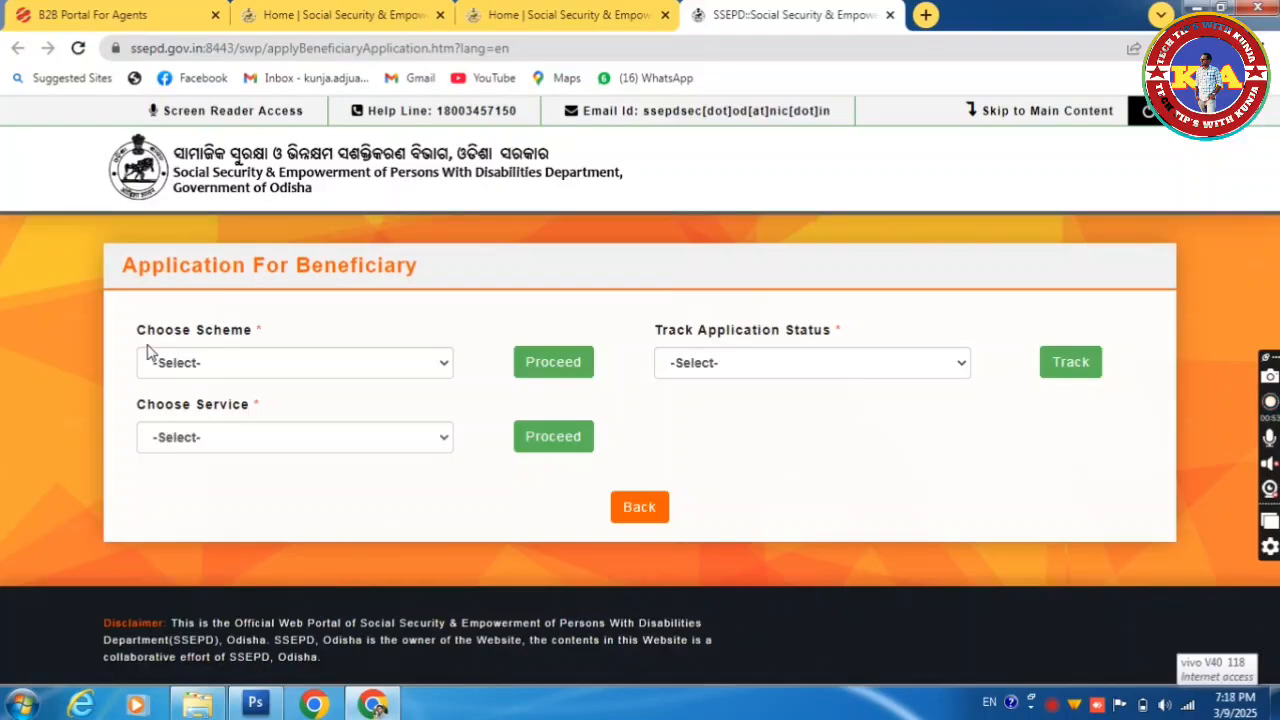
Step: Close the duplicate SSEPD home tab and return to the beneficiary application tab
{"action": "left_click", "coordinate": [612, 14]}
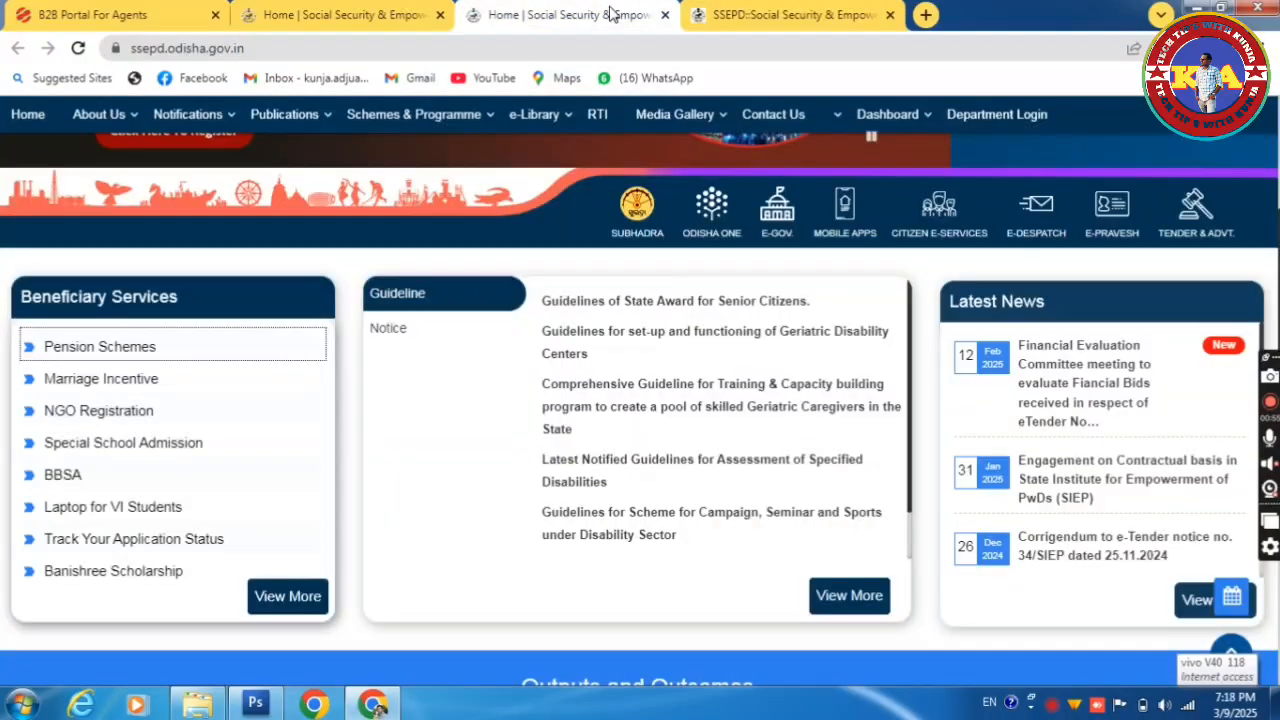
{"action": "left_click", "coordinate": [665, 14]}
{"action": "left_click", "coordinate": [390, 12]}
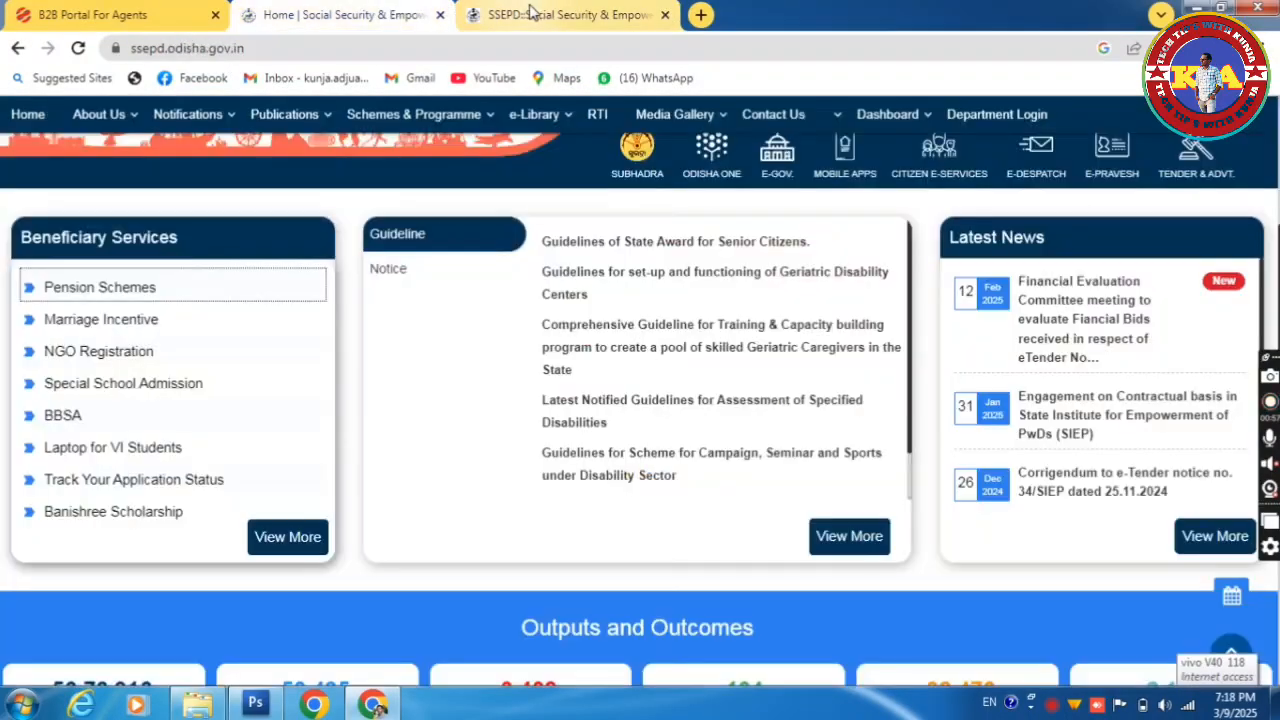
{"action": "left_click", "coordinate": [550, 12]}
Step: Choose National Family Benefit Scheme and proceed to its application form
{"action": "left_click", "coordinate": [335, 372]}
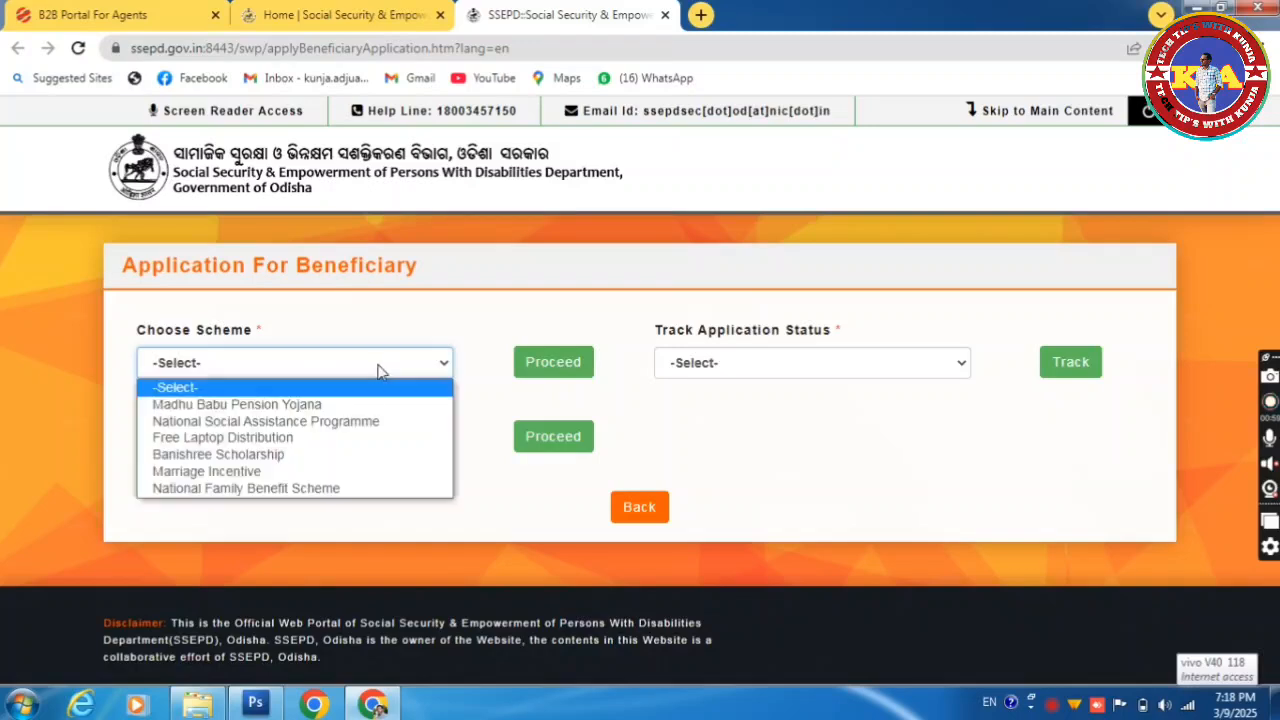
{"action": "left_click", "coordinate": [289, 490]}
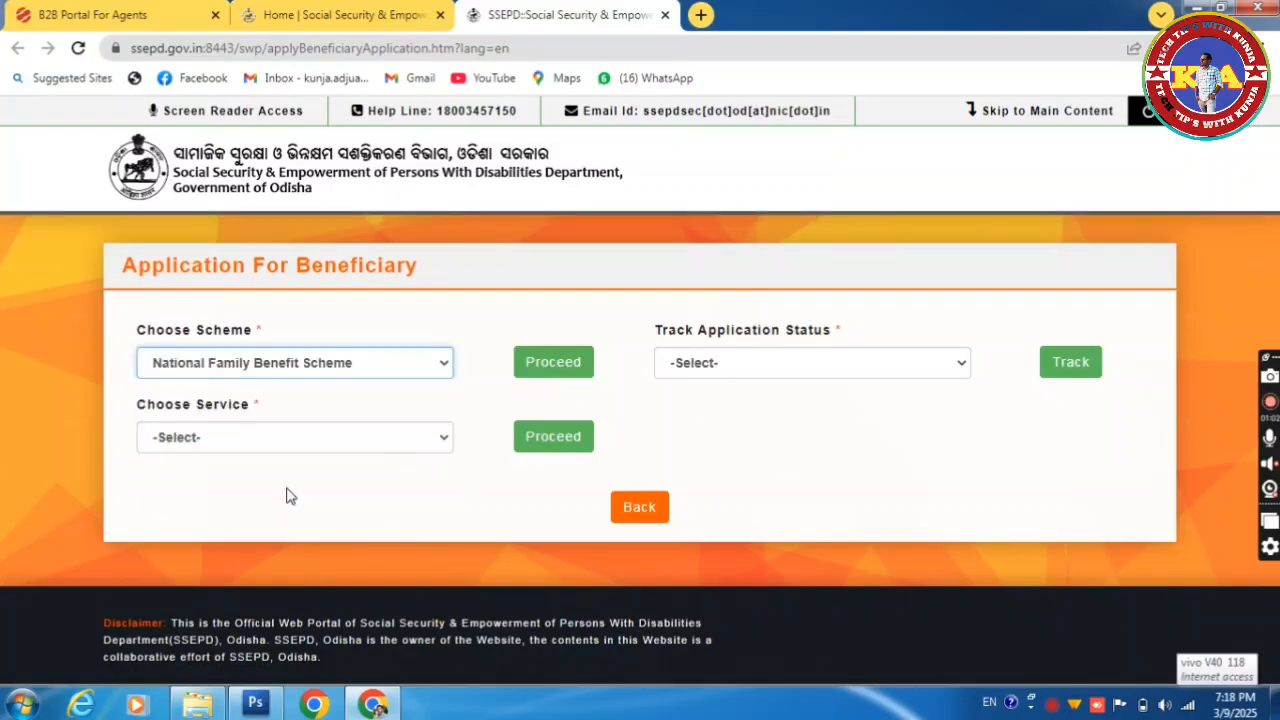
{"action": "left_click", "coordinate": [560, 362]}
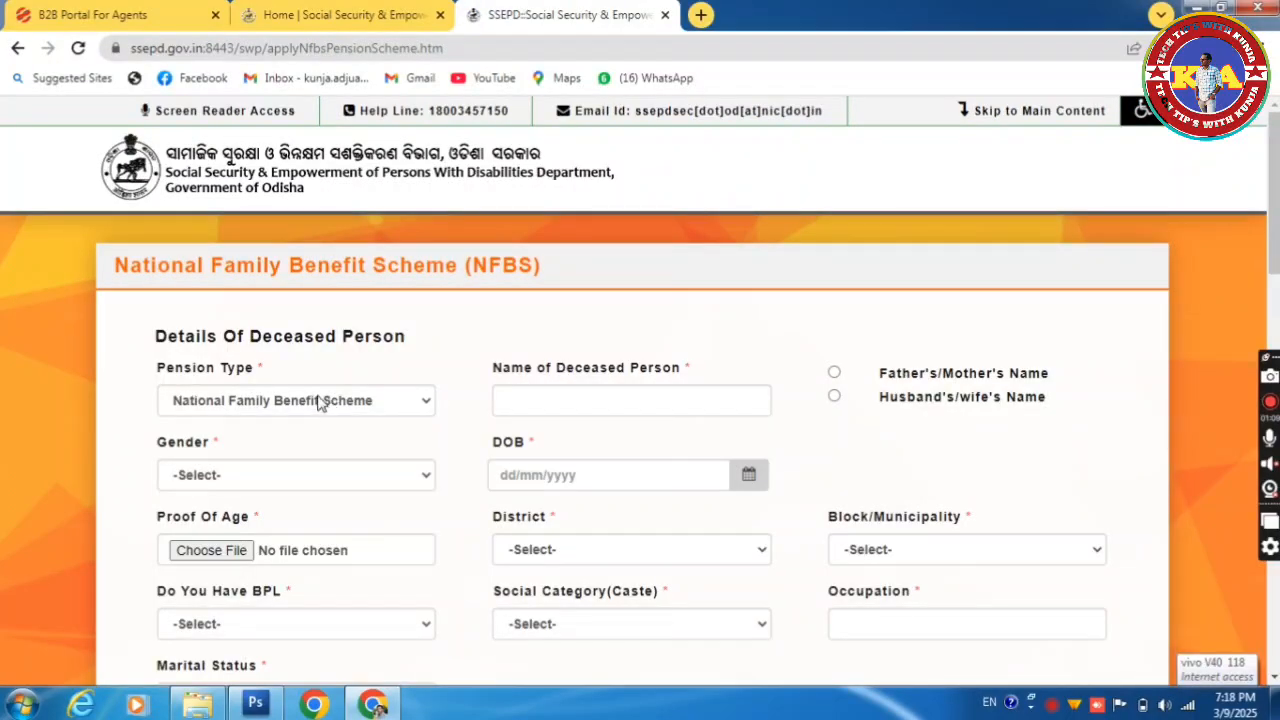
Step: Enter the deceased person's name and, under Husband's/wife's Name, the spouse's name
{"action": "left_click", "coordinate": [639, 398]}
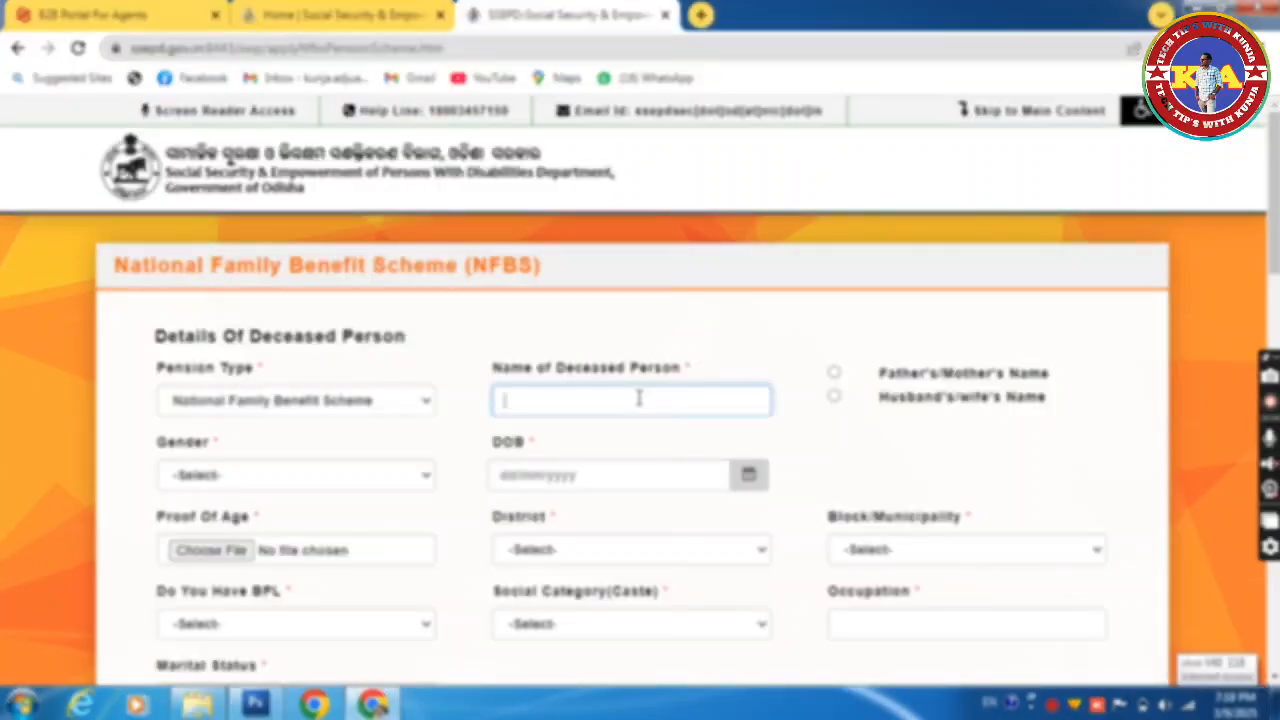
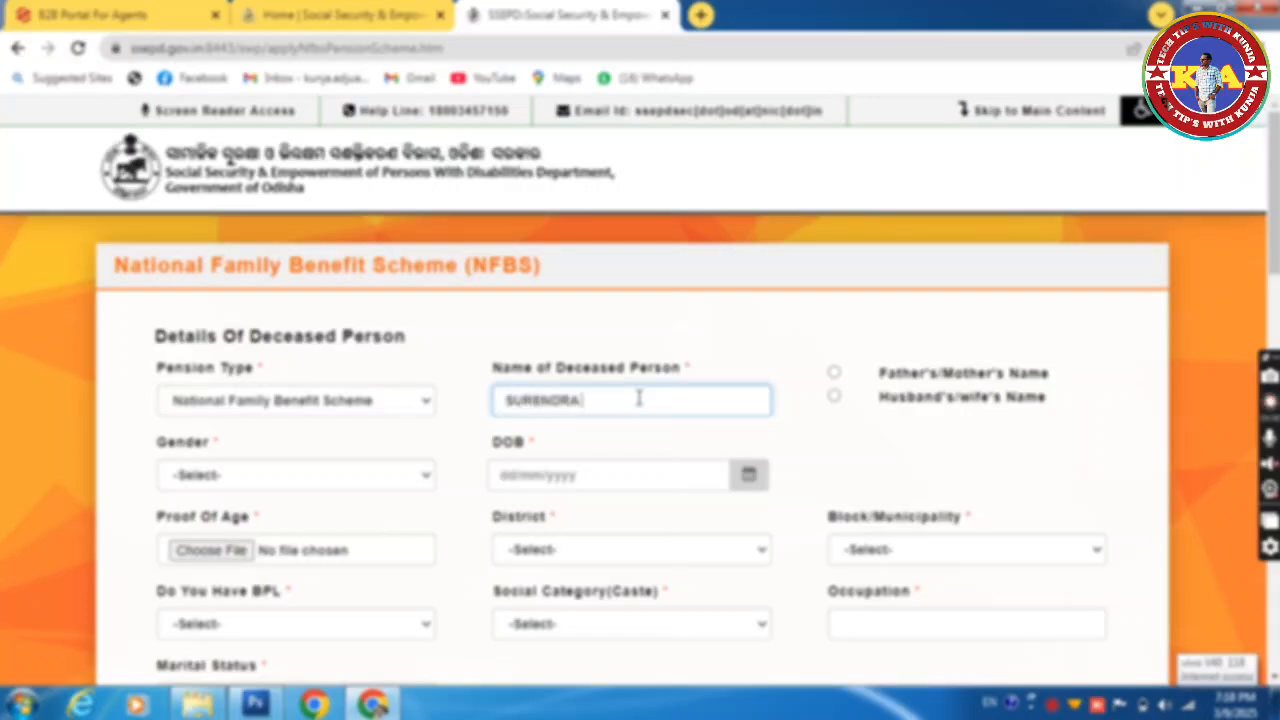
{"action": "left_click", "coordinate": [835, 398]}
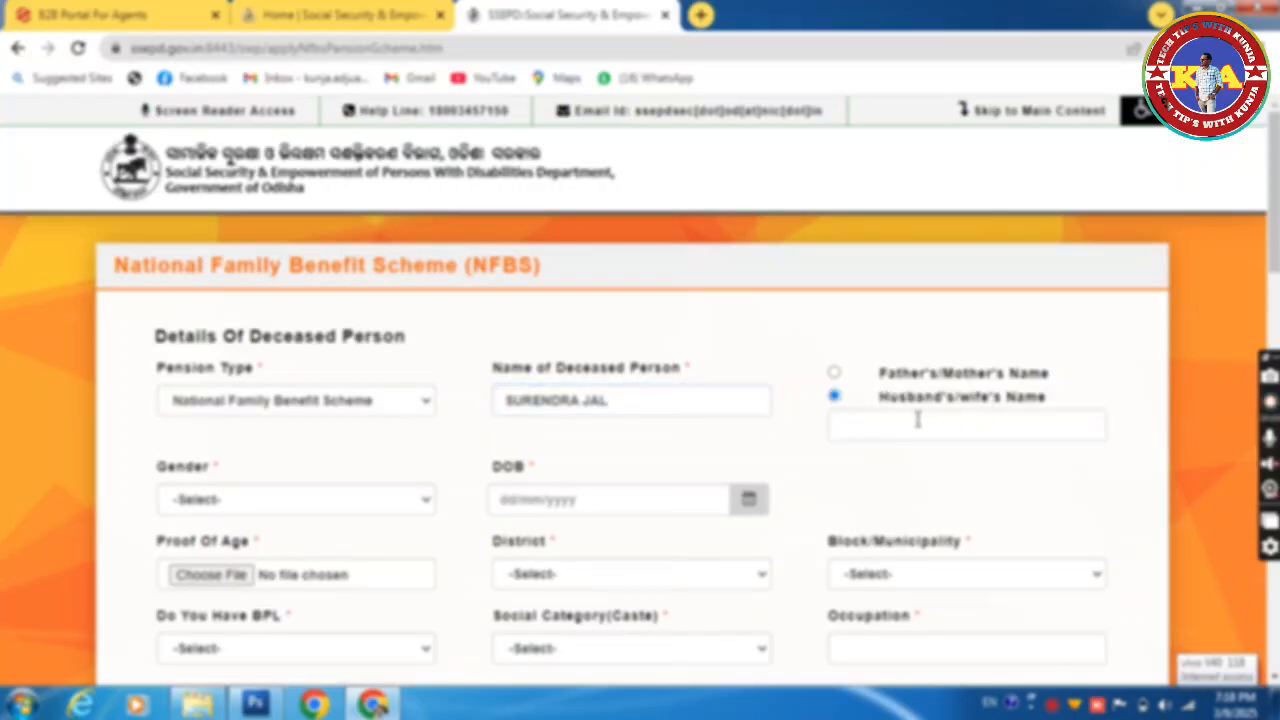
{"action": "left_click", "coordinate": [915, 422]}
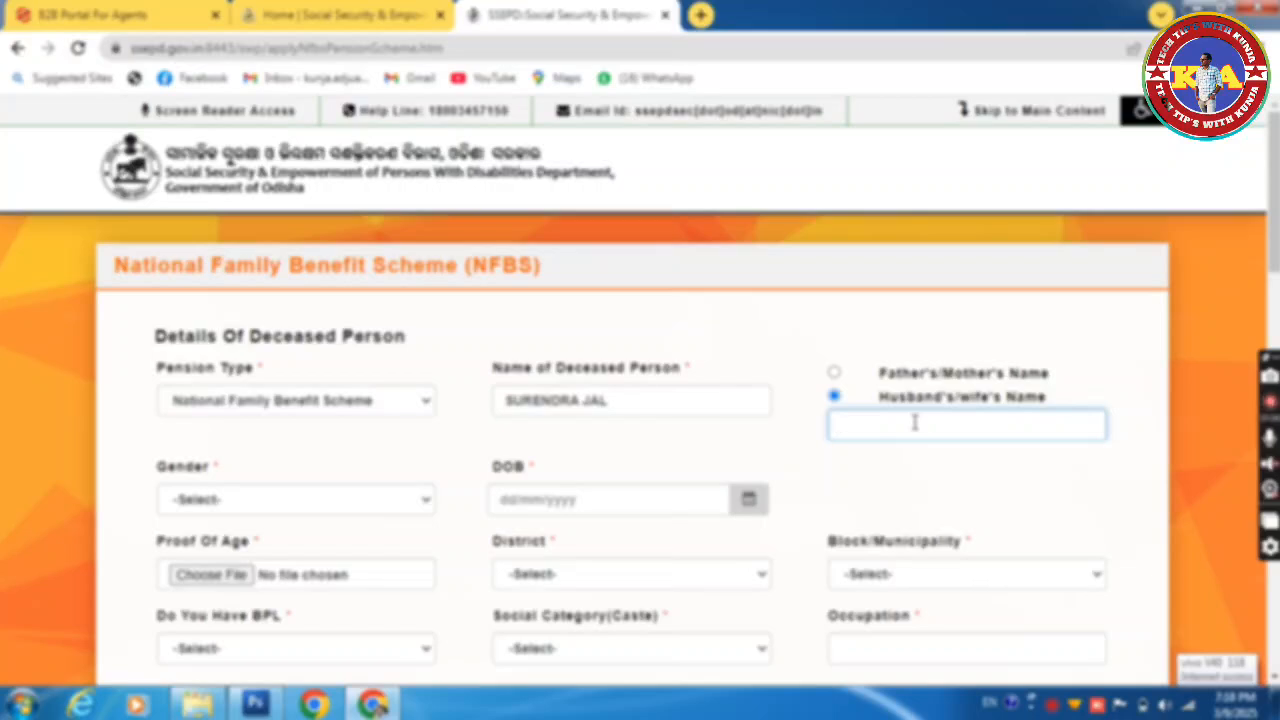
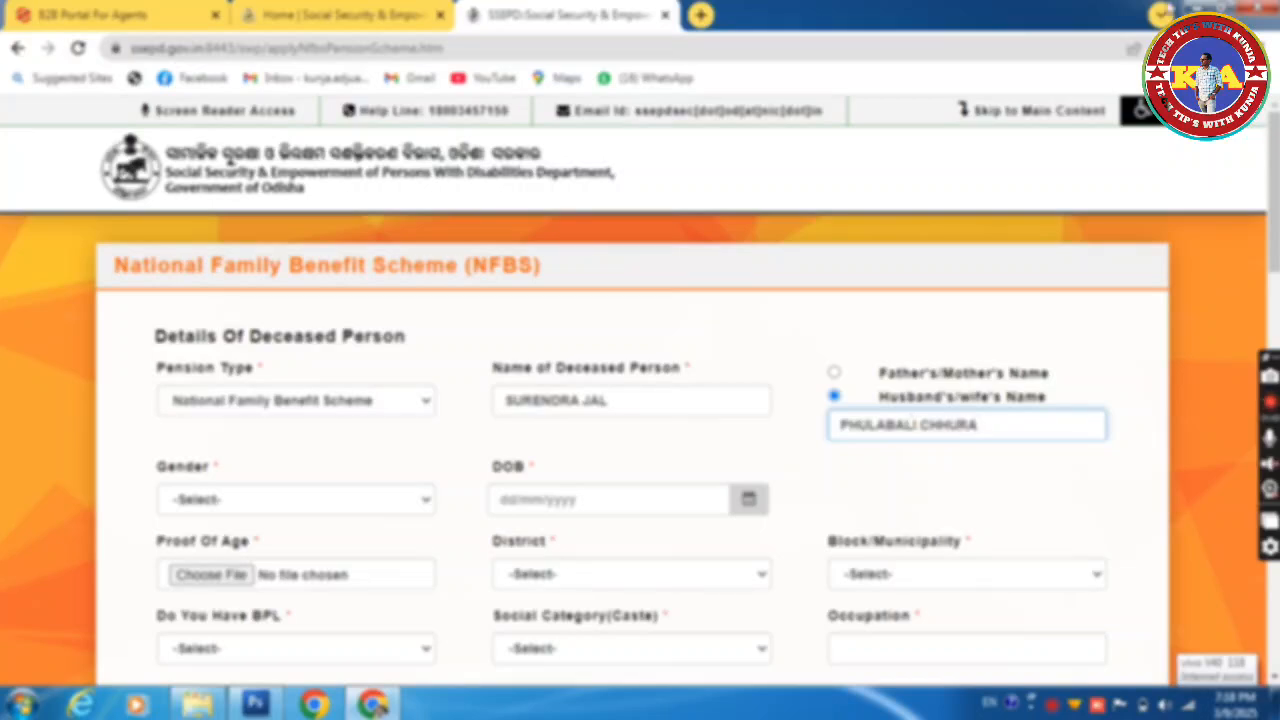
Step: Set the deceased person's gender to Male
{"action": "left_click", "coordinate": [282, 505]}
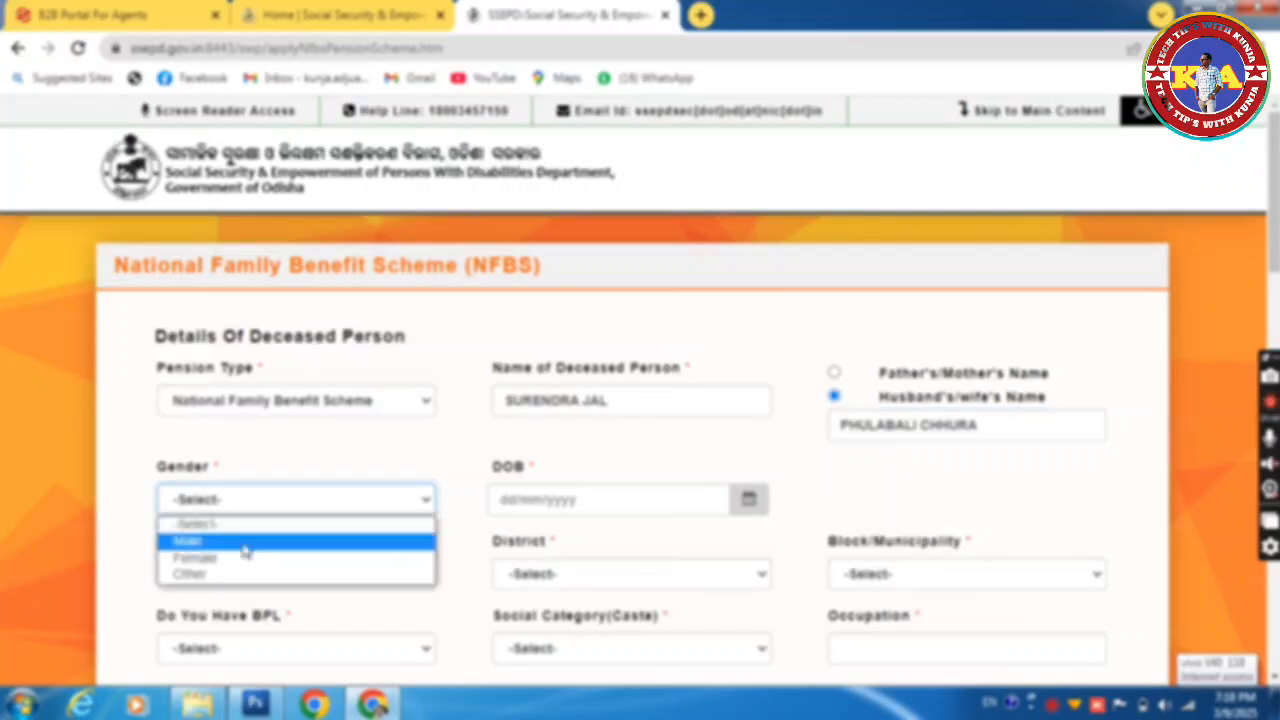
{"action": "left_click", "coordinate": [241, 543]}
{"action": "left_click", "coordinate": [508, 500]}
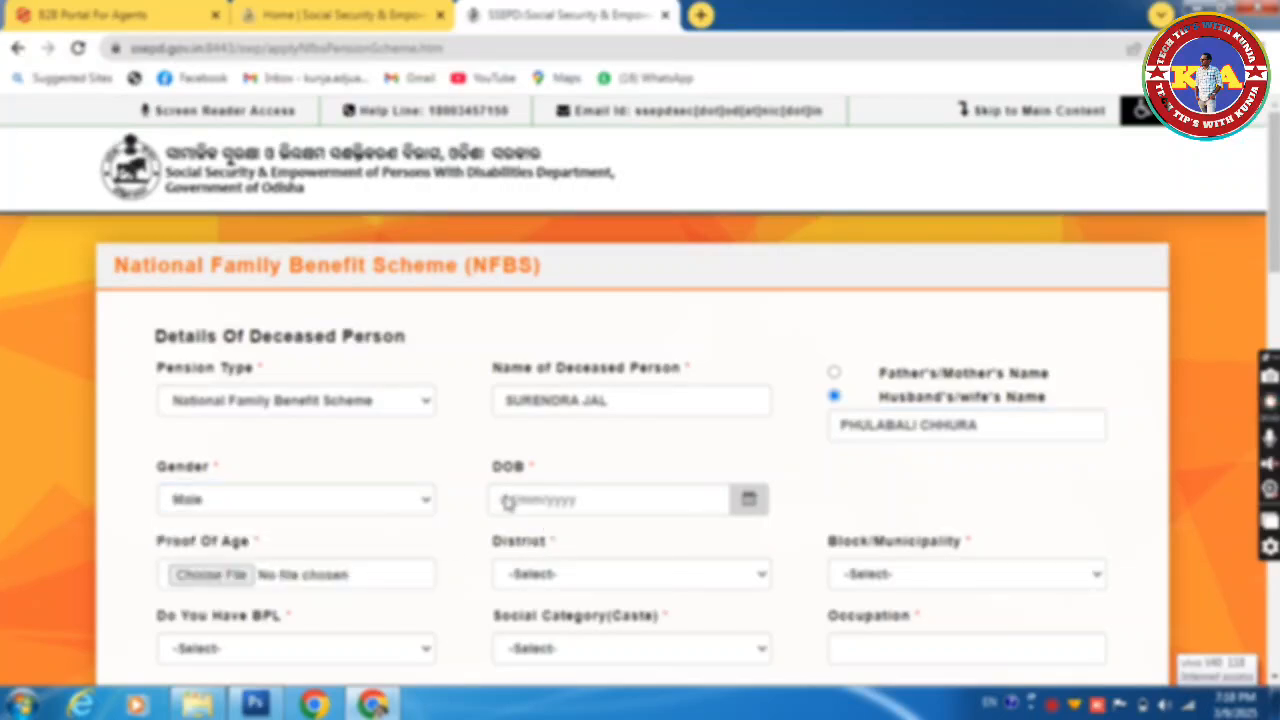
Step: Pick 15 July 1971 in the date-of-birth calendar
{"action": "left_click", "coordinate": [749, 502]}
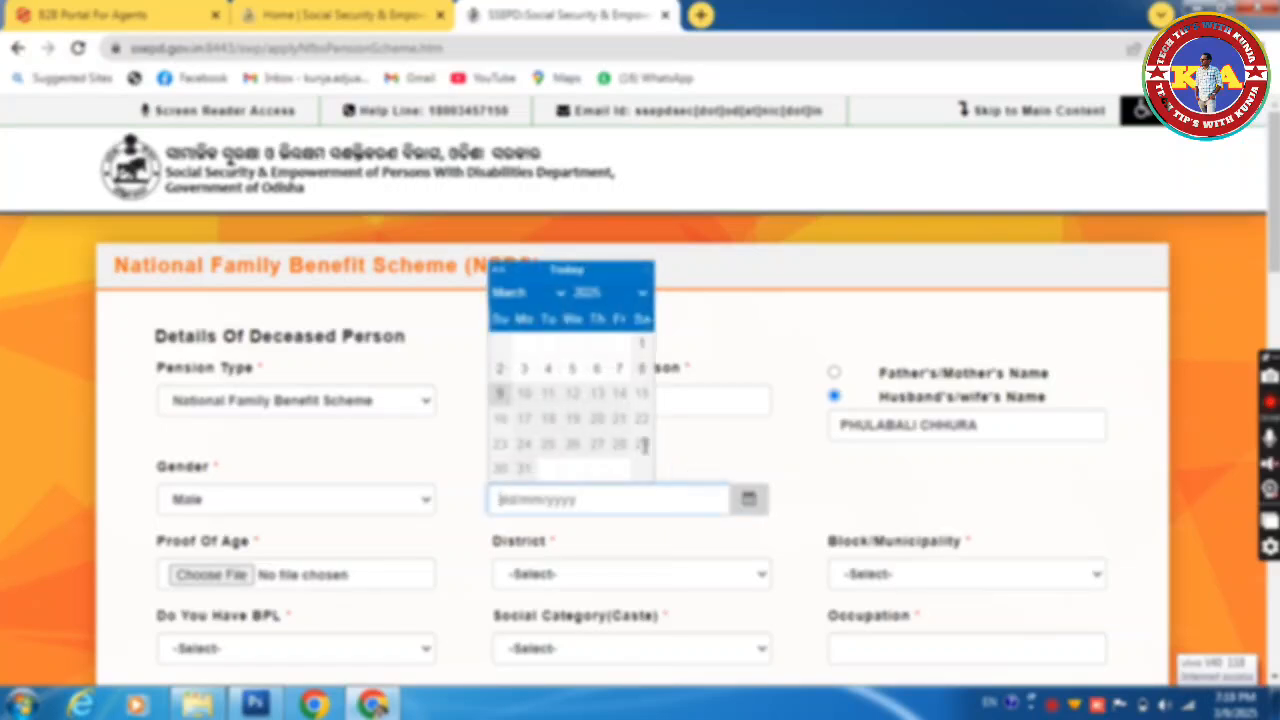
{"action": "left_click", "coordinate": [590, 293]}
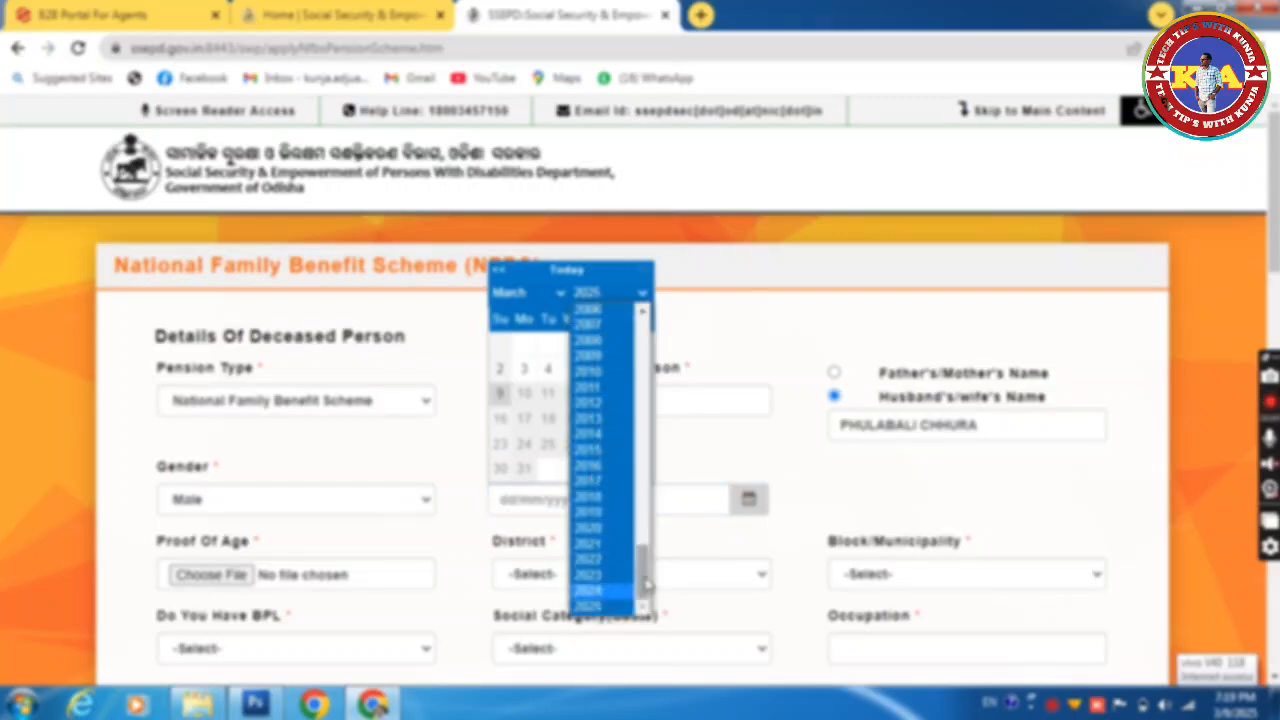
{"action": "left_click_drag", "start_coordinate": [643, 582], "coordinate": [627, 482]}
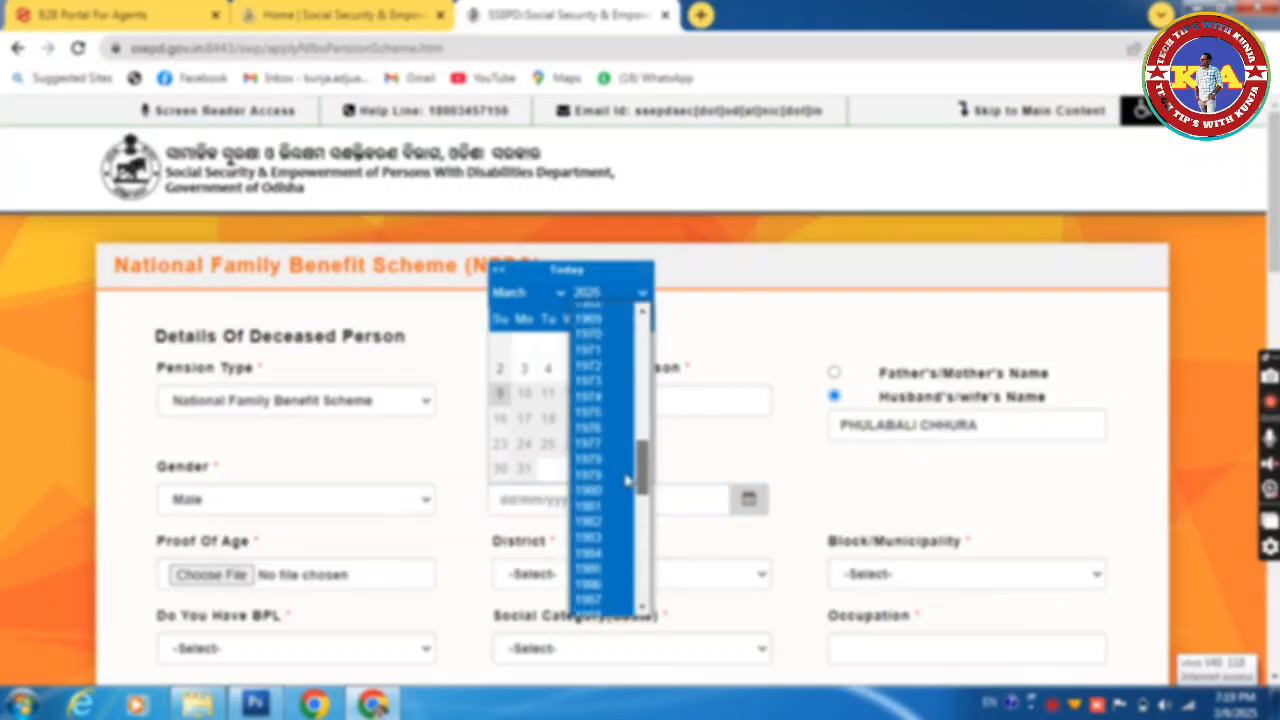
{"action": "left_click", "coordinate": [605, 350]}
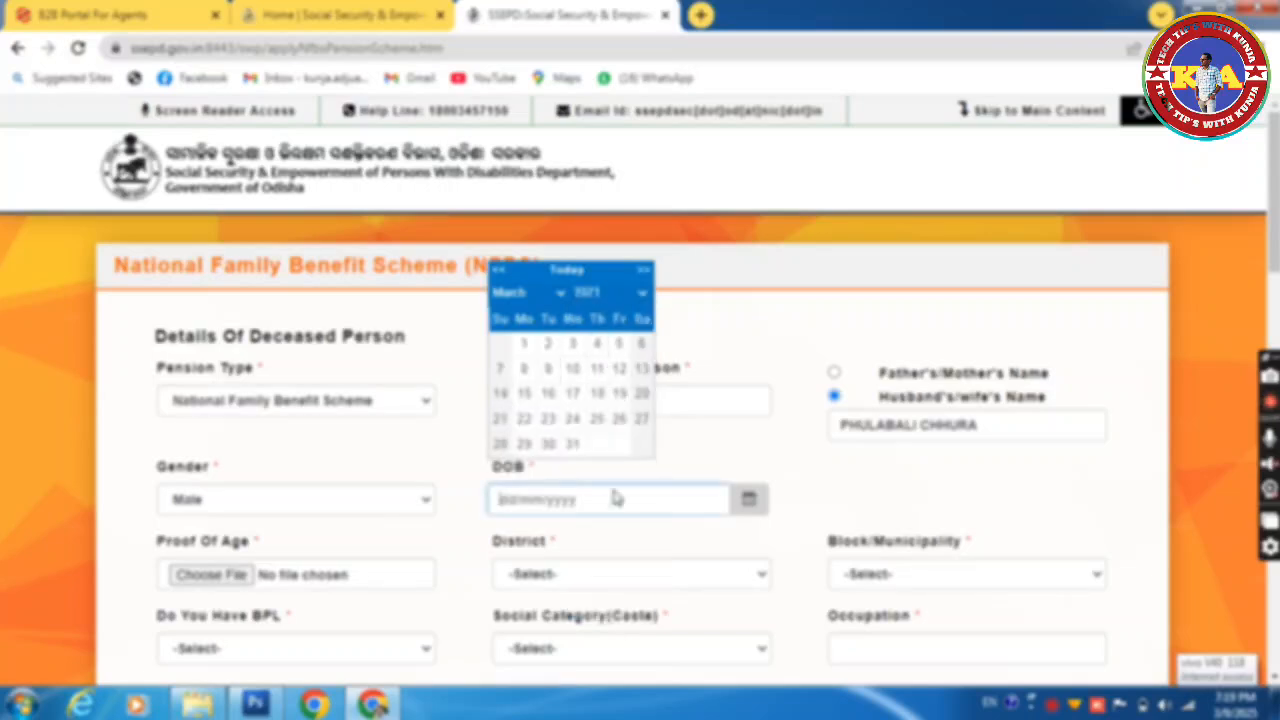
{"action": "left_click", "coordinate": [535, 296]}
{"action": "left_click", "coordinate": [522, 406]}
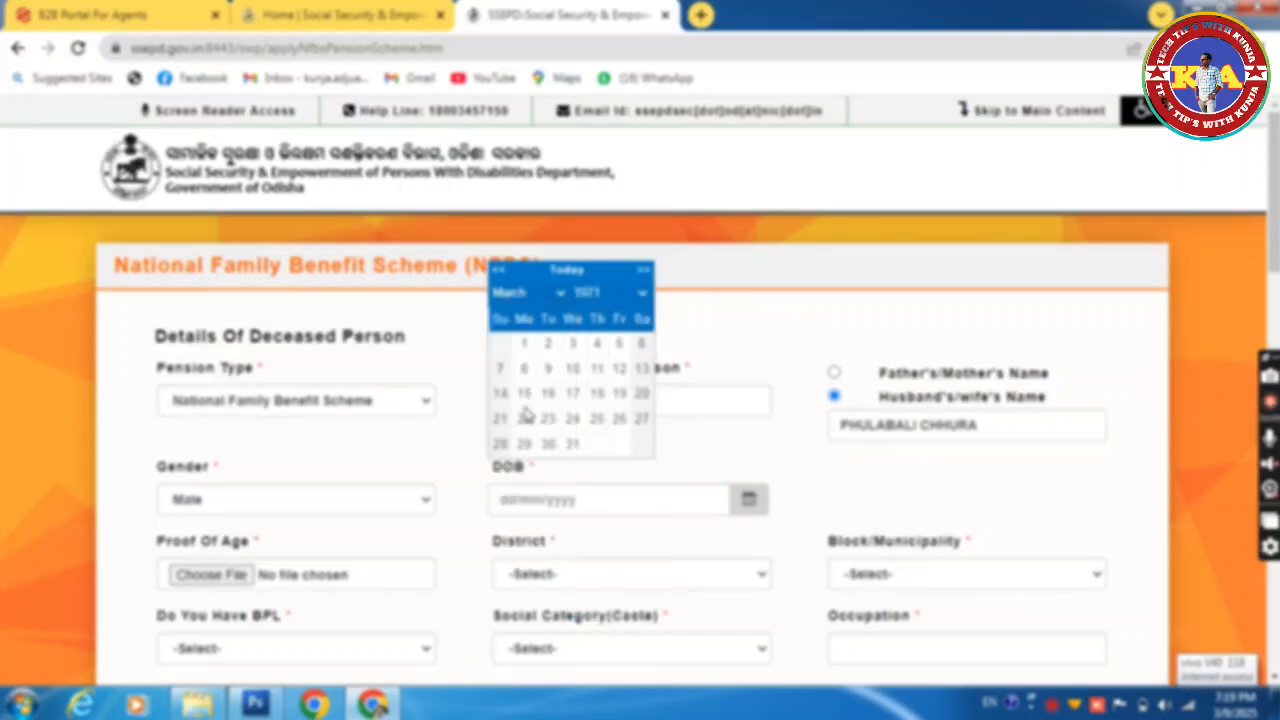
{"action": "left_click", "coordinate": [598, 397]}
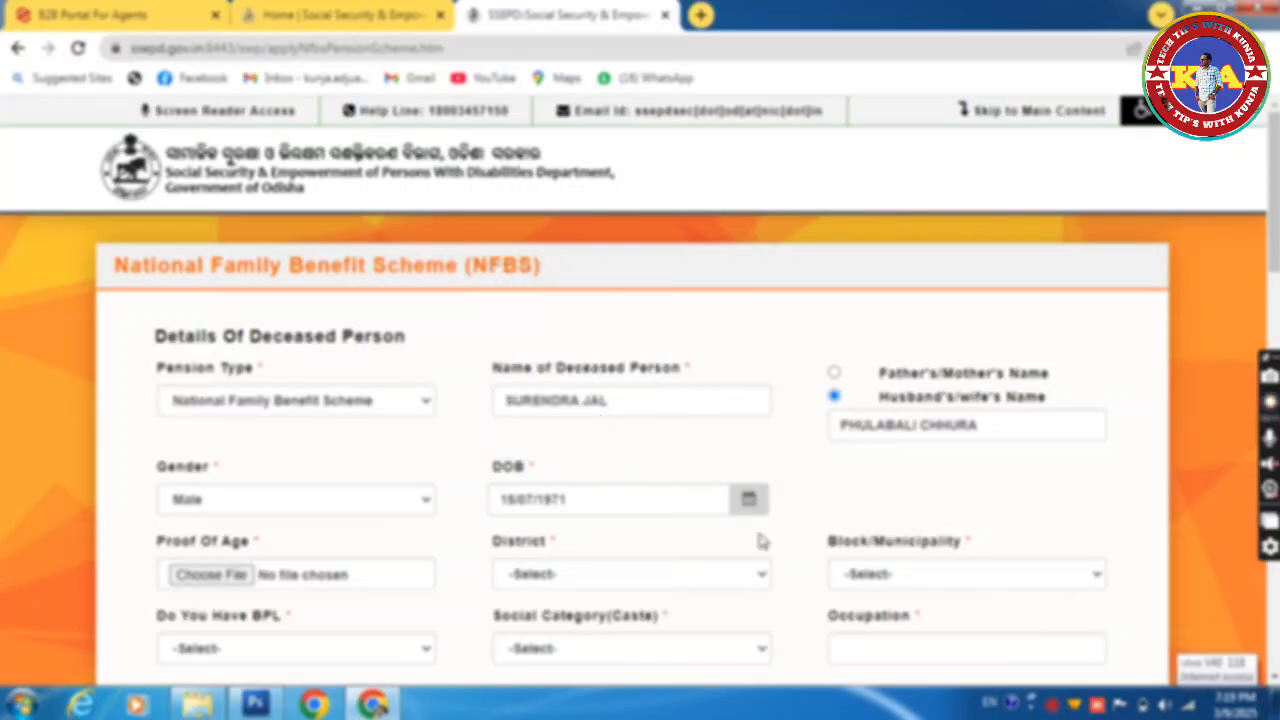
Step: Try attaching the voter ID PDF as Proof Of Age, which is rejected as over 2 MB
{"action": "scroll", "coordinate": [640, 388], "scroll_direction": "down", "scroll_amount": 2}
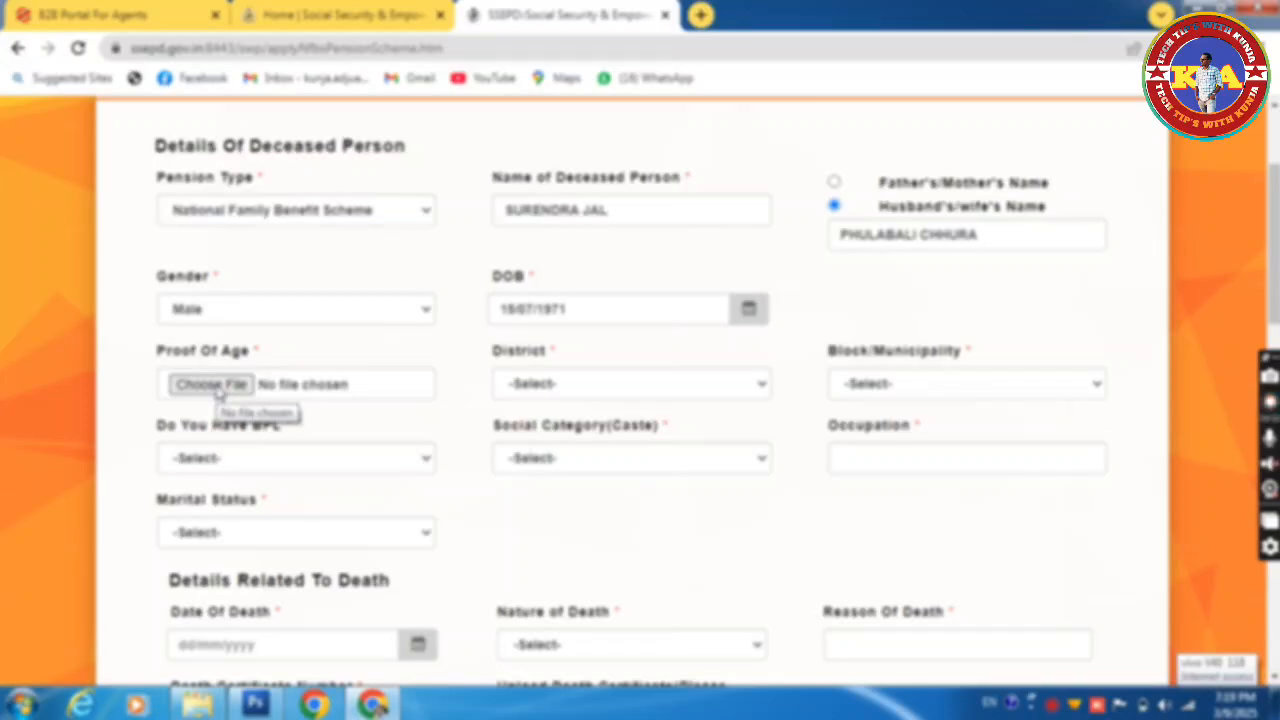
{"action": "left_click", "coordinate": [220, 388]}
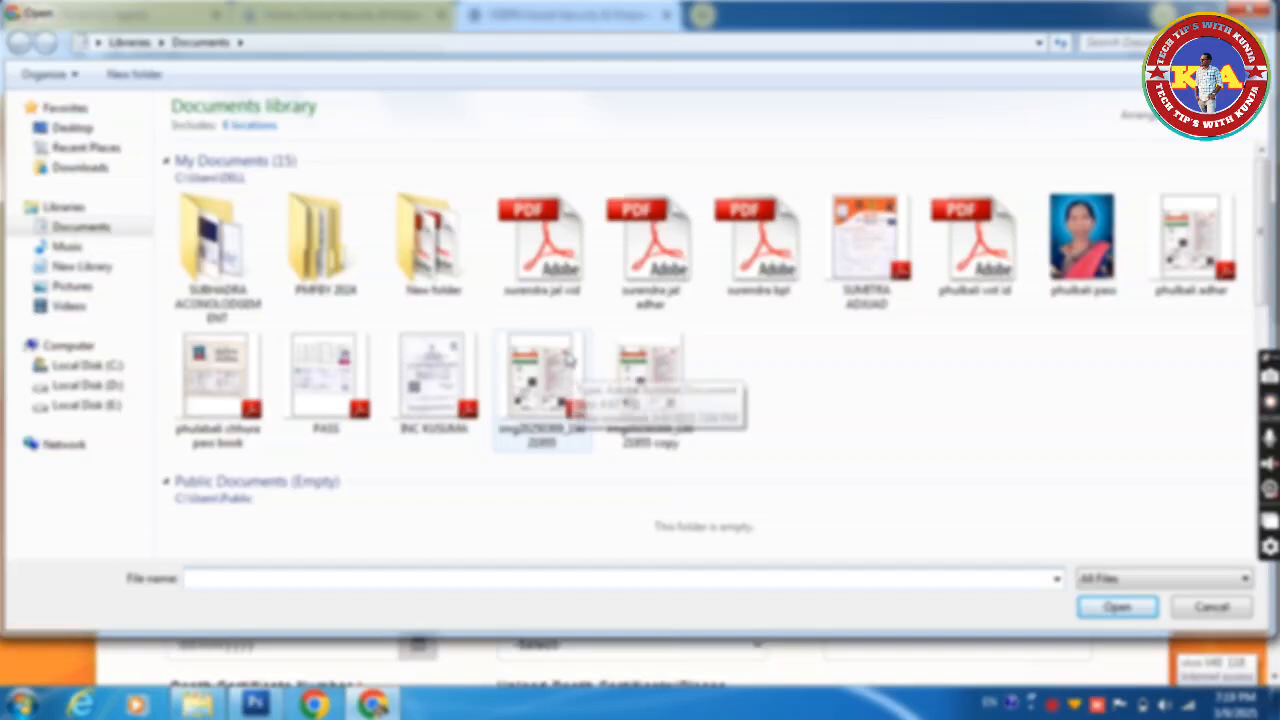
{"action": "left_click", "coordinate": [548, 250]}
{"action": "right_click", "coordinate": [549, 240]}
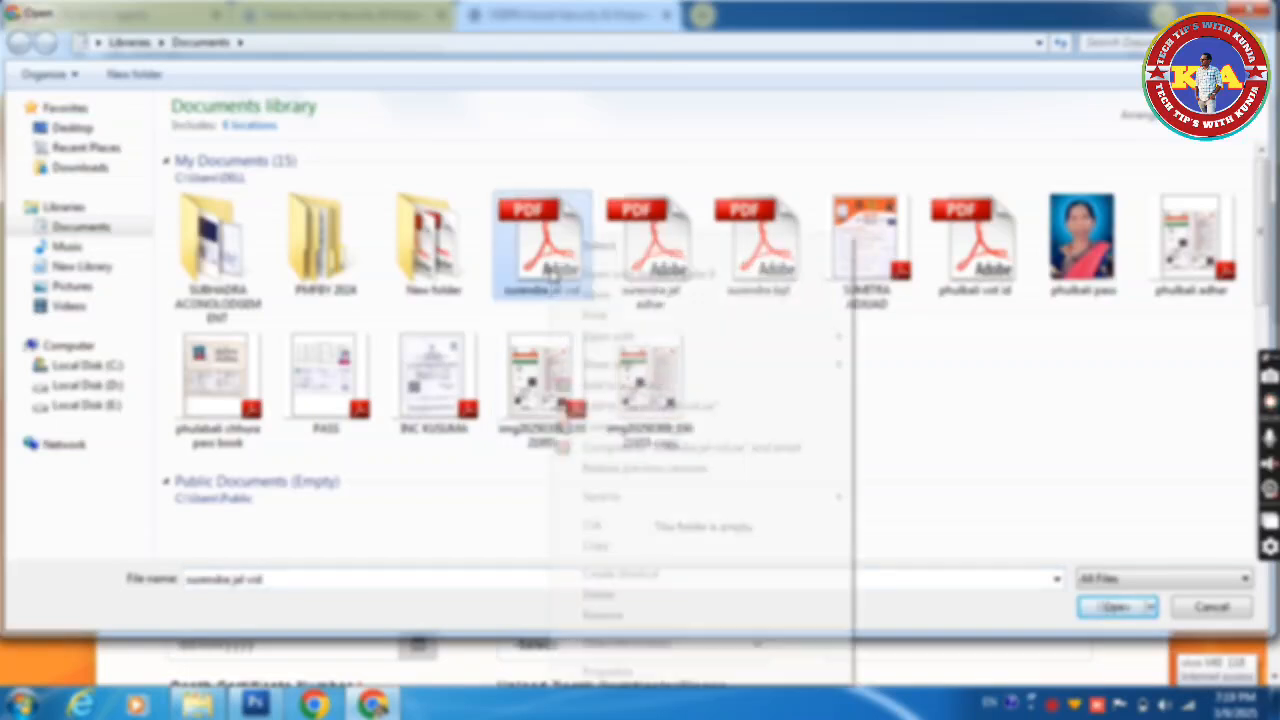
{"action": "mouse_move", "coordinate": [620, 338]}
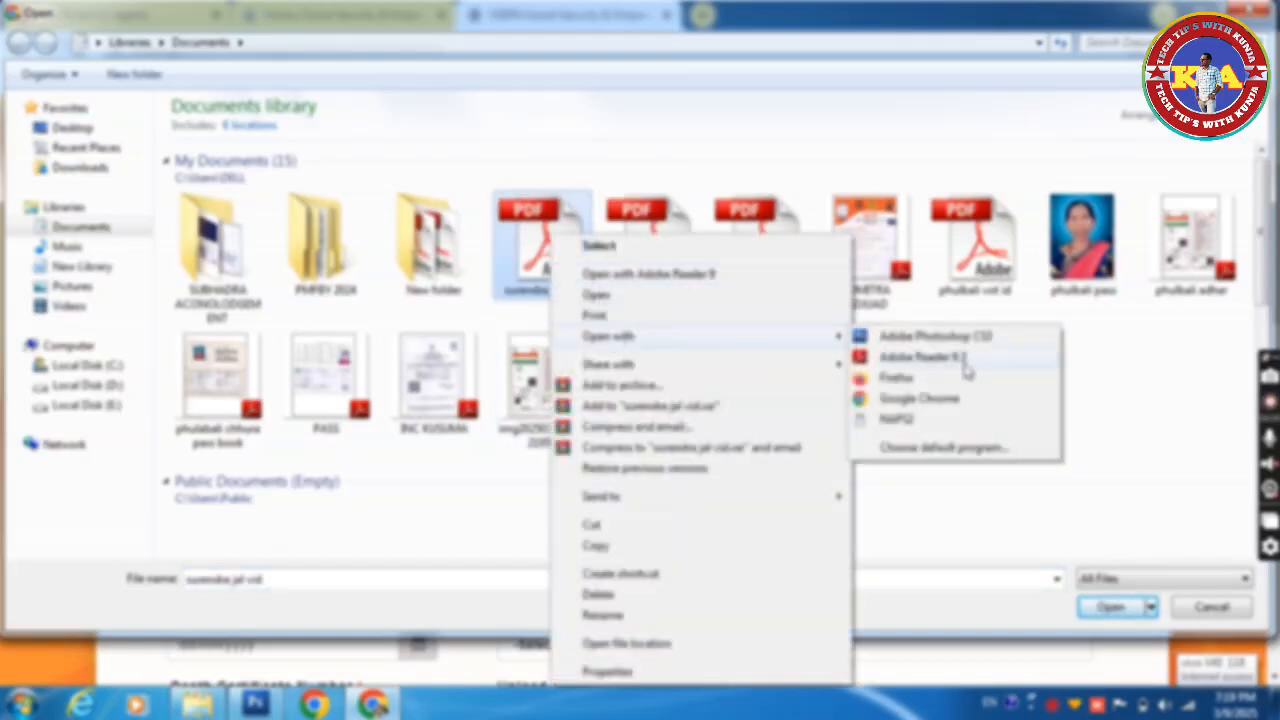
{"action": "left_click", "coordinate": [920, 357]}
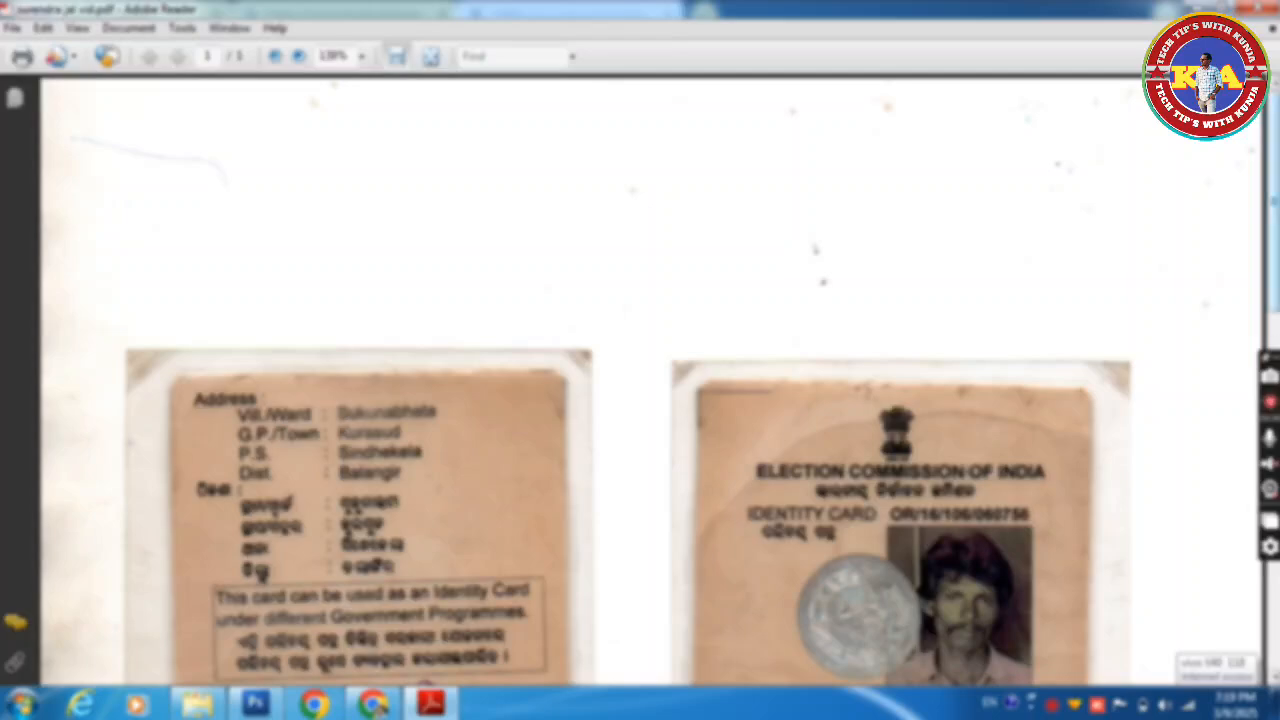
{"action": "left_click", "coordinate": [1268, 8]}
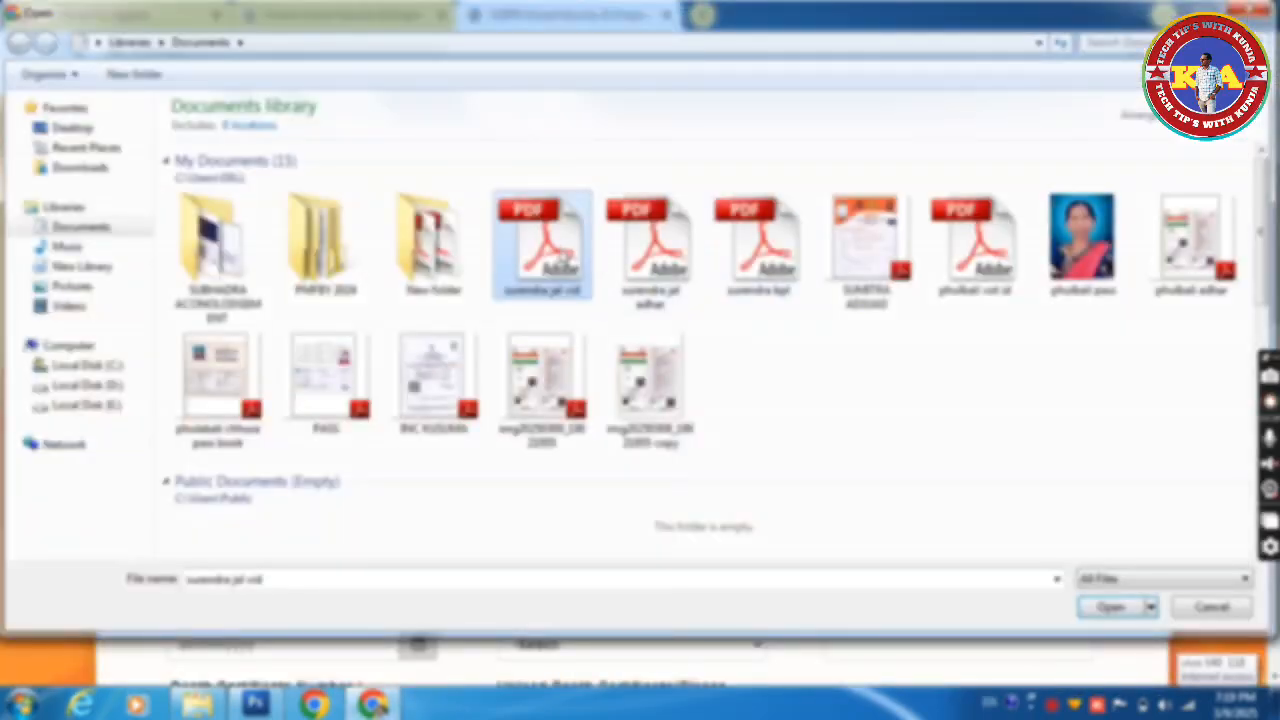
{"action": "double_click", "coordinate": [560, 255]}
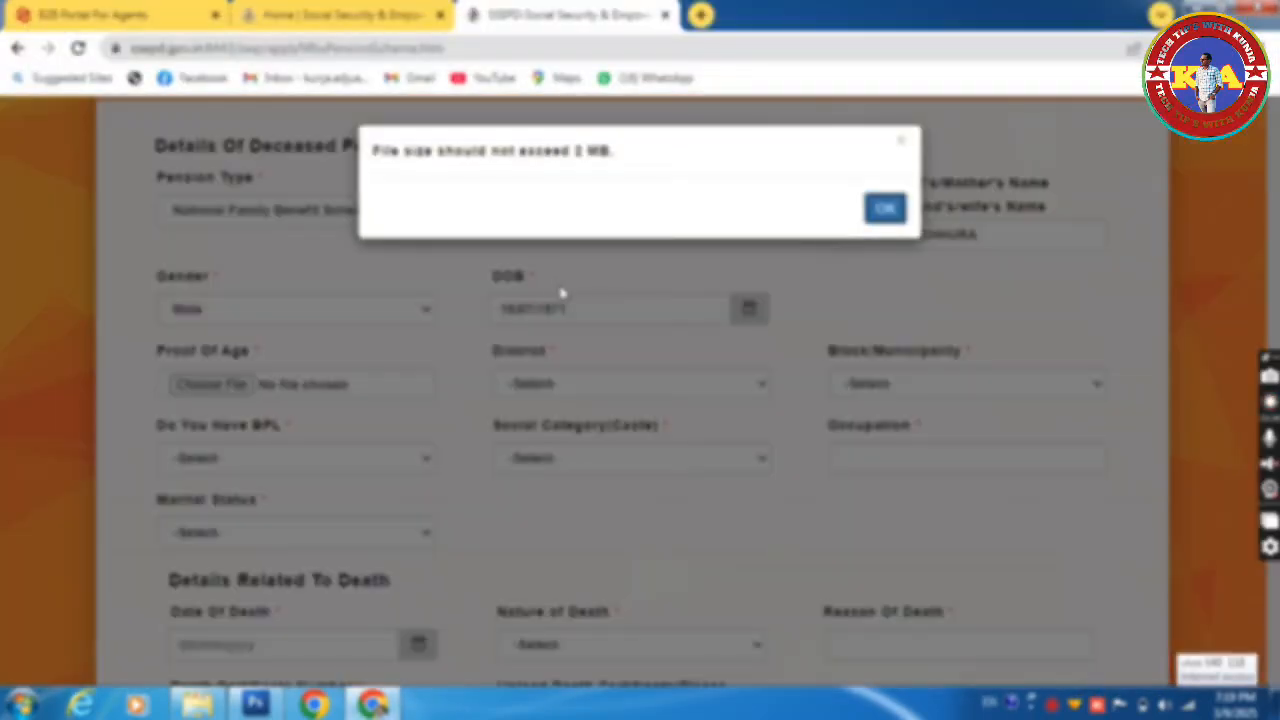
{"action": "left_click", "coordinate": [885, 209]}
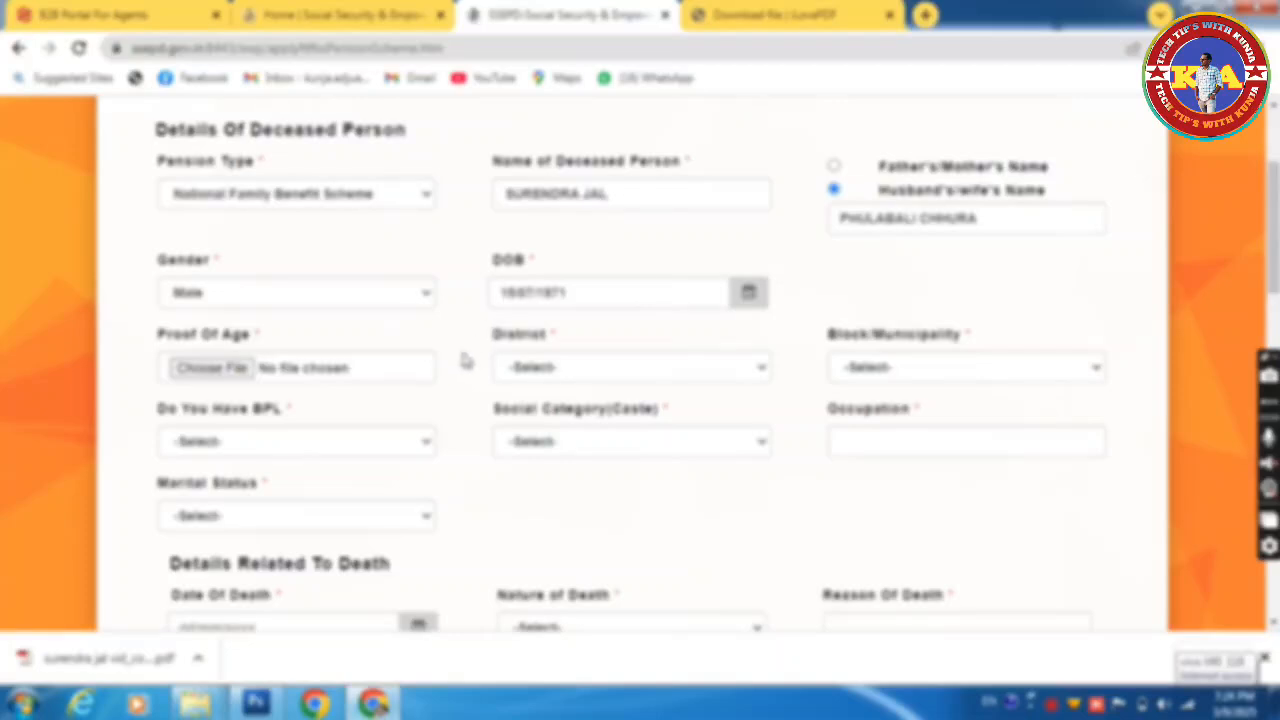
Step: Attach the smaller voter ID PDF from Downloads as Proof Of Age
{"action": "left_click", "coordinate": [224, 369]}
{"action": "left_click", "coordinate": [80, 167]}
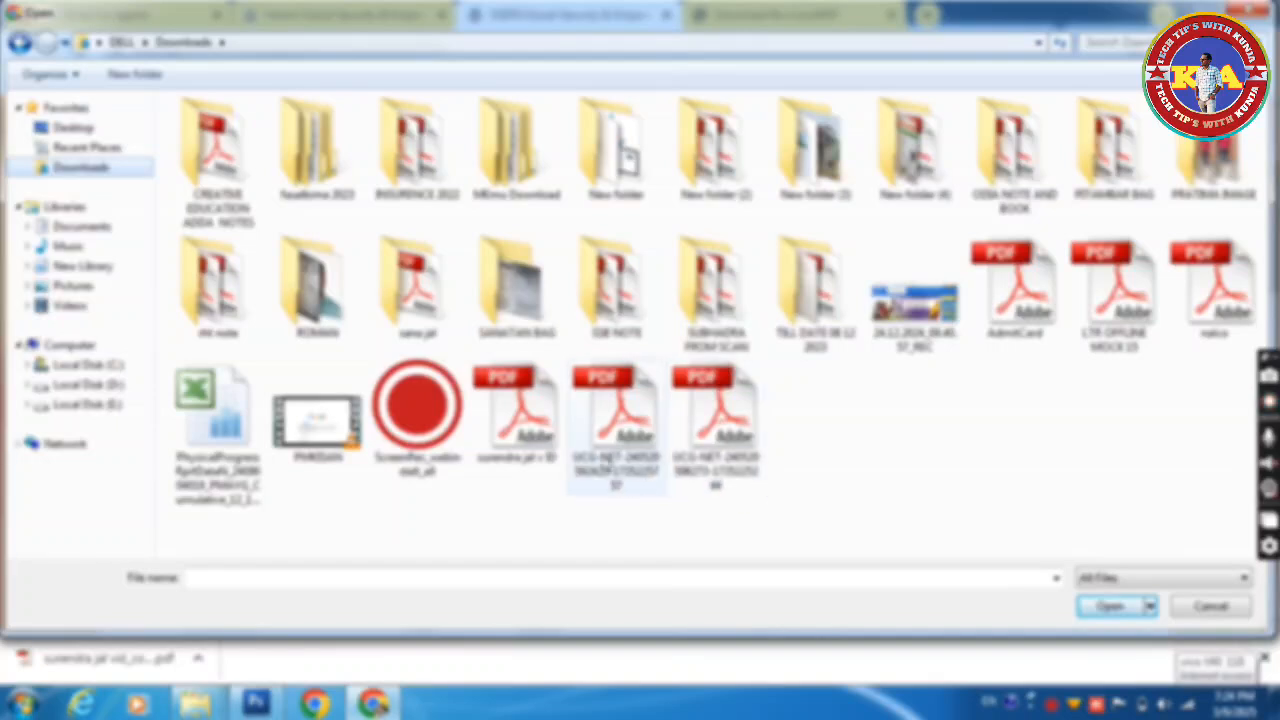
{"action": "double_click", "coordinate": [516, 415]}
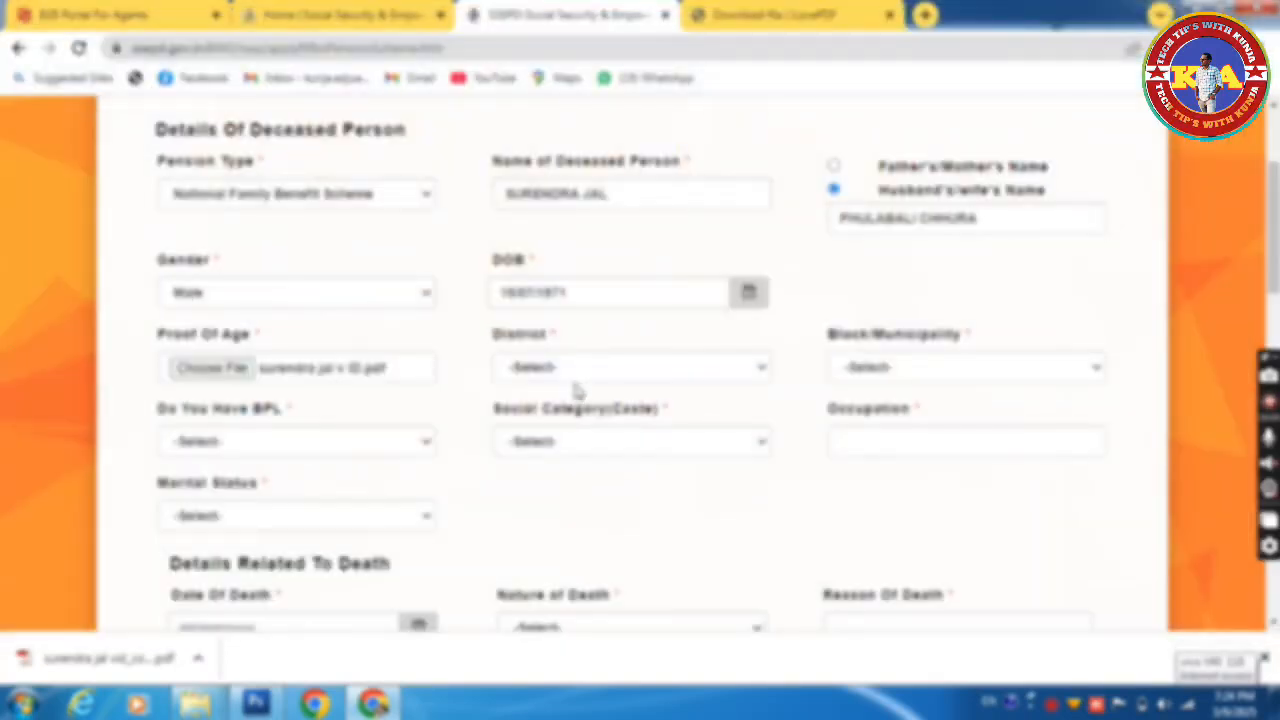
{"action": "left_click", "coordinate": [586, 369]}
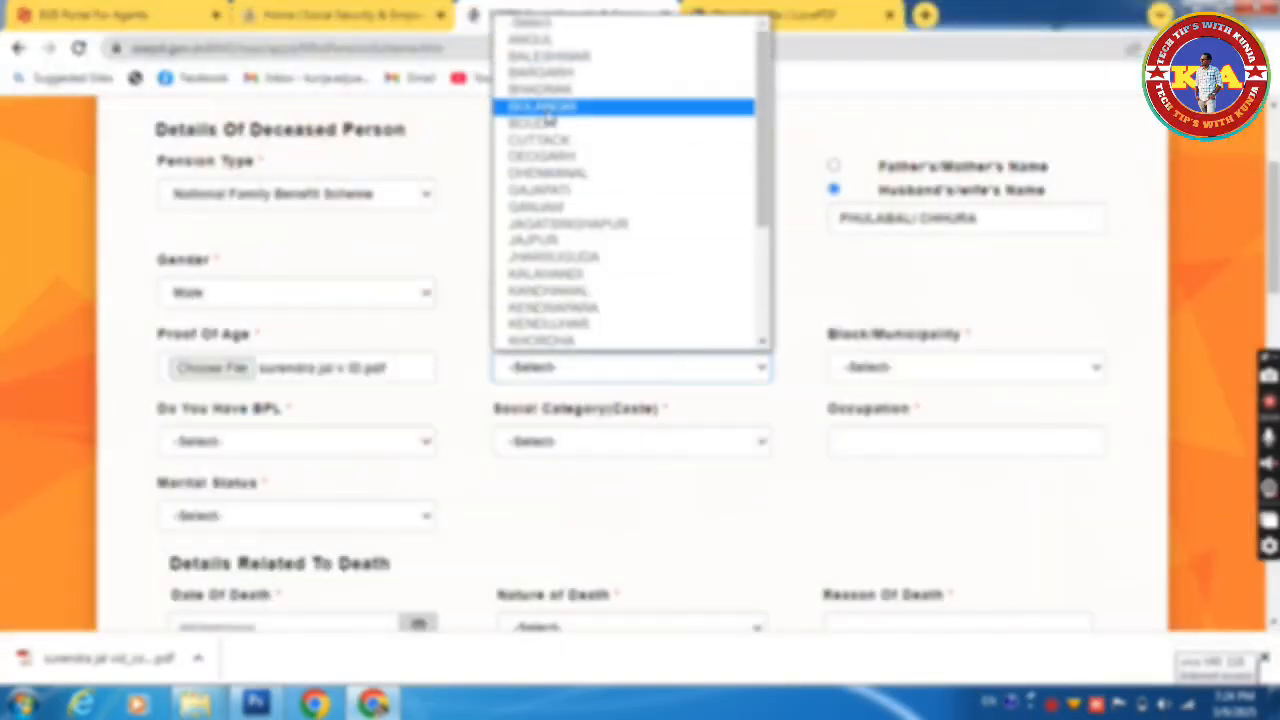
Step: Set District BOLANGIR, Block TITLAGARH and GP KURSUD
{"action": "left_click", "coordinate": [548, 108]}
{"action": "left_click", "coordinate": [856, 372]}
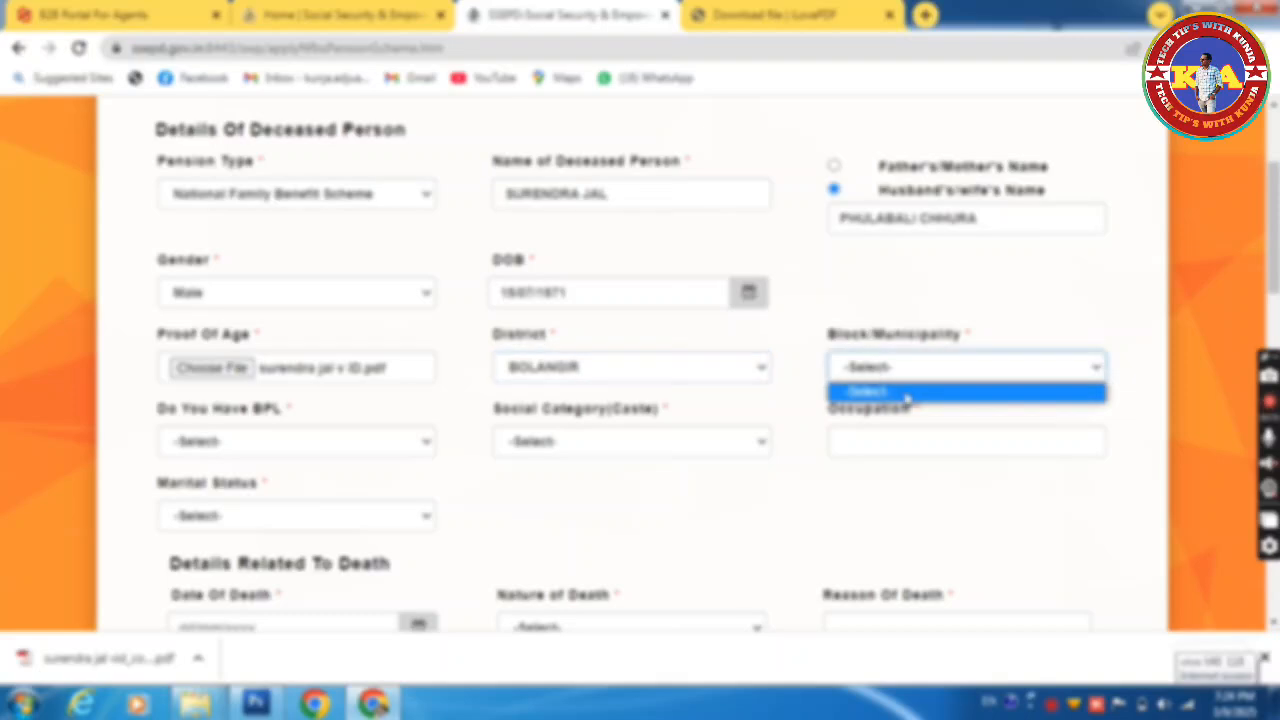
{"action": "left_click", "coordinate": [930, 370]}
{"action": "left_click", "coordinate": [930, 370]}
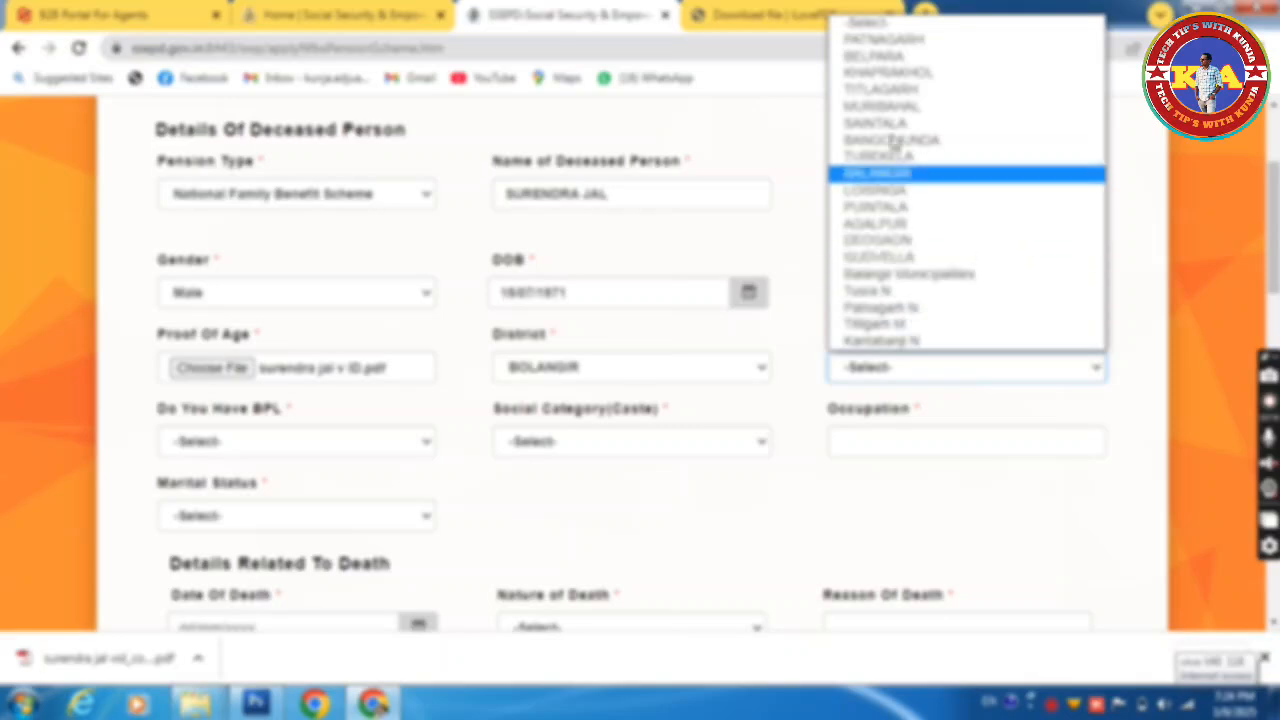
{"action": "left_click", "coordinate": [886, 92]}
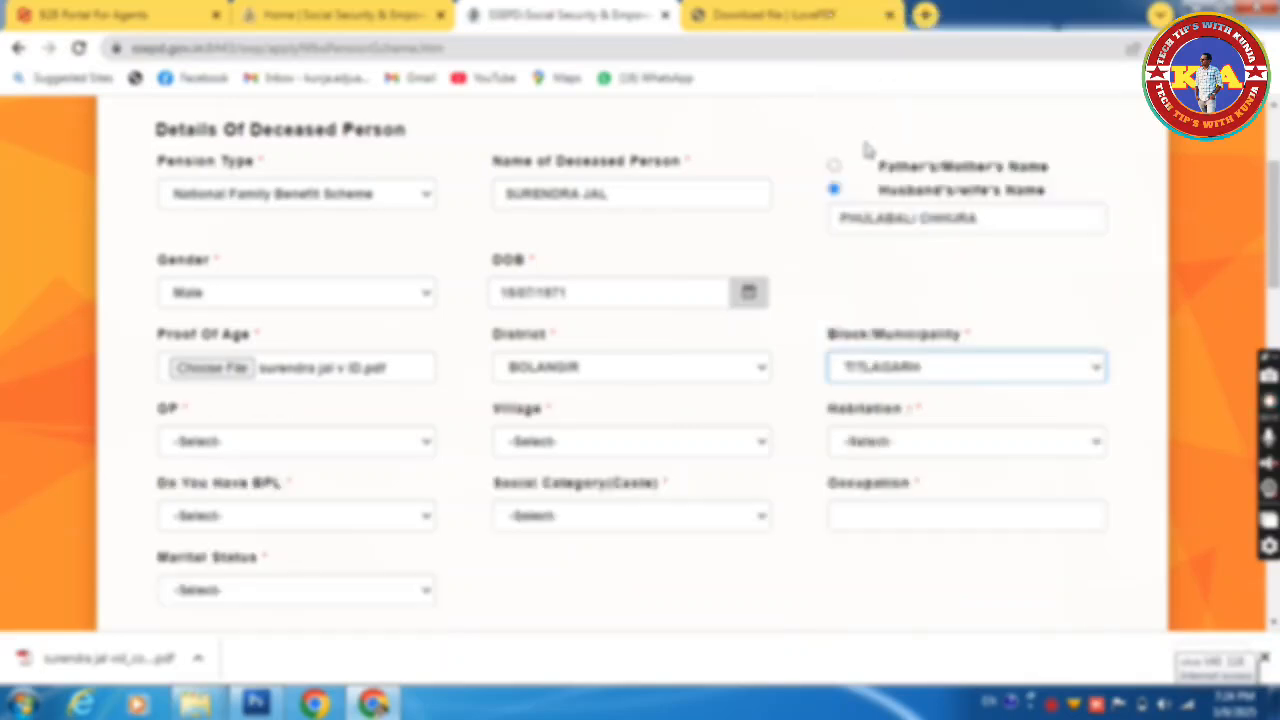
{"action": "left_click", "coordinate": [335, 447]}
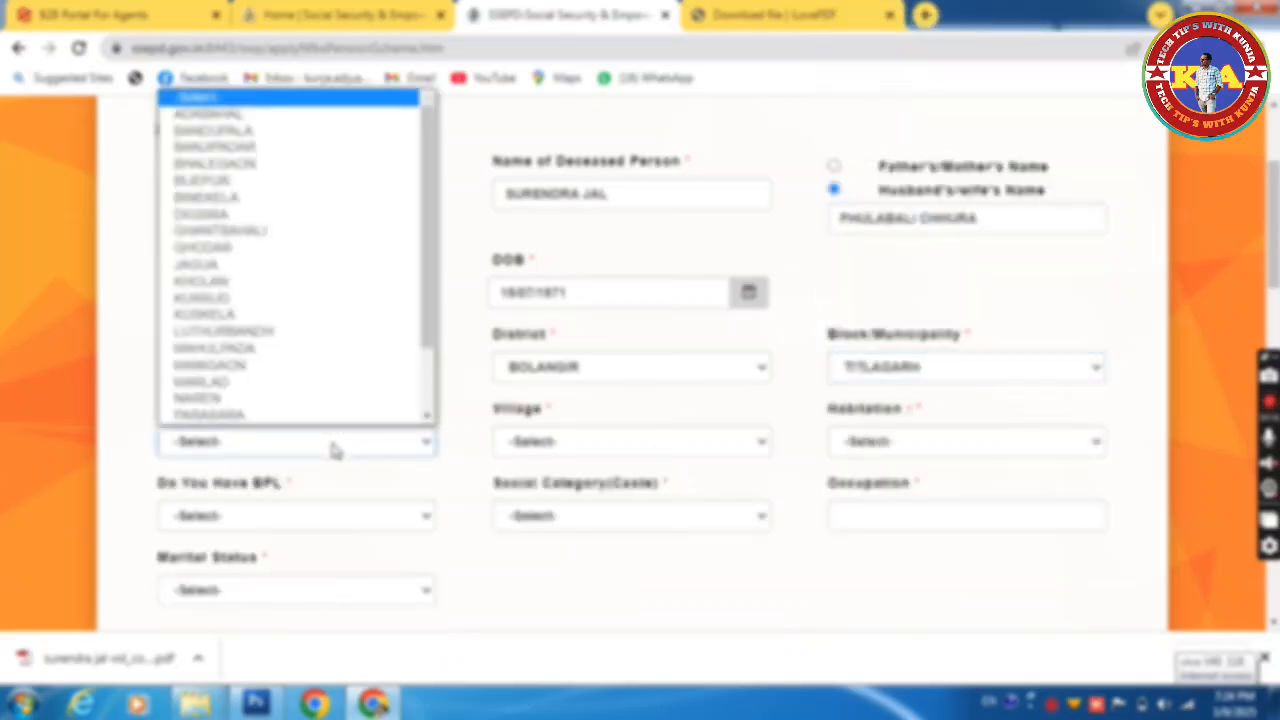
{"action": "scroll", "coordinate": [234, 422], "scroll_direction": "down", "scroll_amount": 1}
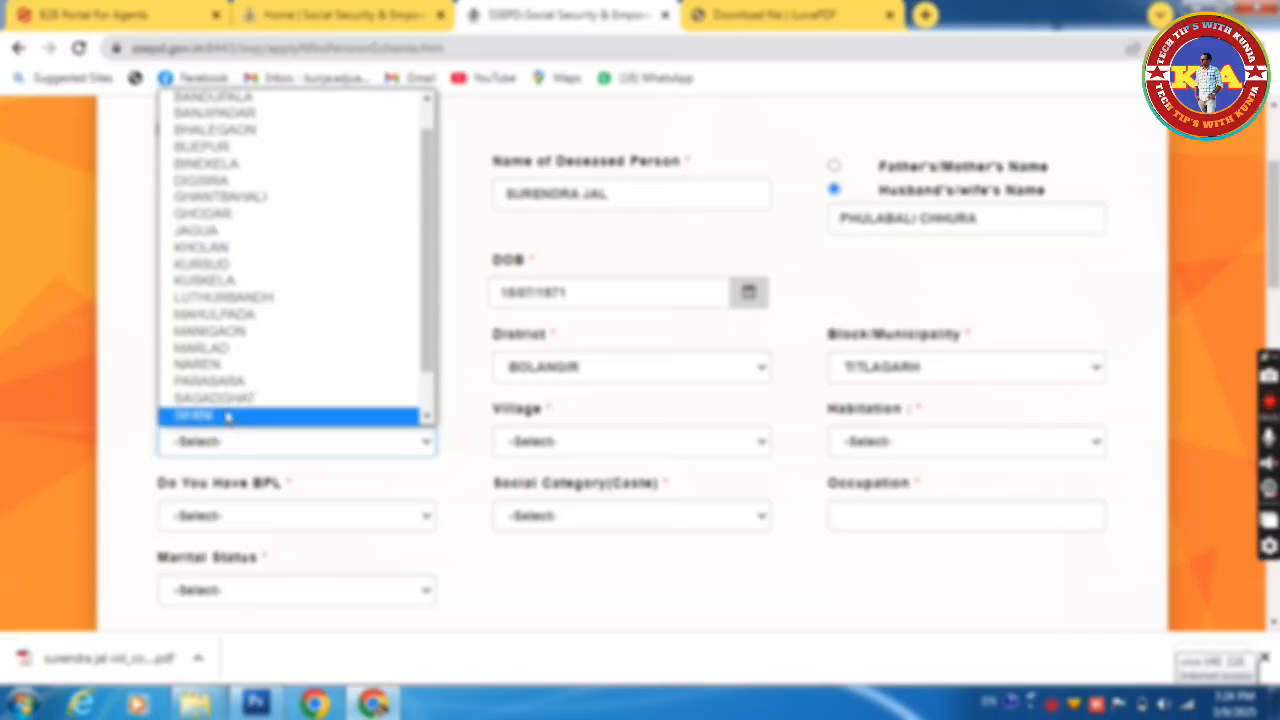
{"action": "left_click", "coordinate": [226, 266]}
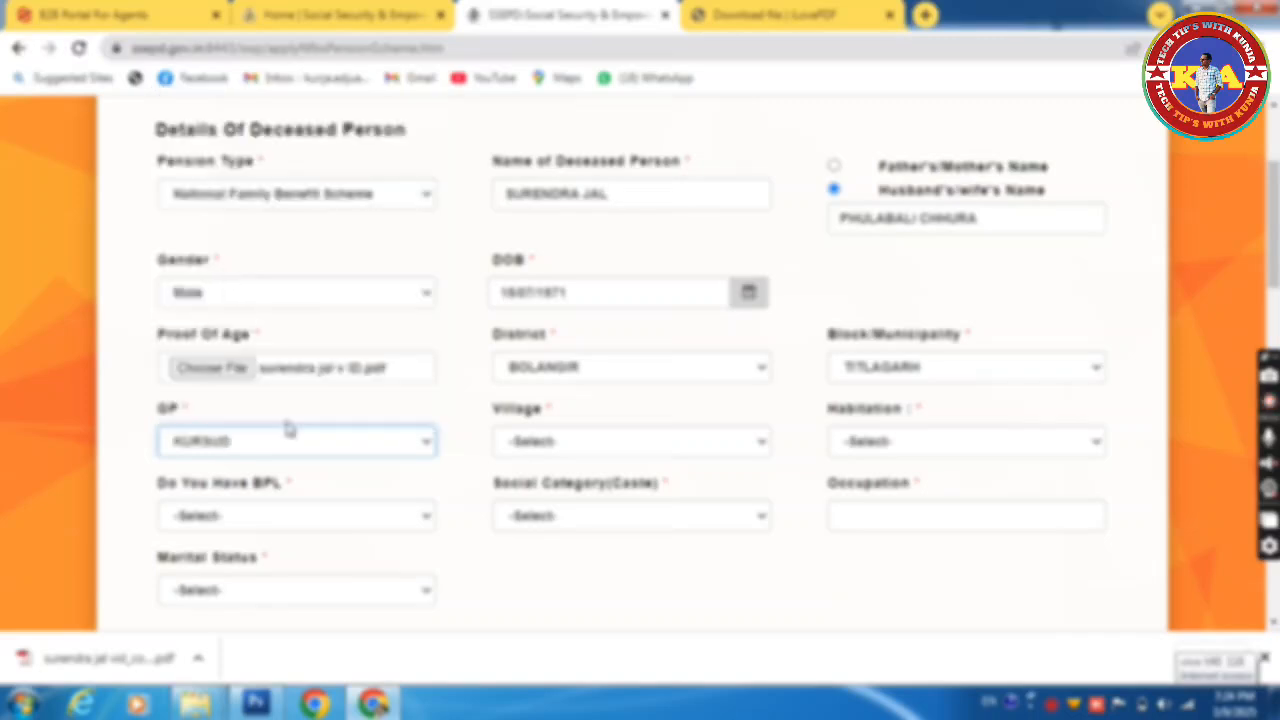
Step: Choose SUKUNABHATA as both the village and the habitation
{"action": "left_click", "coordinate": [548, 445]}
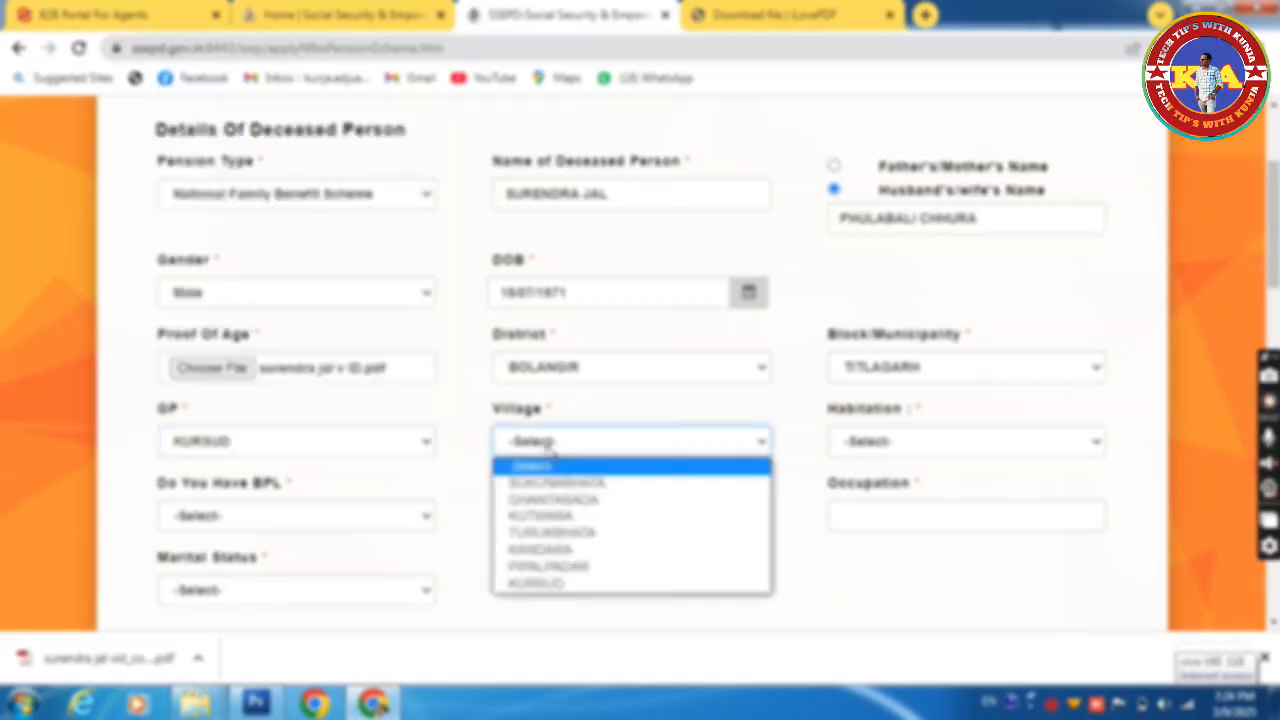
{"action": "left_click", "coordinate": [551, 488]}
{"action": "left_click", "coordinate": [884, 448]}
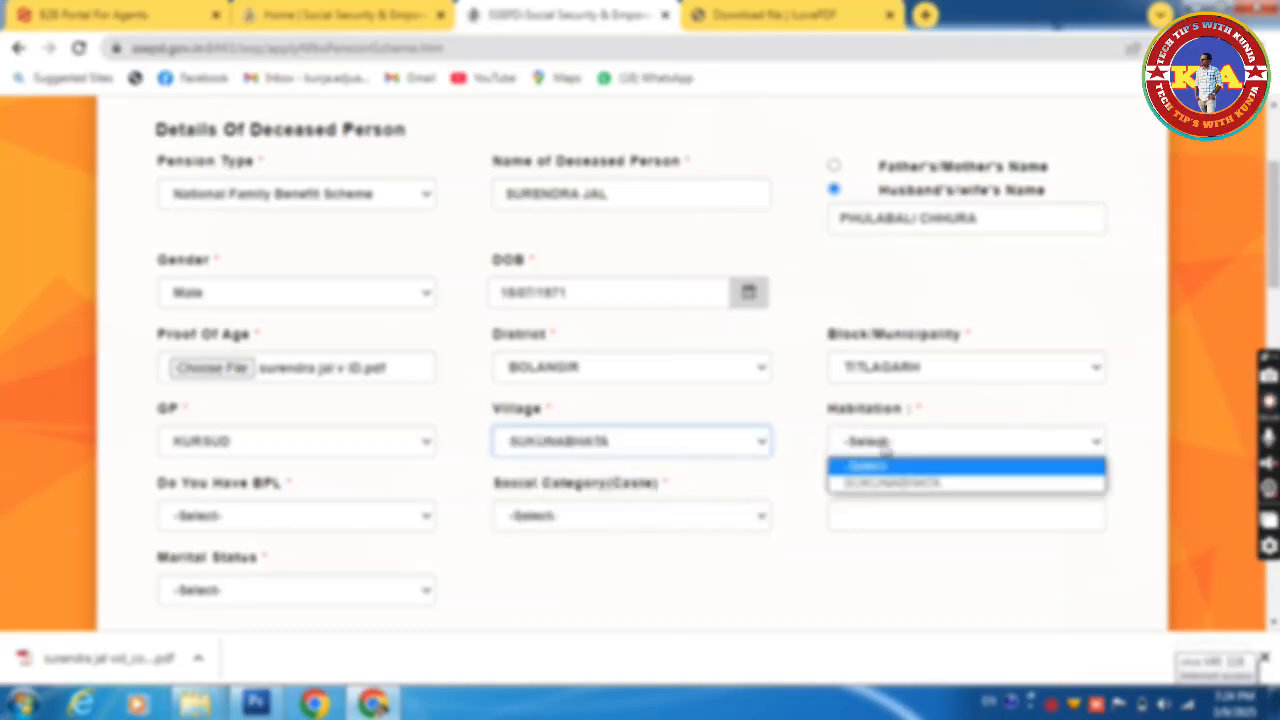
{"action": "left_click", "coordinate": [910, 484]}
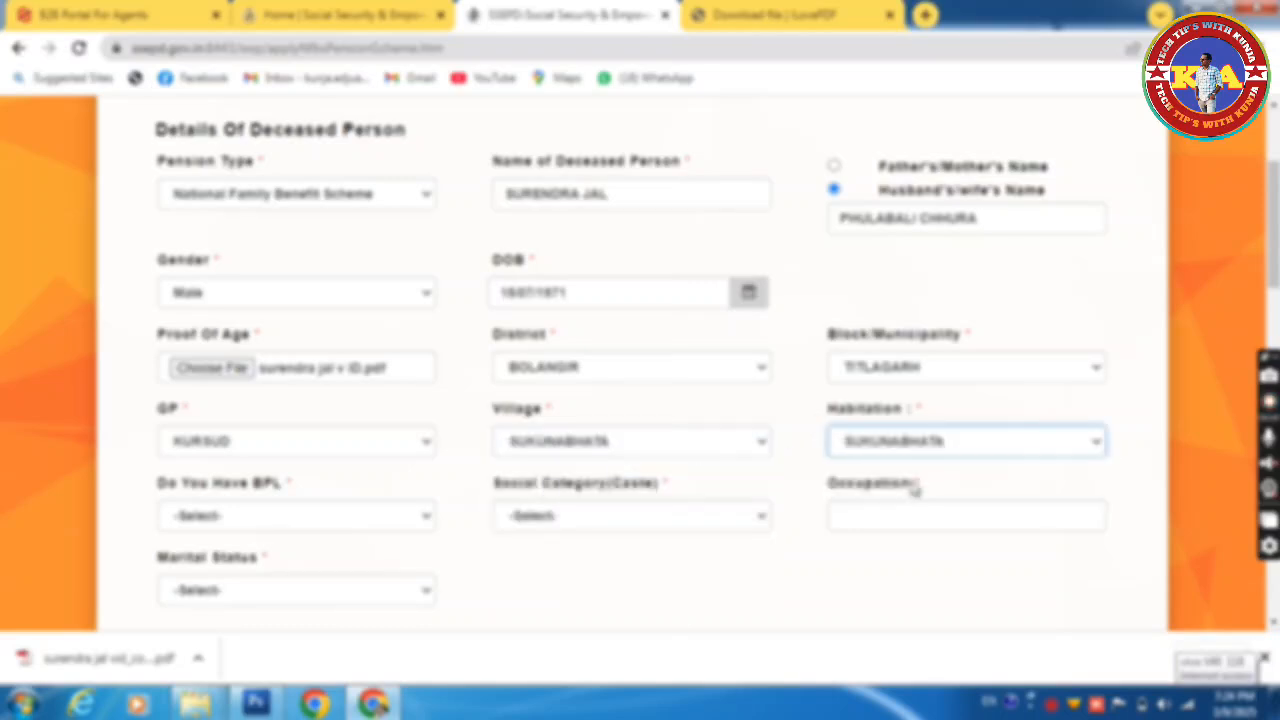
{"action": "left_click", "coordinate": [293, 520]}
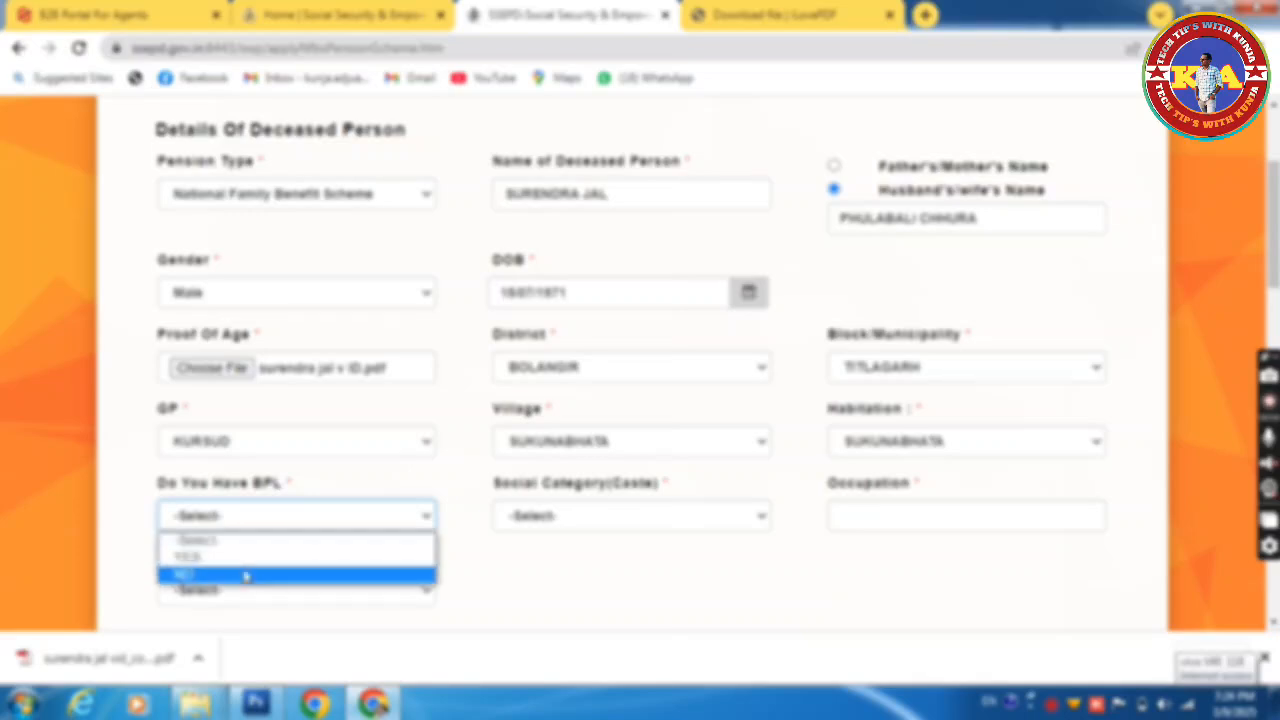
Step: Set BPL to YES, enter the BPL number and attach the BPL card PDF from Documents
{"action": "left_click", "coordinate": [245, 557]}
{"action": "left_click", "coordinate": [586, 516]}
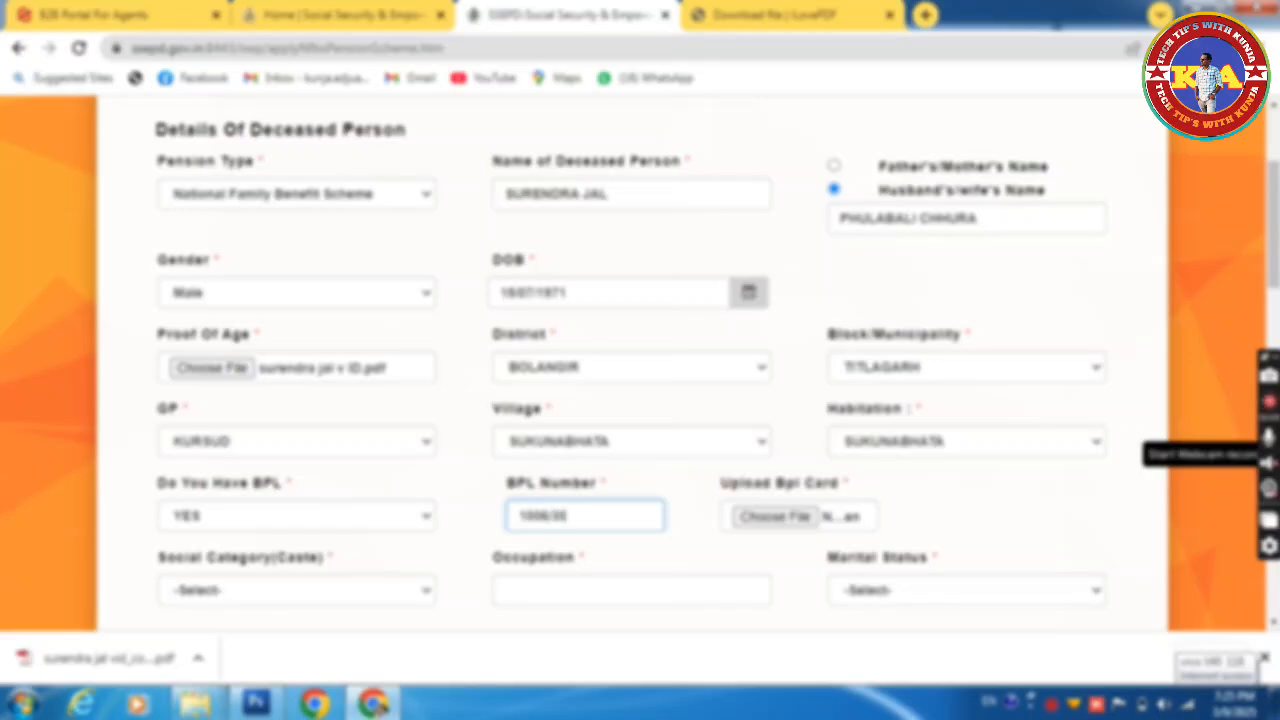
{"action": "left_click", "coordinate": [775, 516]}
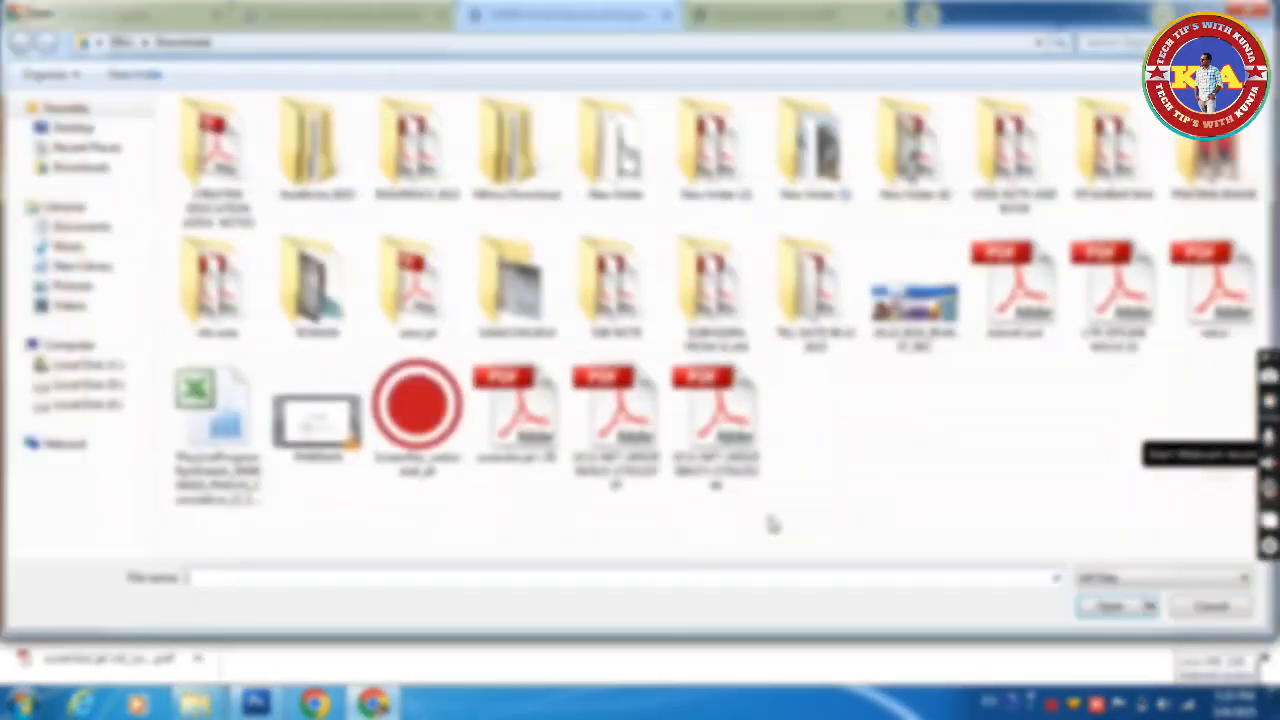
{"action": "left_click", "coordinate": [105, 227]}
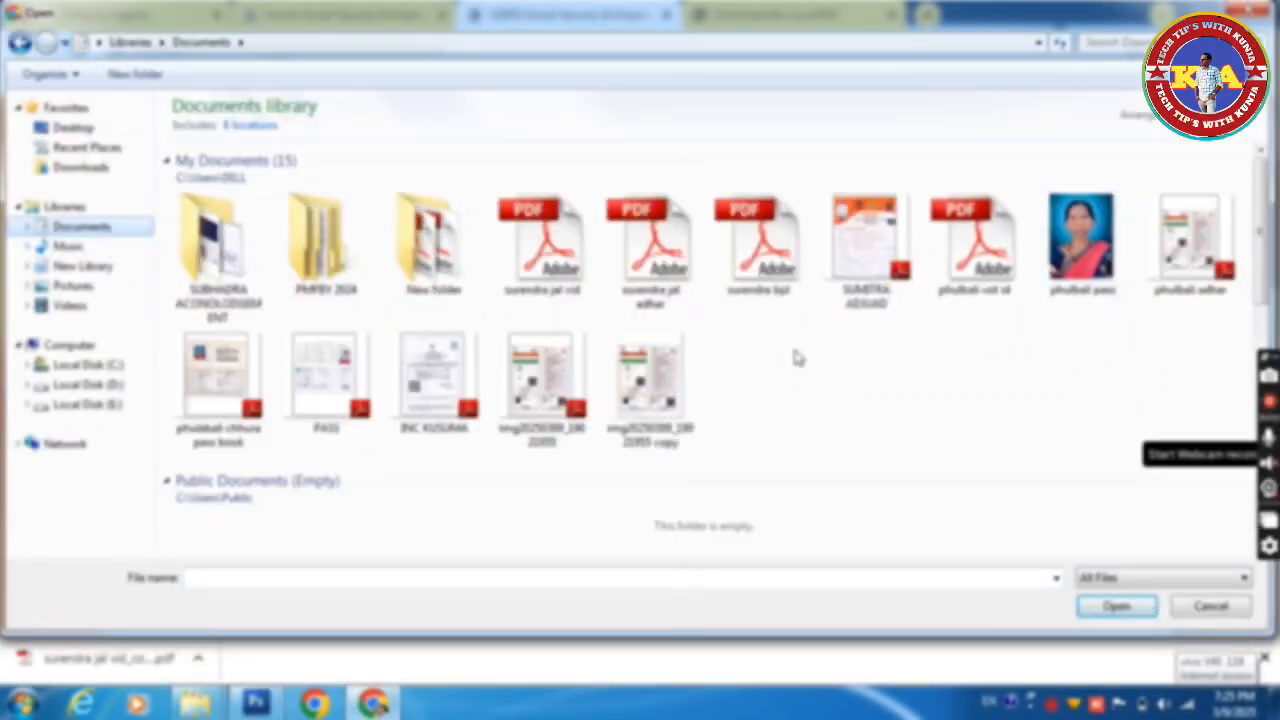
{"action": "left_click", "coordinate": [757, 245]}
{"action": "right_click", "coordinate": [762, 245]}
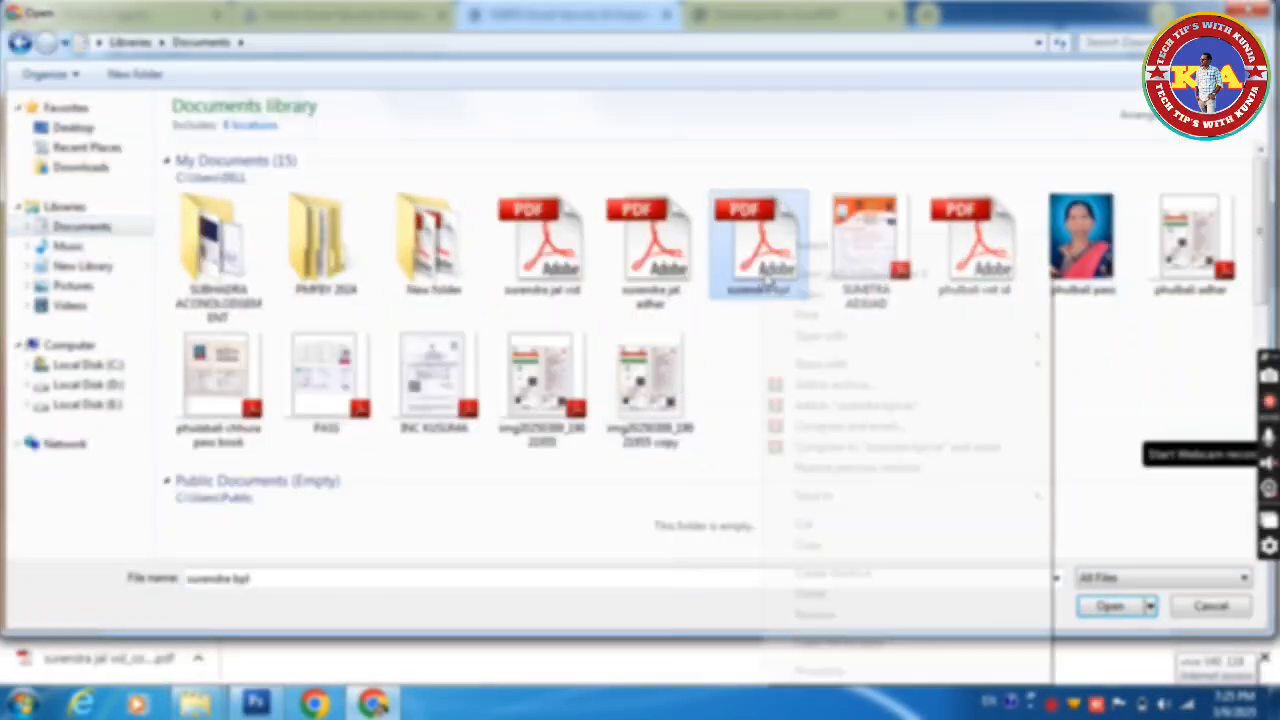
{"action": "mouse_move", "coordinate": [878, 342]}
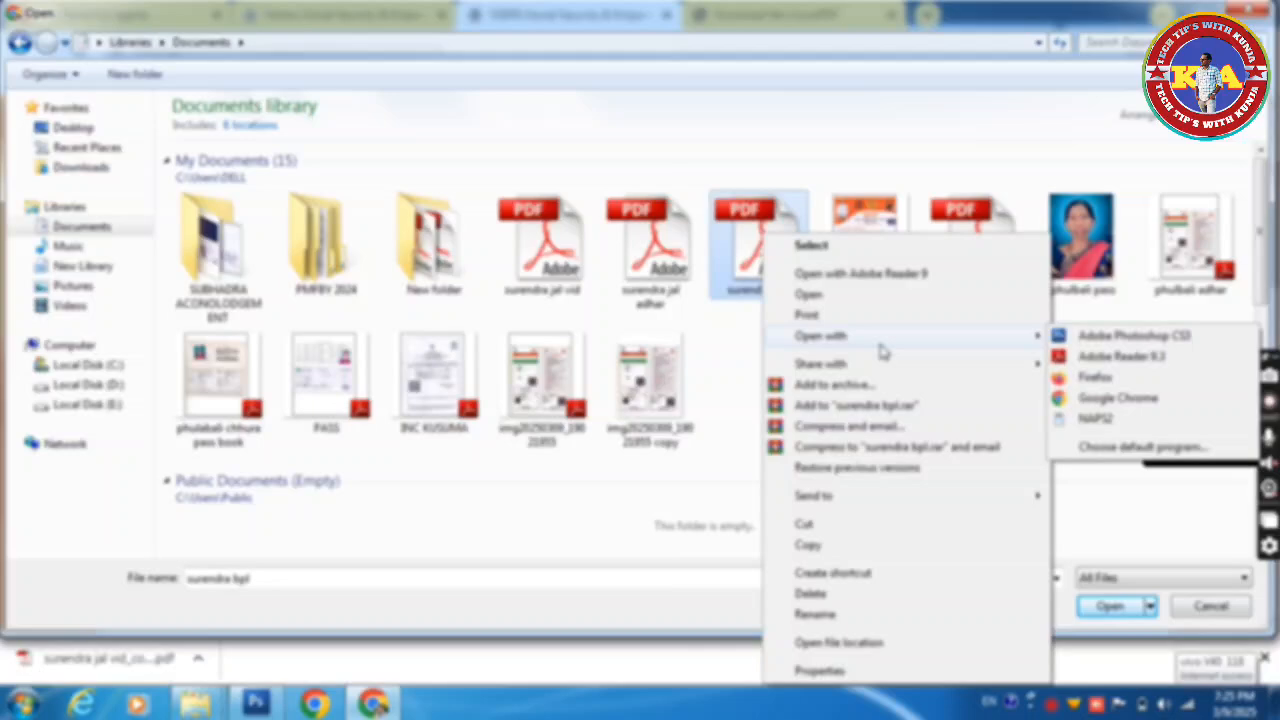
{"action": "left_click", "coordinate": [1120, 356]}
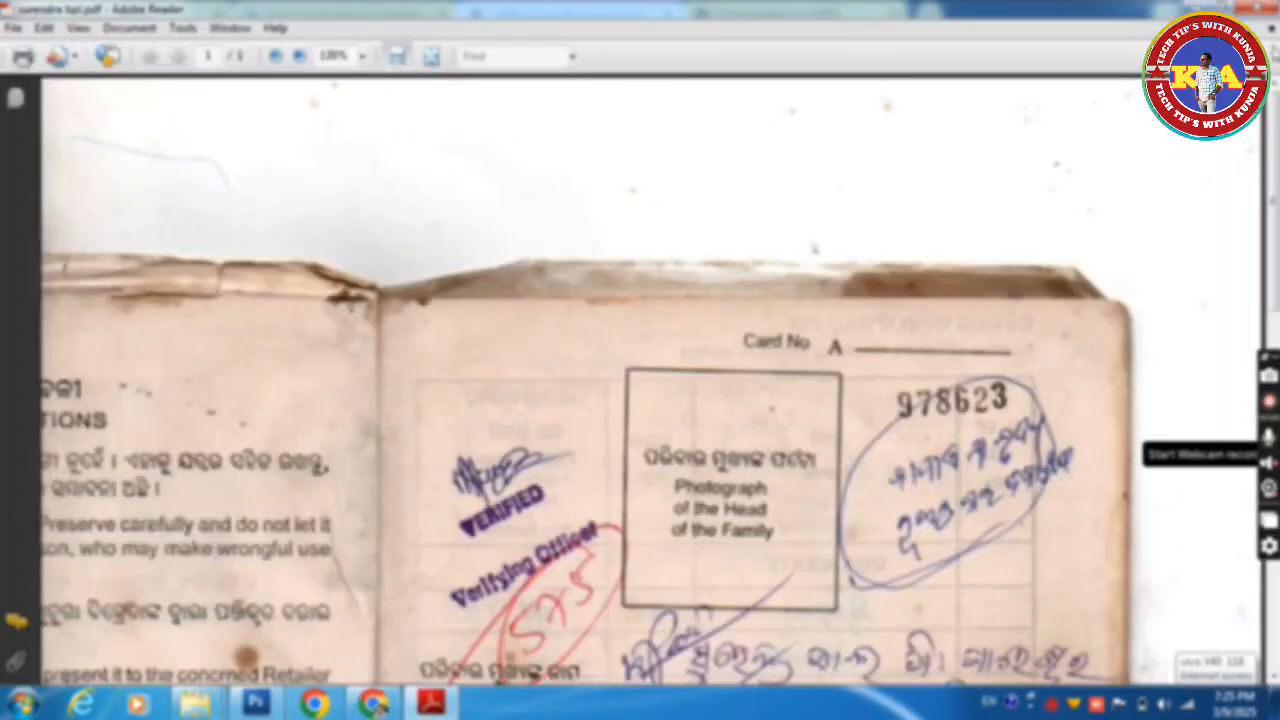
{"action": "left_click", "coordinate": [1262, 10]}
{"action": "double_click", "coordinate": [757, 287]}
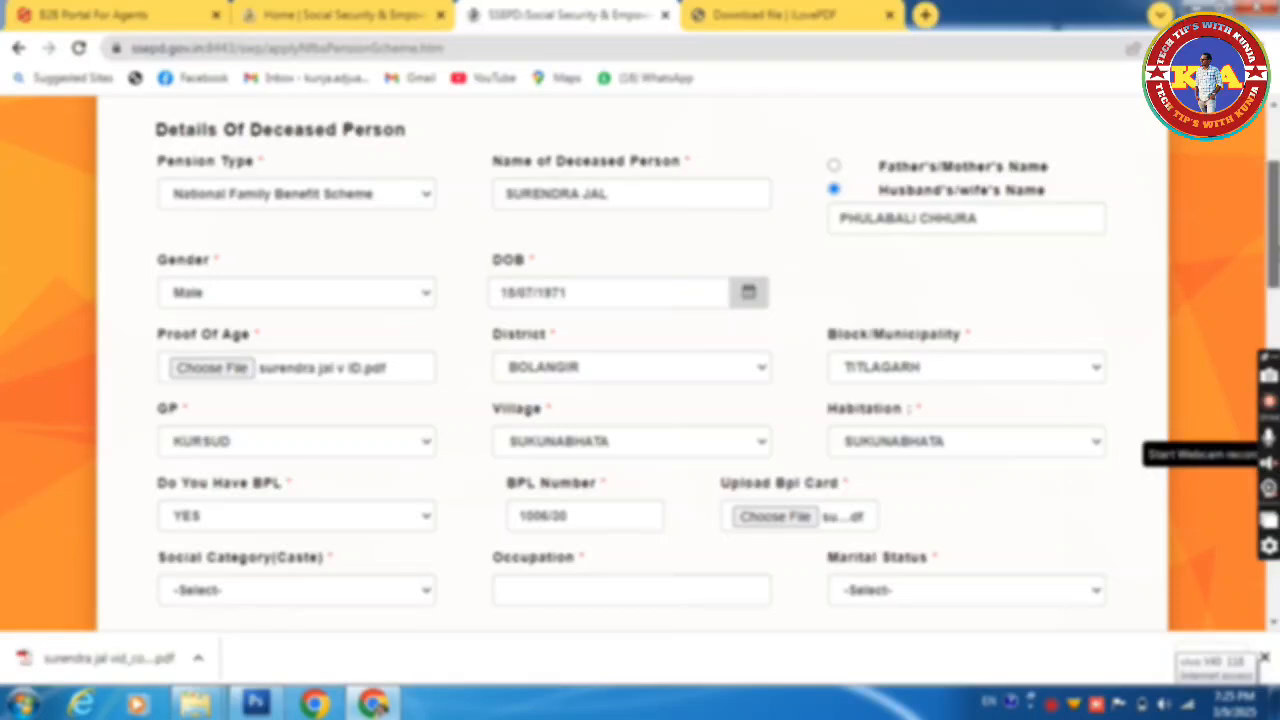
Step: Choose Social Category SC, enter Occupation FARMER and set Marital Status to Married
{"action": "scroll", "coordinate": [1272, 210], "scroll_direction": "down", "scroll_amount": 3}
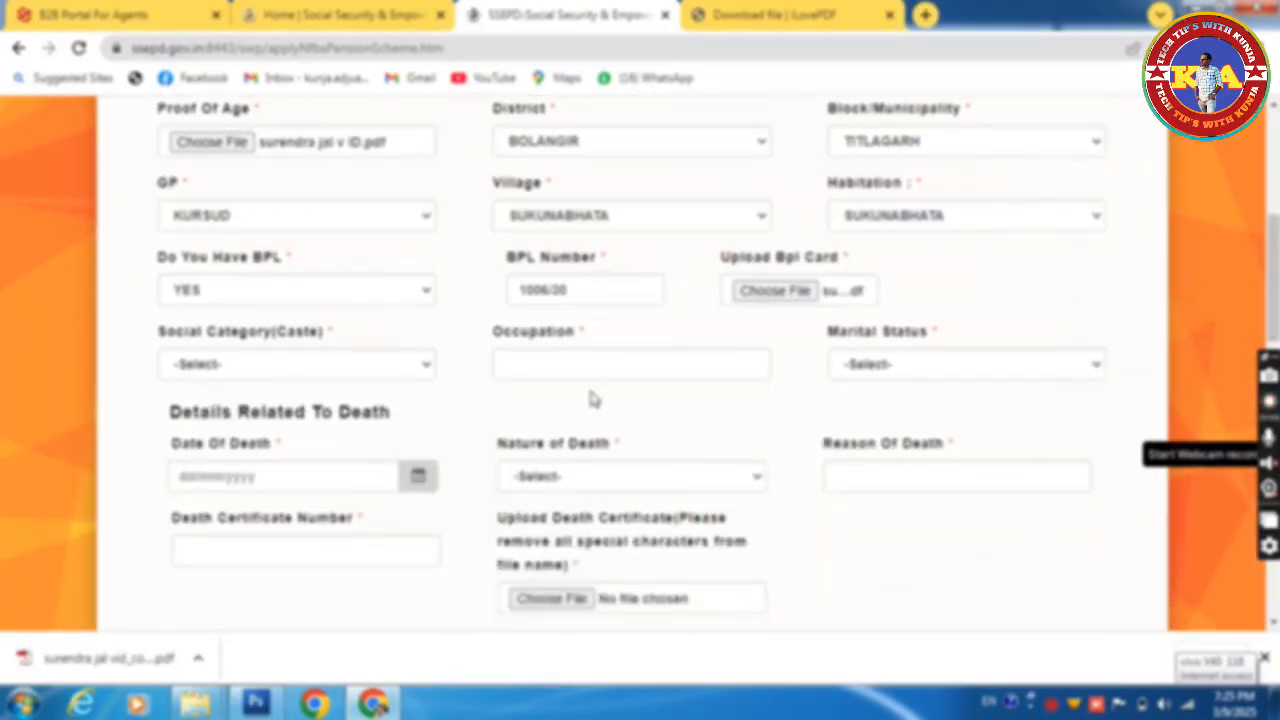
{"action": "left_click", "coordinate": [383, 366]}
{"action": "left_click", "coordinate": [268, 437]}
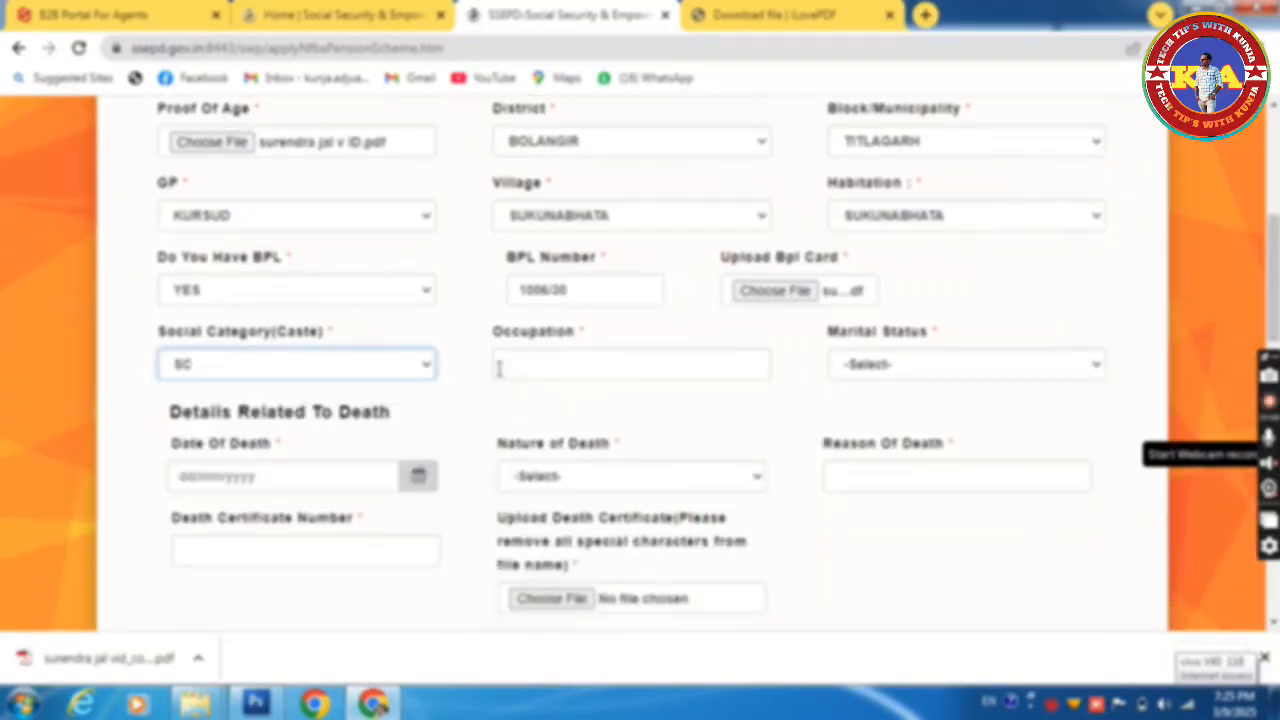
{"action": "left_click", "coordinate": [549, 369]}
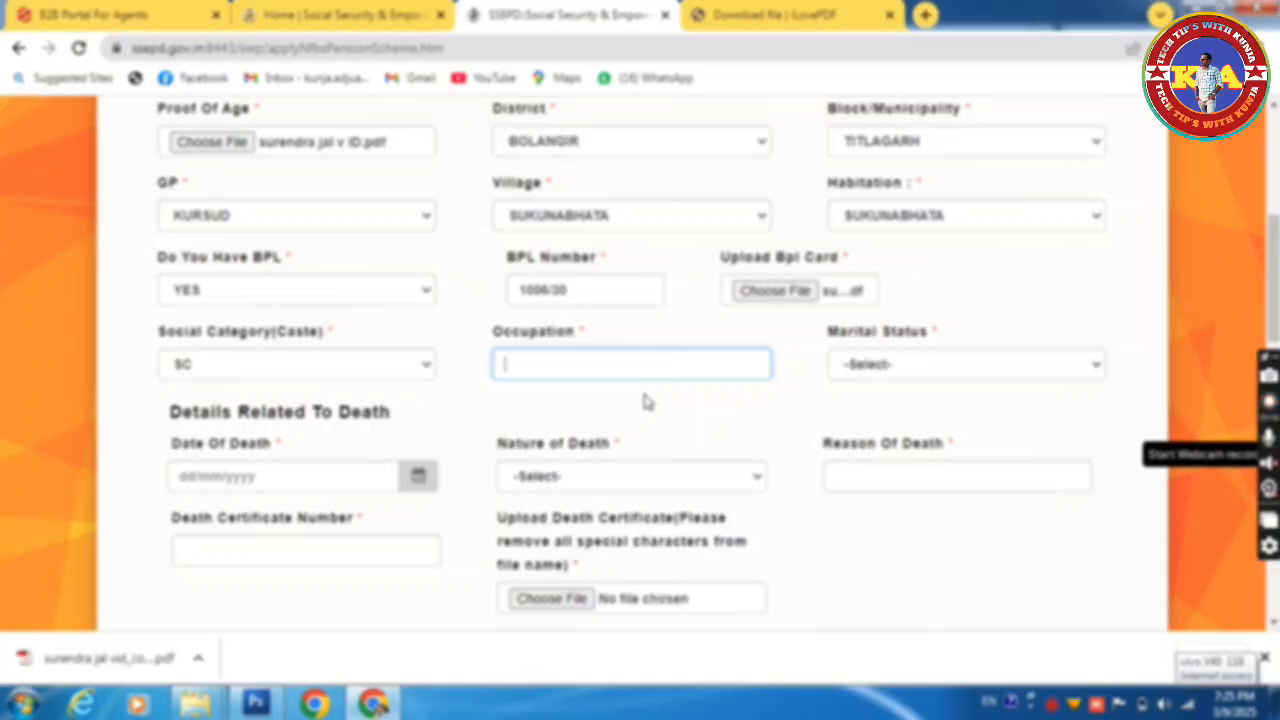
{"action": "type", "text": "FARMER"}
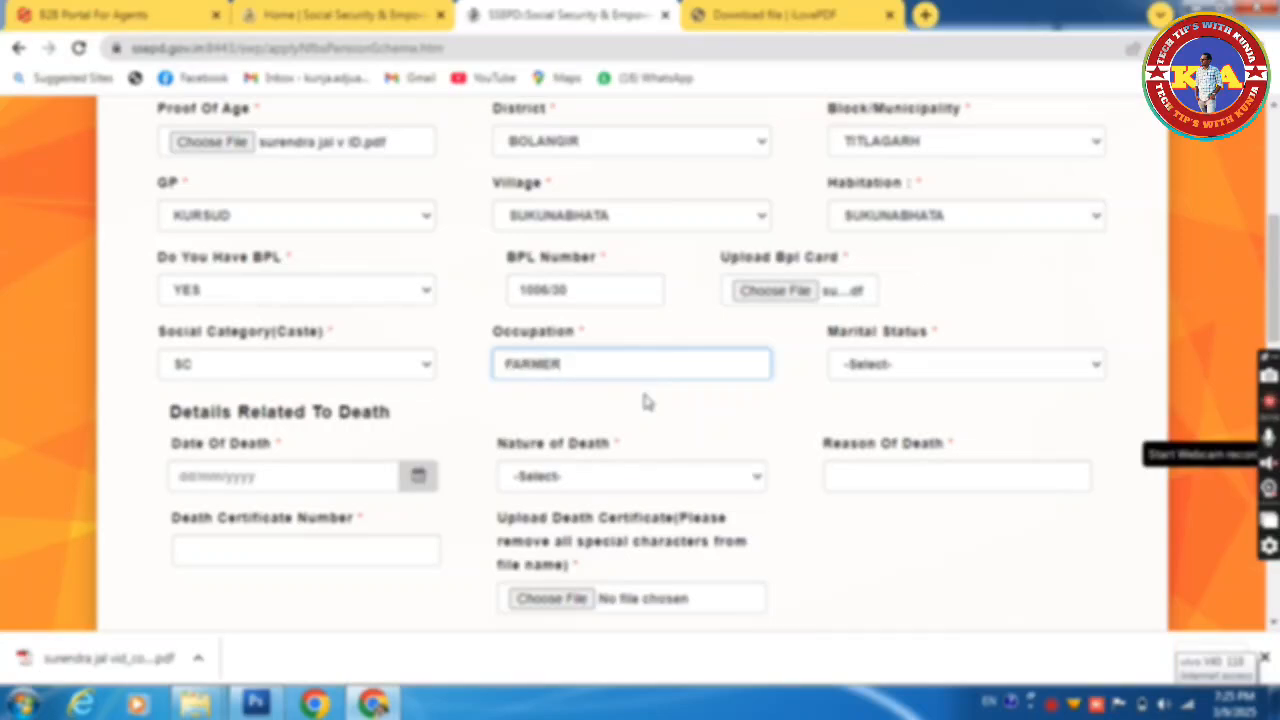
{"action": "left_click", "coordinate": [929, 366]}
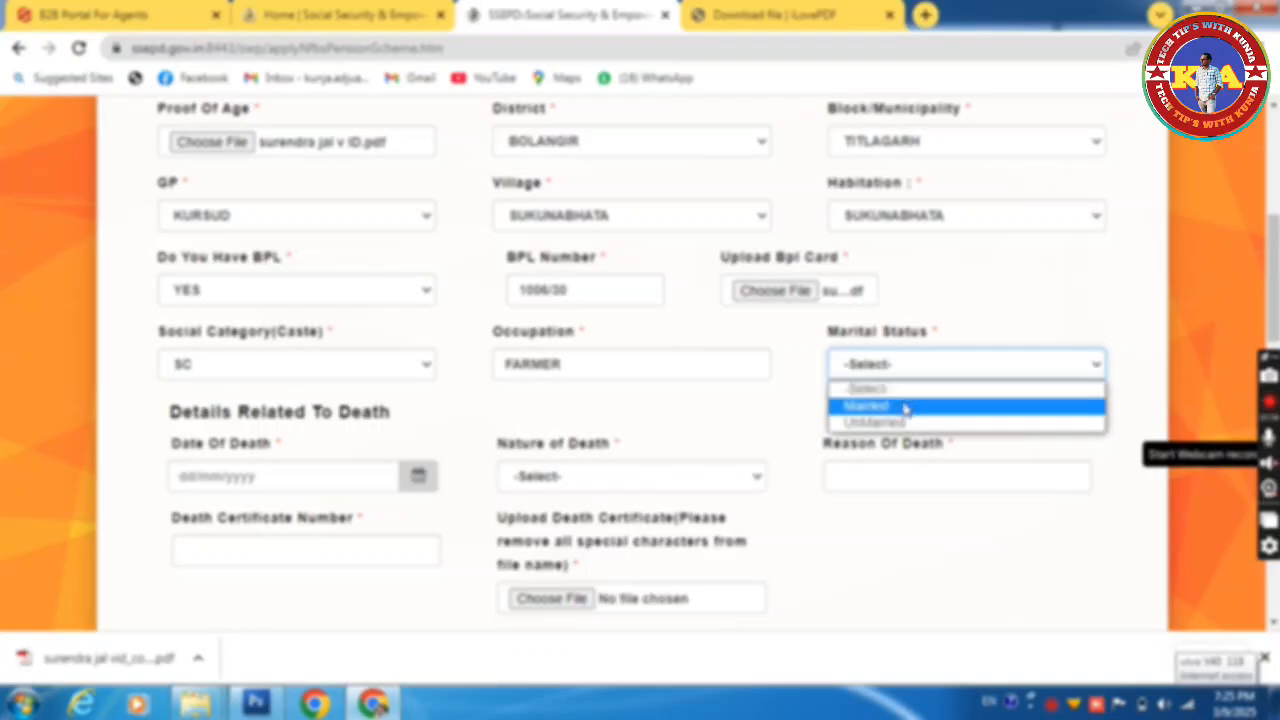
{"action": "left_click", "coordinate": [906, 406]}
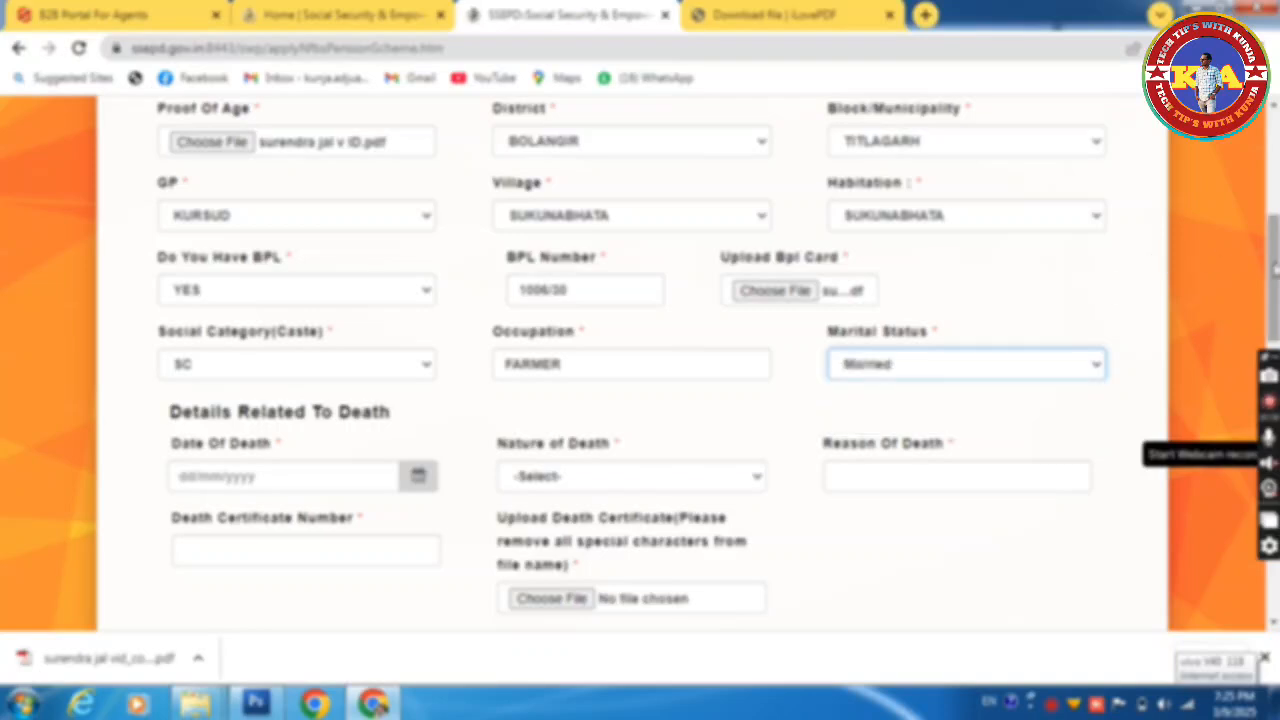
{"action": "scroll", "coordinate": [640, 365], "scroll_direction": "down", "scroll_amount": 2}
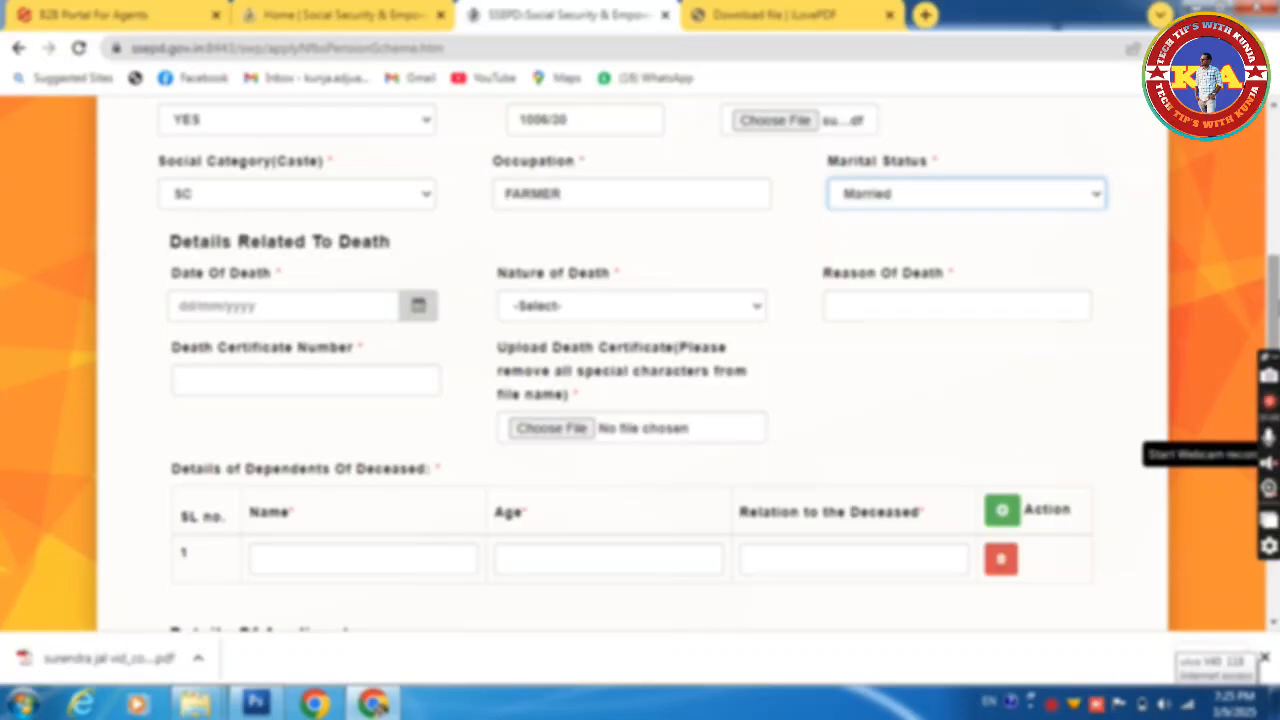
{"action": "left_click", "coordinate": [263, 305]}
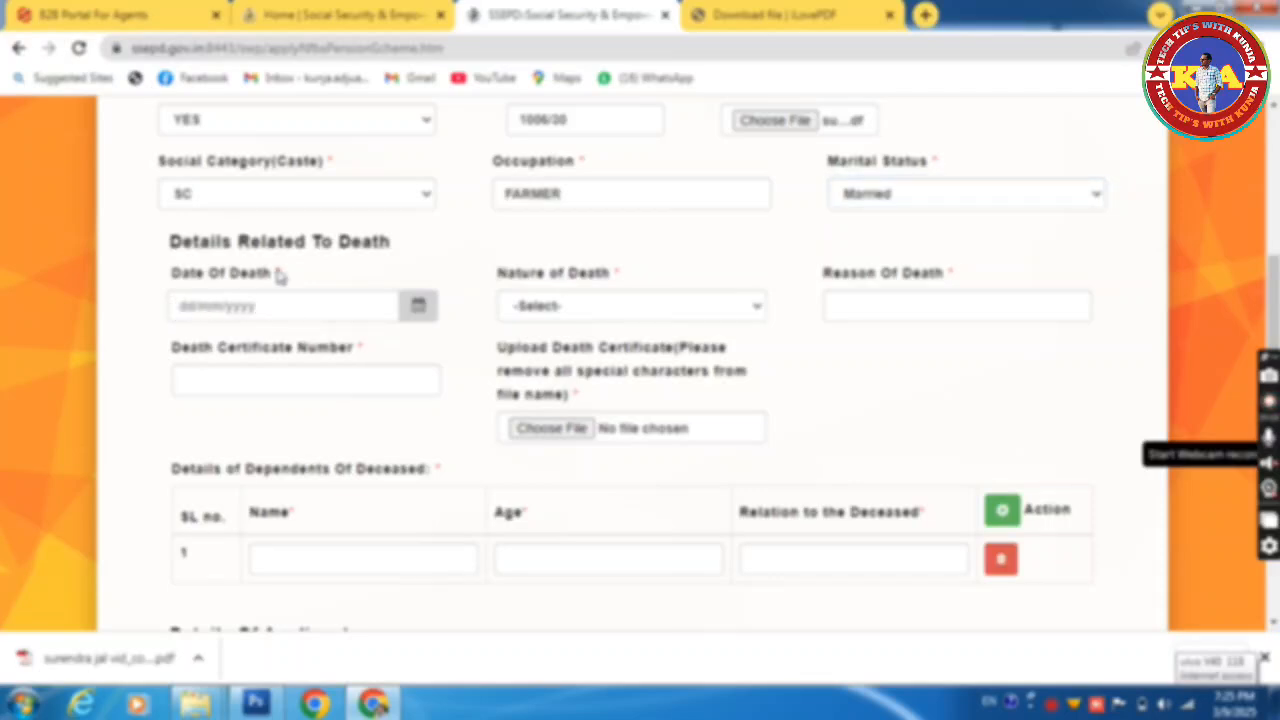
{"action": "left_click", "coordinate": [418, 306]}
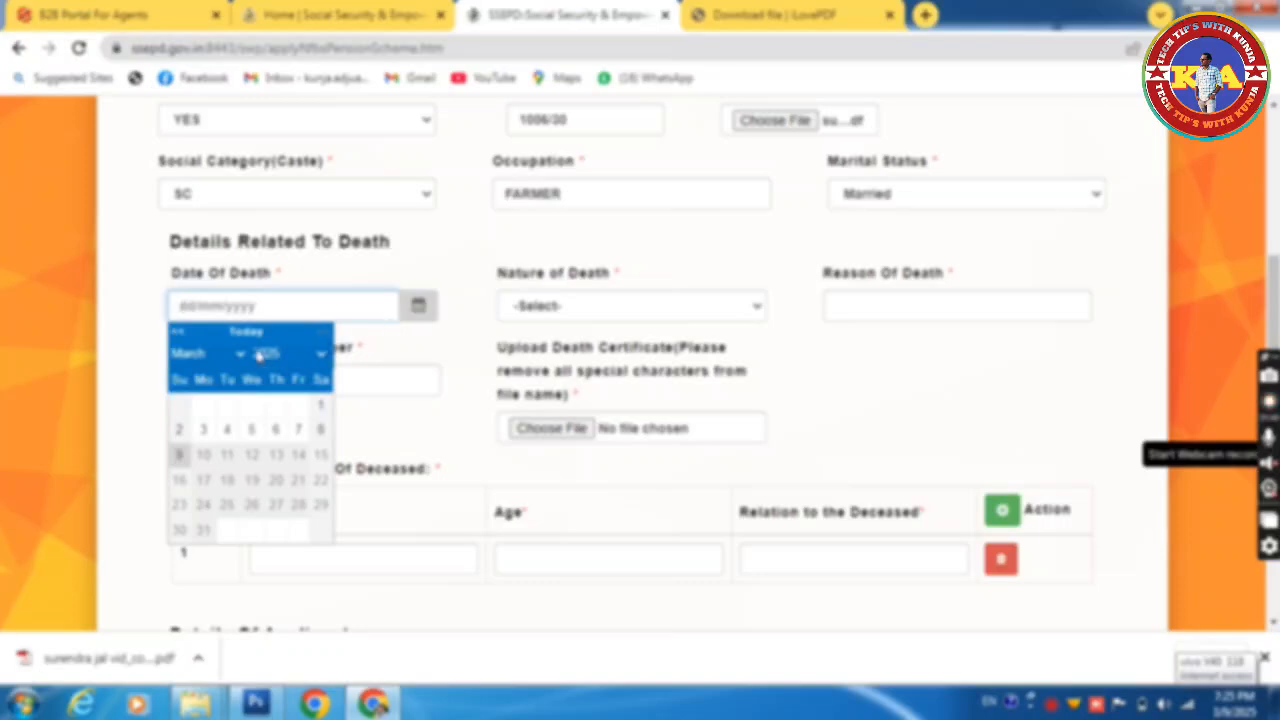
{"action": "left_click", "coordinate": [263, 356]}
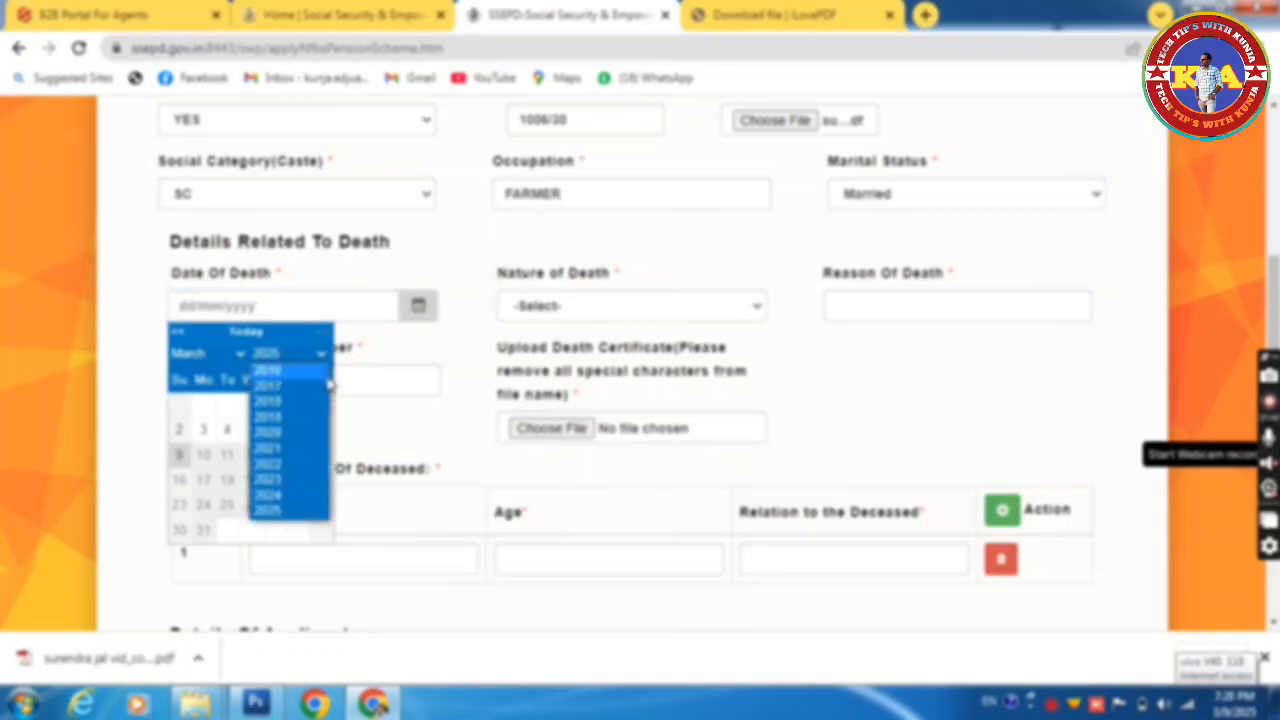
{"action": "left_click", "coordinate": [333, 395]}
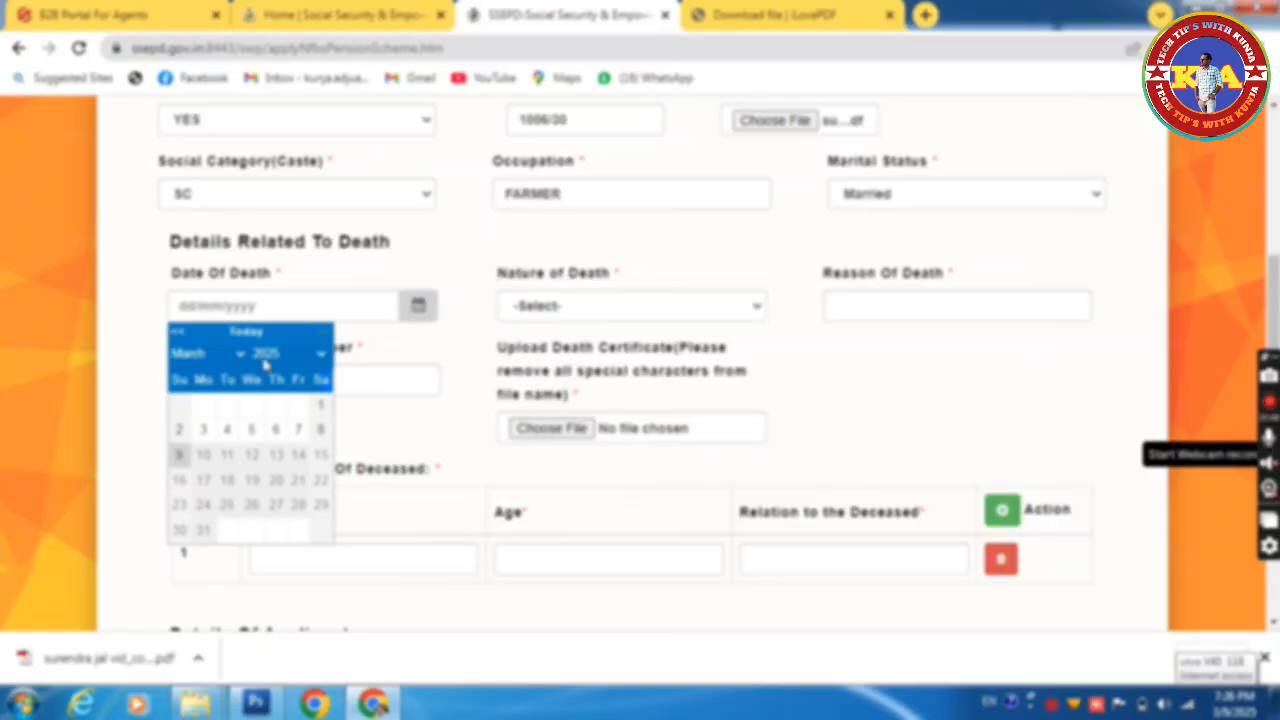
{"action": "left_click", "coordinate": [316, 358]}
{"action": "scroll", "coordinate": [316, 400], "scroll_direction": "up", "scroll_amount": 1}
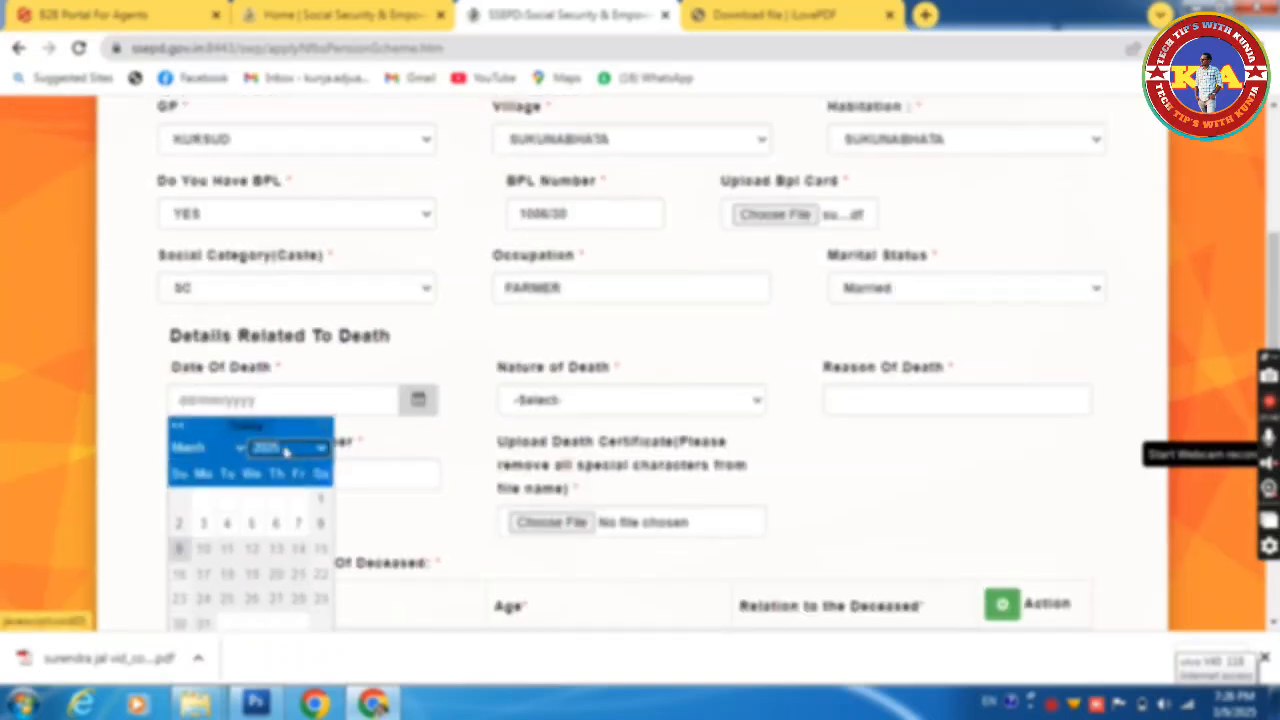
{"action": "left_click", "coordinate": [317, 449]}
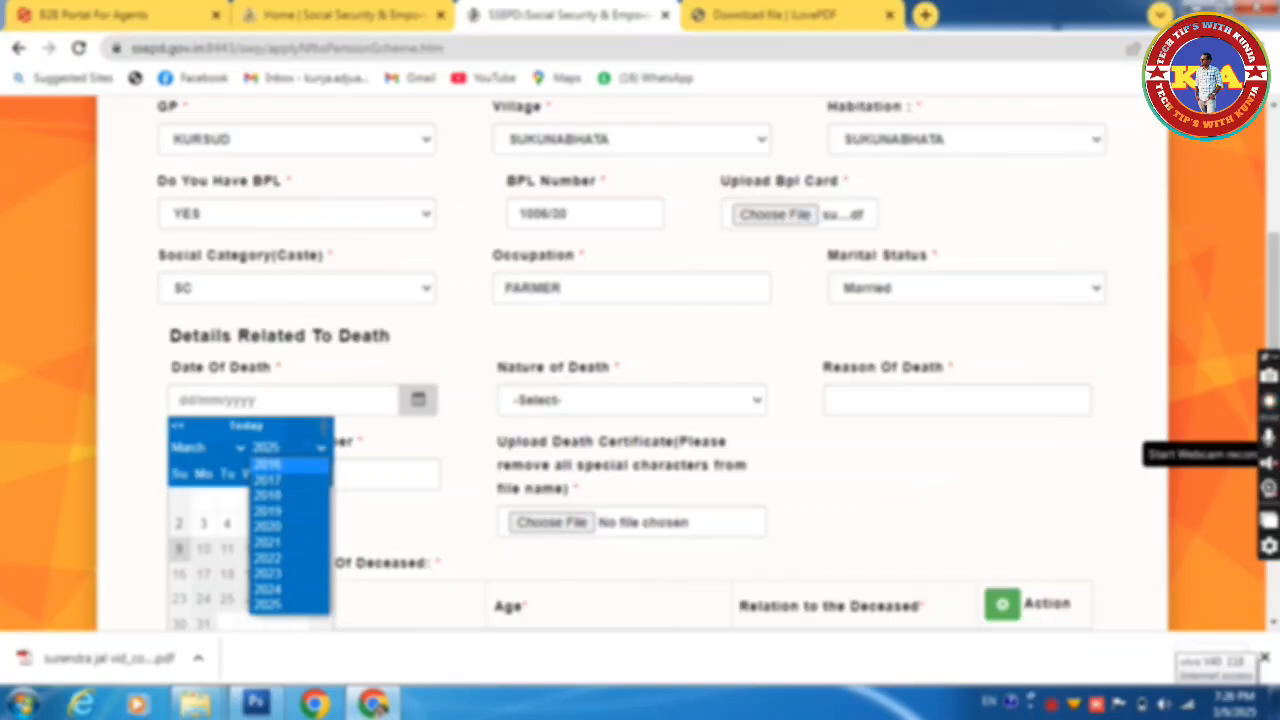
{"action": "left_click", "coordinate": [323, 427]}
{"action": "left_click", "coordinate": [325, 449]}
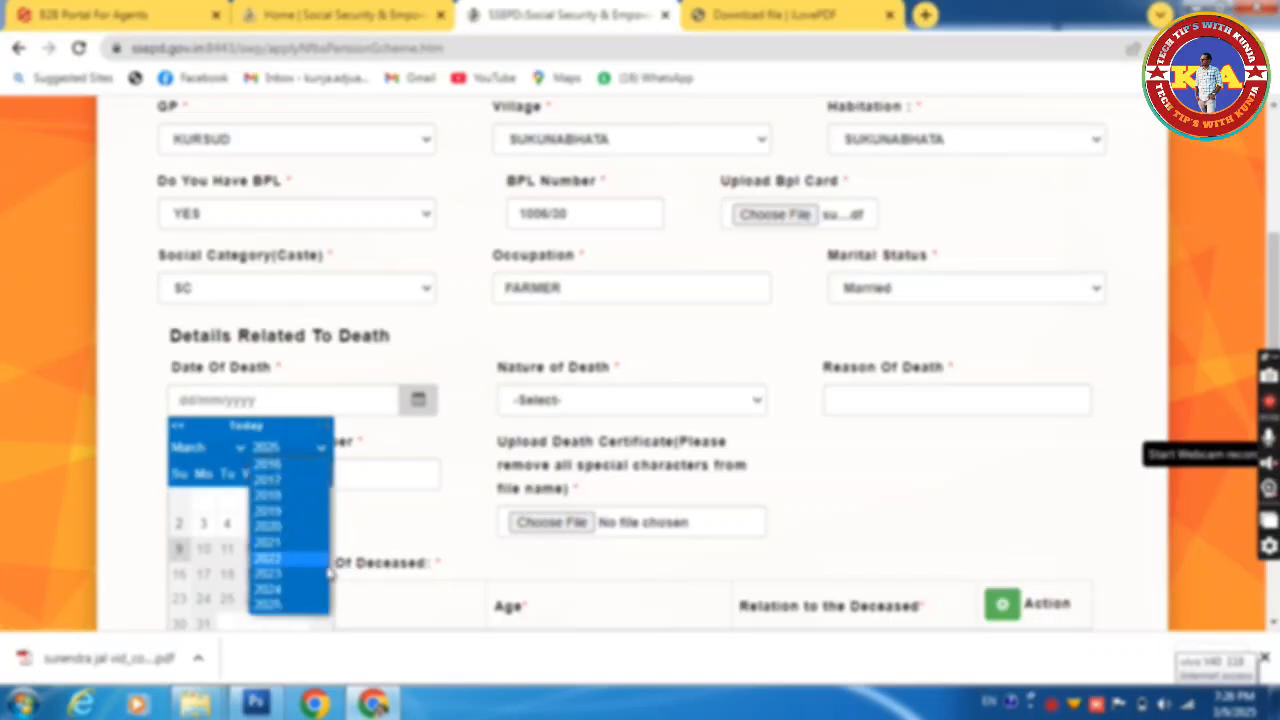
{"action": "left_click_drag", "start_coordinate": [334, 572], "coordinate": [335, 526]}
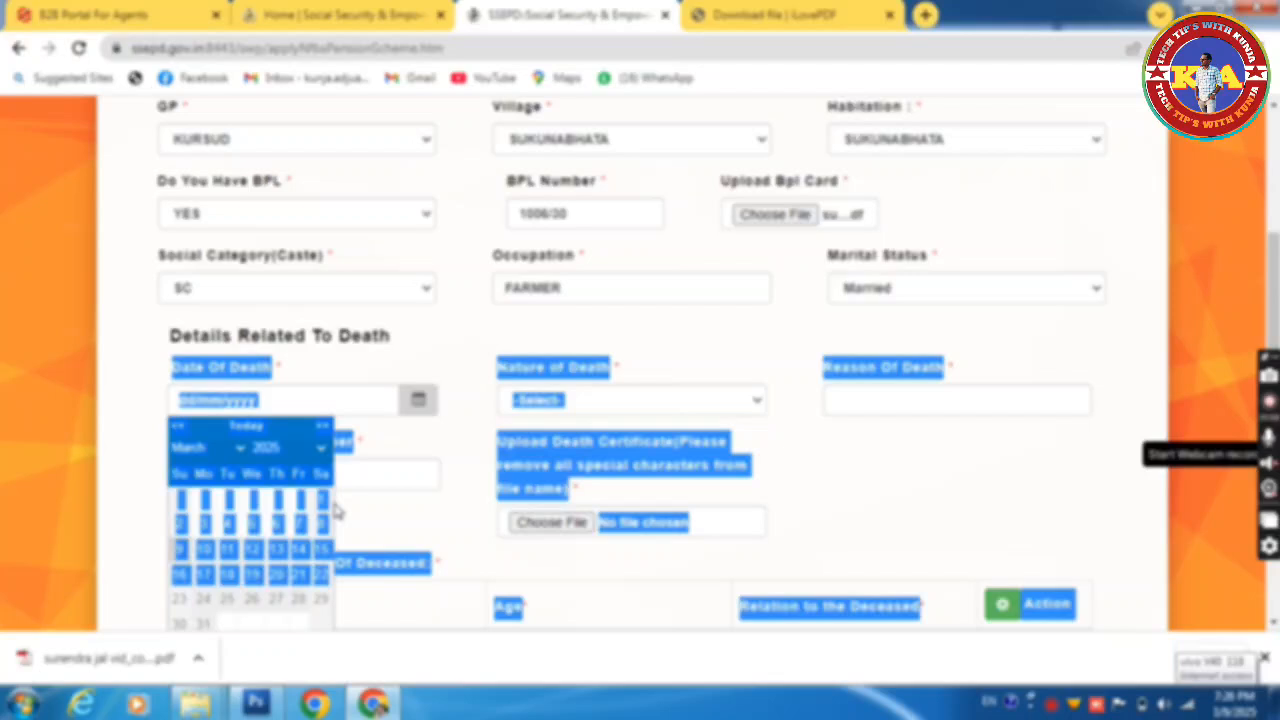
{"action": "left_click", "coordinate": [402, 464]}
{"action": "scroll", "coordinate": [508, 346], "scroll_direction": "down", "scroll_amount": 1}
{"action": "scroll", "coordinate": [508, 346], "scroll_direction": "down", "scroll_amount": 2}
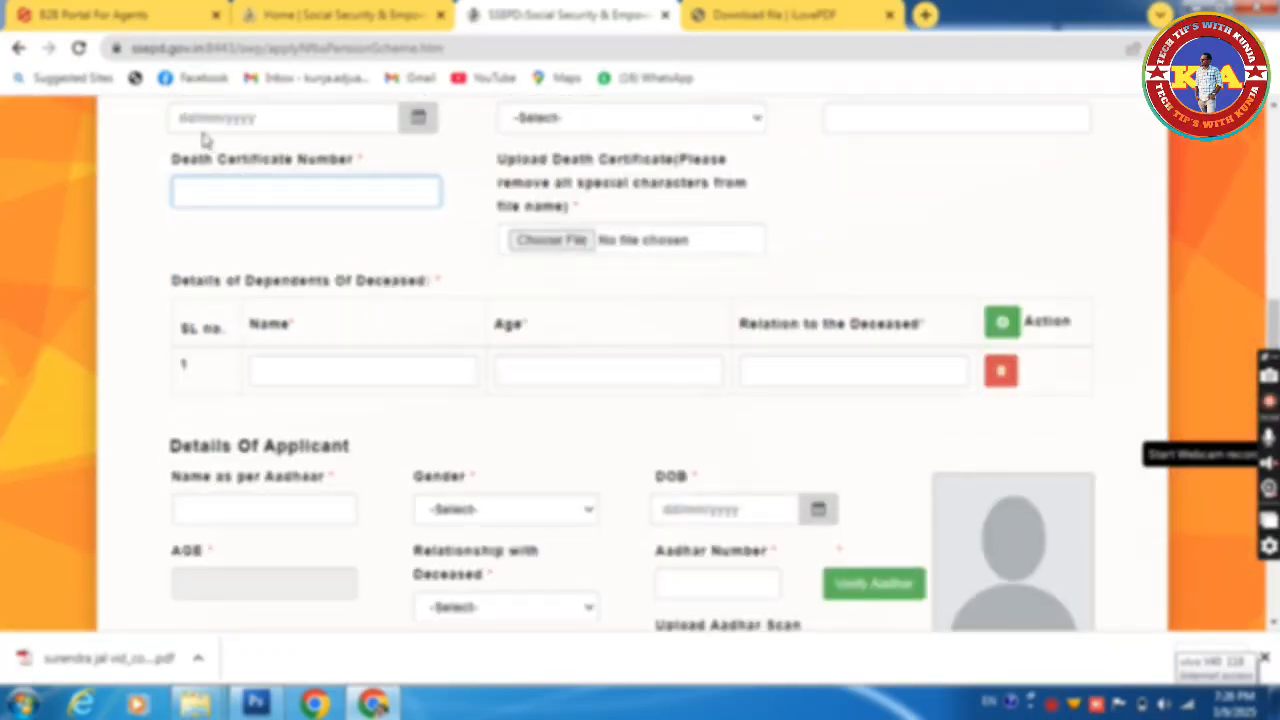
{"action": "left_click", "coordinate": [418, 118]}
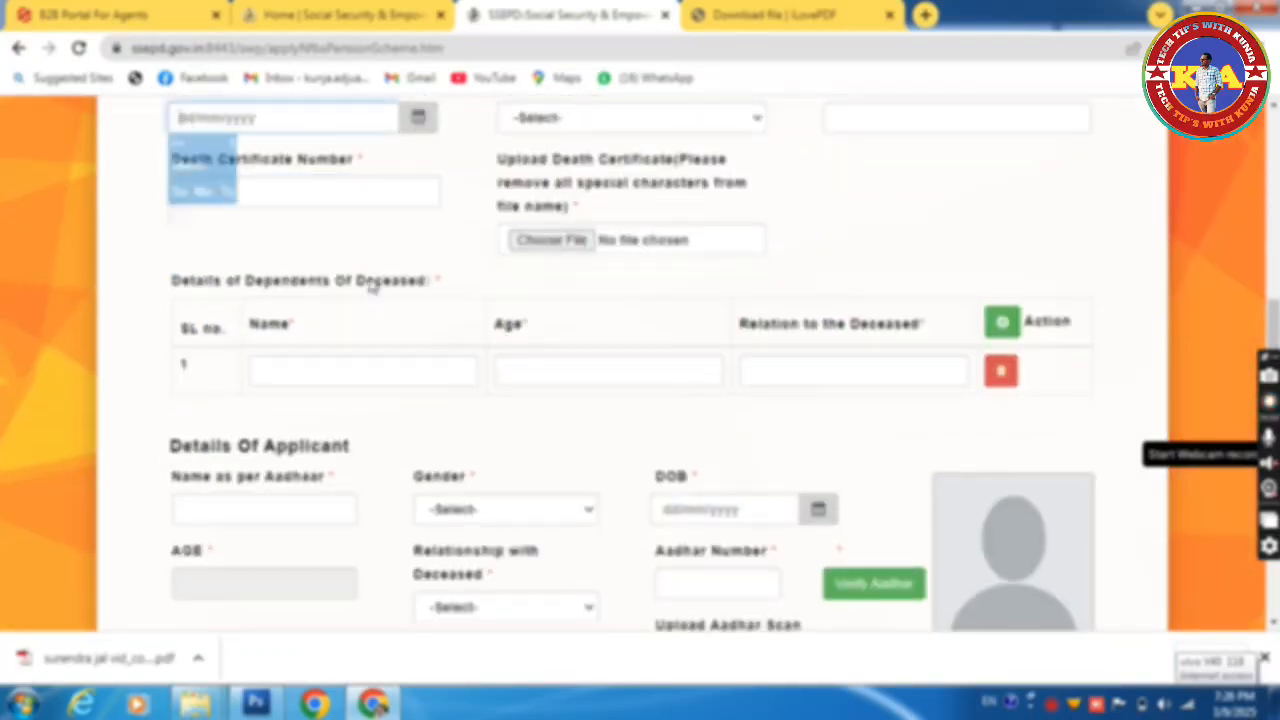
{"action": "left_click", "coordinate": [298, 170]}
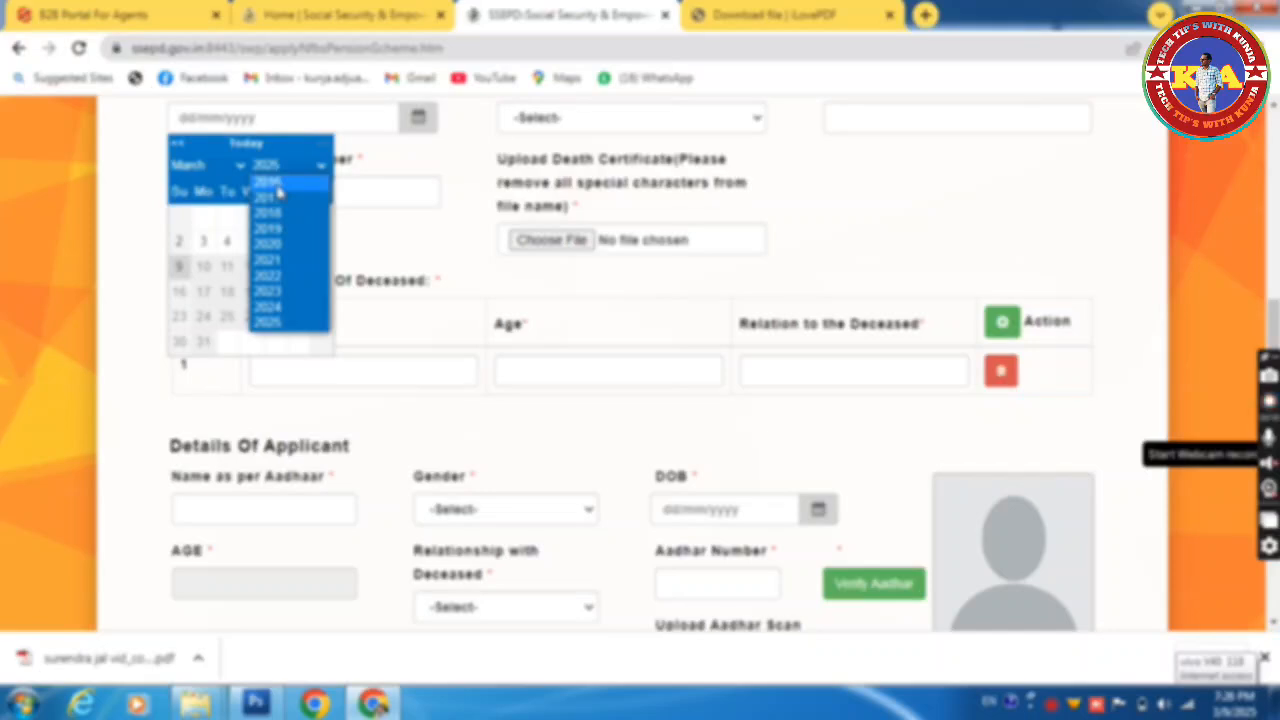
{"action": "left_click", "coordinate": [457, 268]}
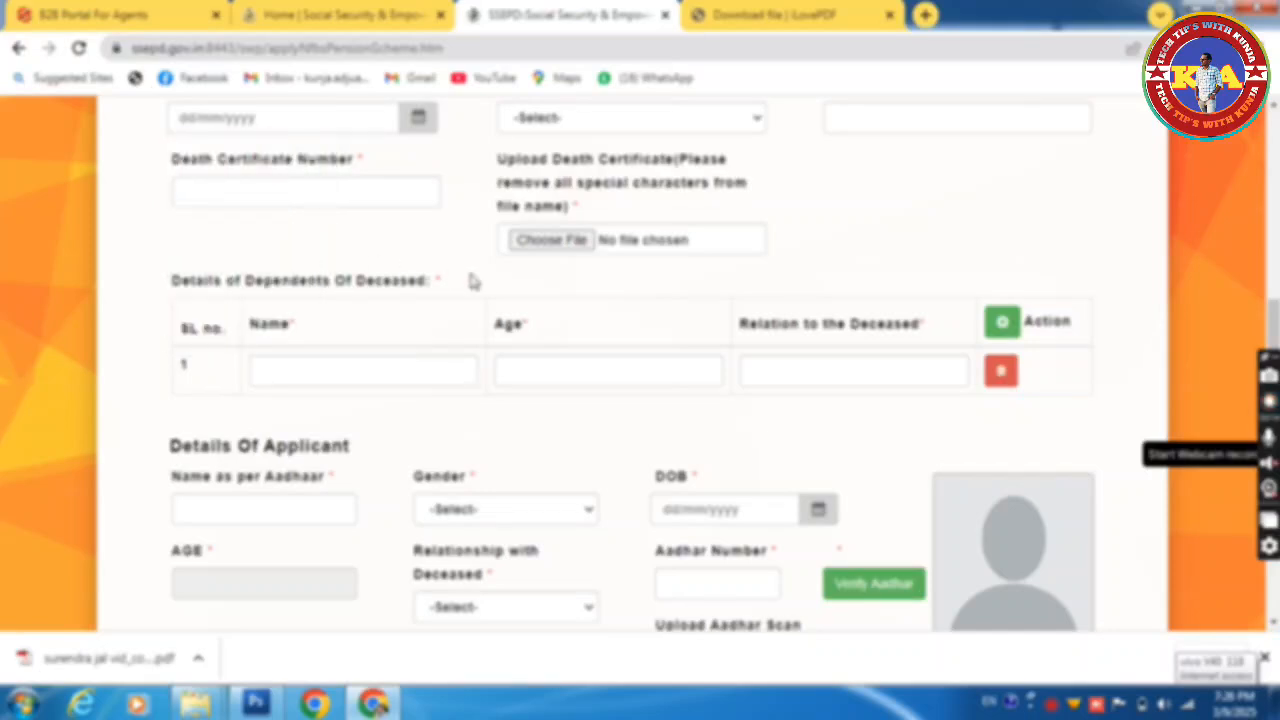
{"action": "scroll", "coordinate": [1270, 330], "scroll_direction": "up", "scroll_amount": 1}
{"action": "scroll", "coordinate": [640, 360], "scroll_direction": "up", "scroll_amount": 4}
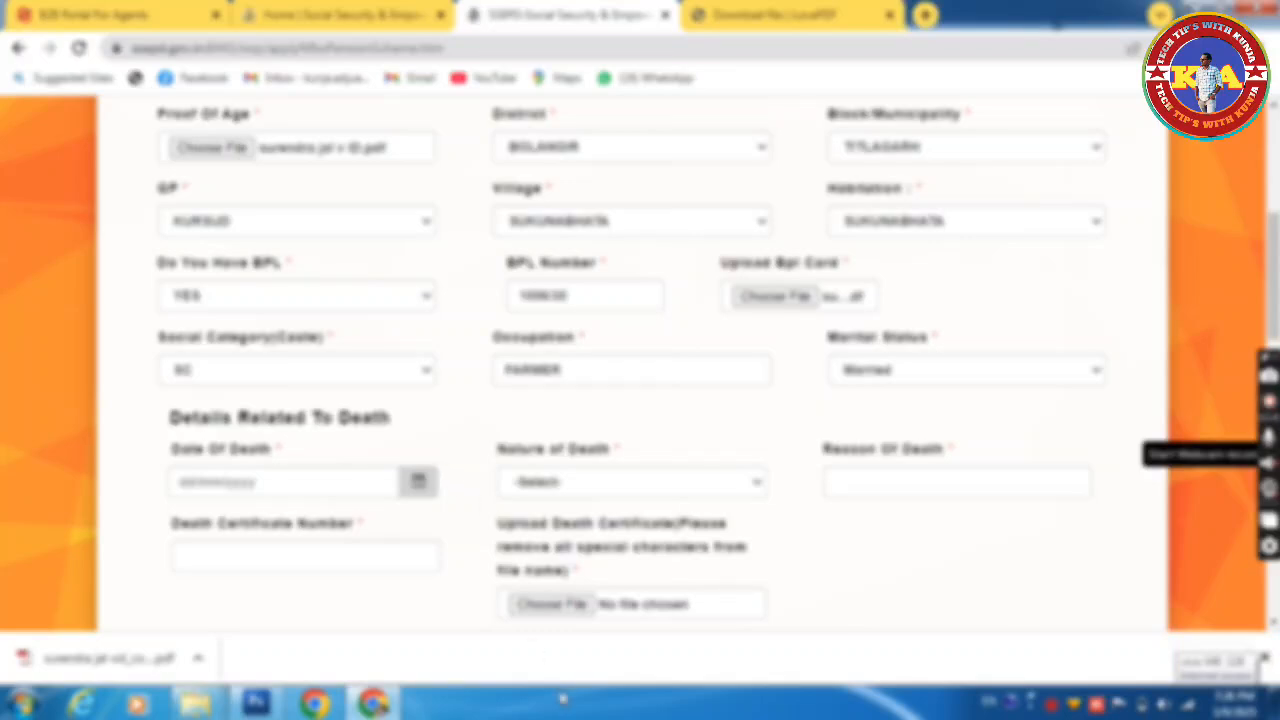
Step: Pick 28 April 2023 in the Date of Death calendar
{"action": "left_click", "coordinate": [418, 482]}
{"action": "left_click", "coordinate": [292, 273]}
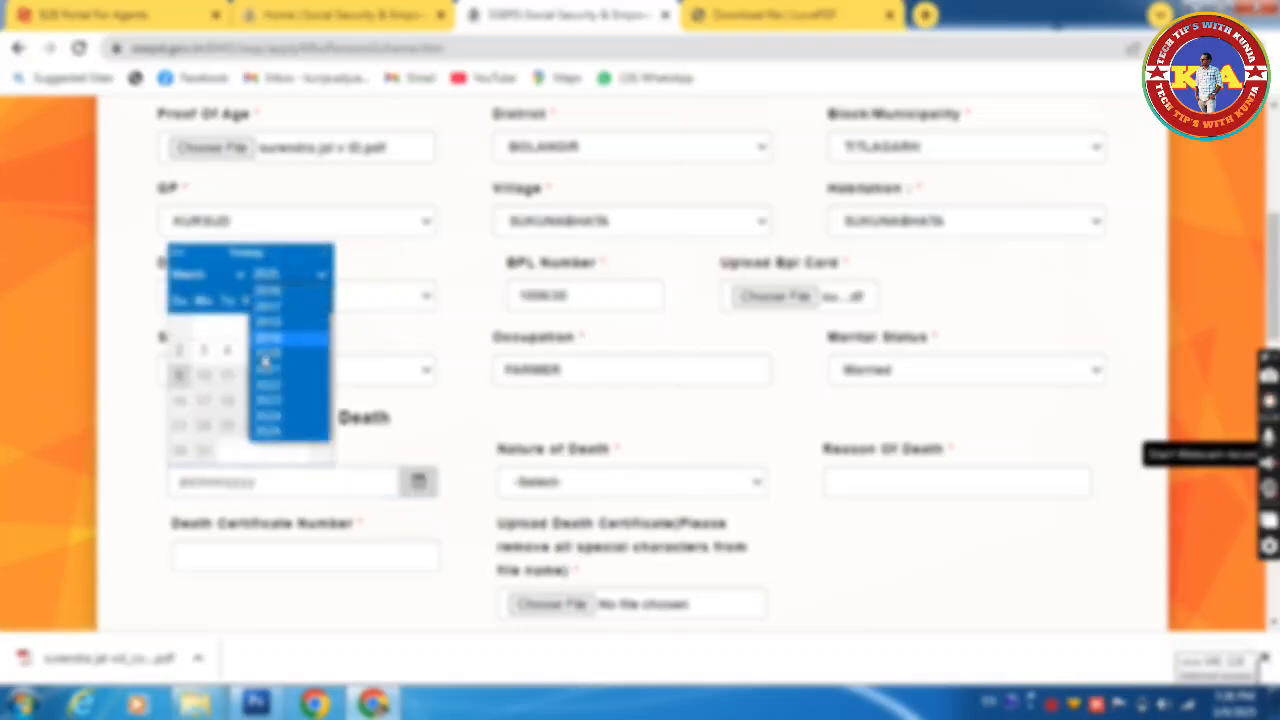
{"action": "left_click", "coordinate": [273, 396]}
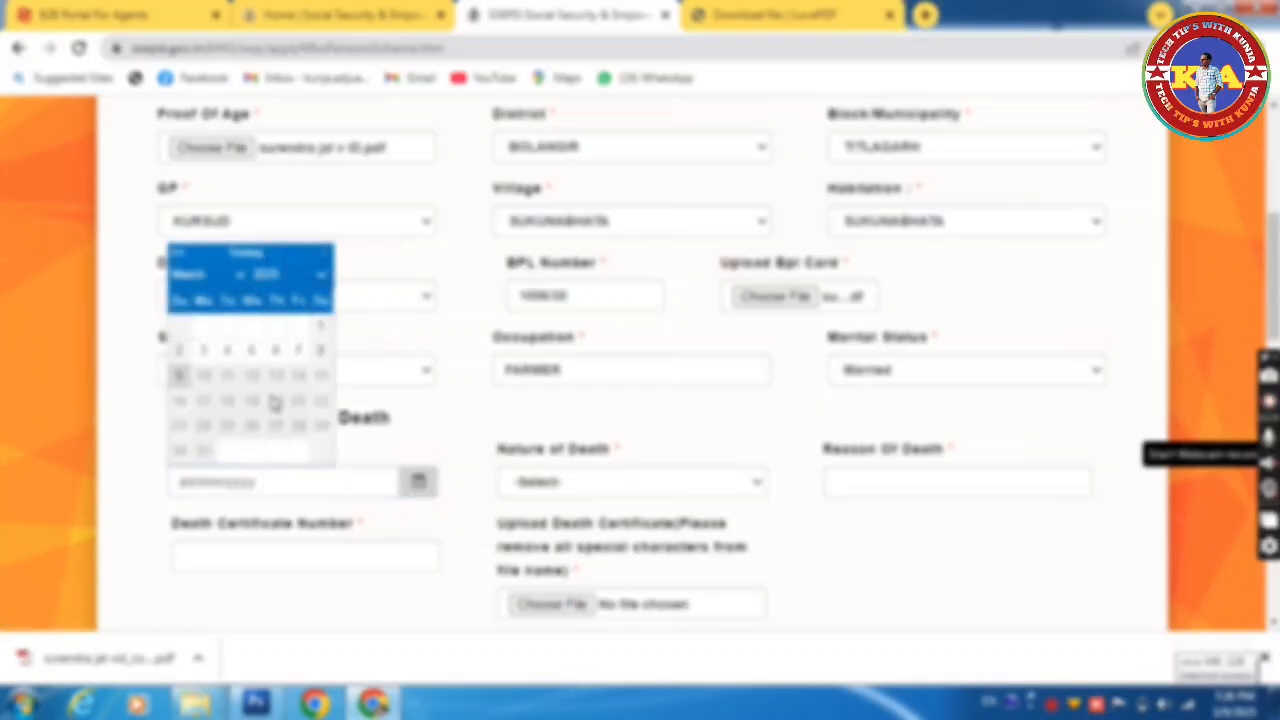
{"action": "left_click", "coordinate": [226, 275]}
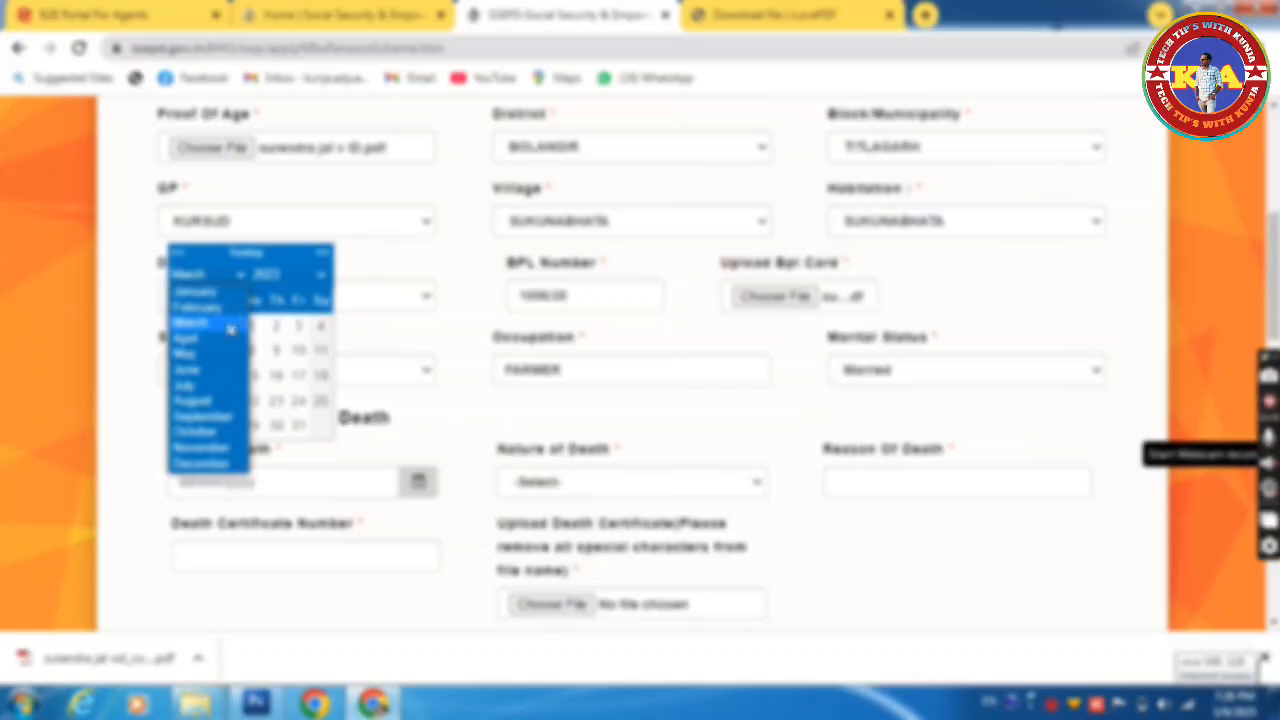
{"action": "left_click", "coordinate": [205, 342]}
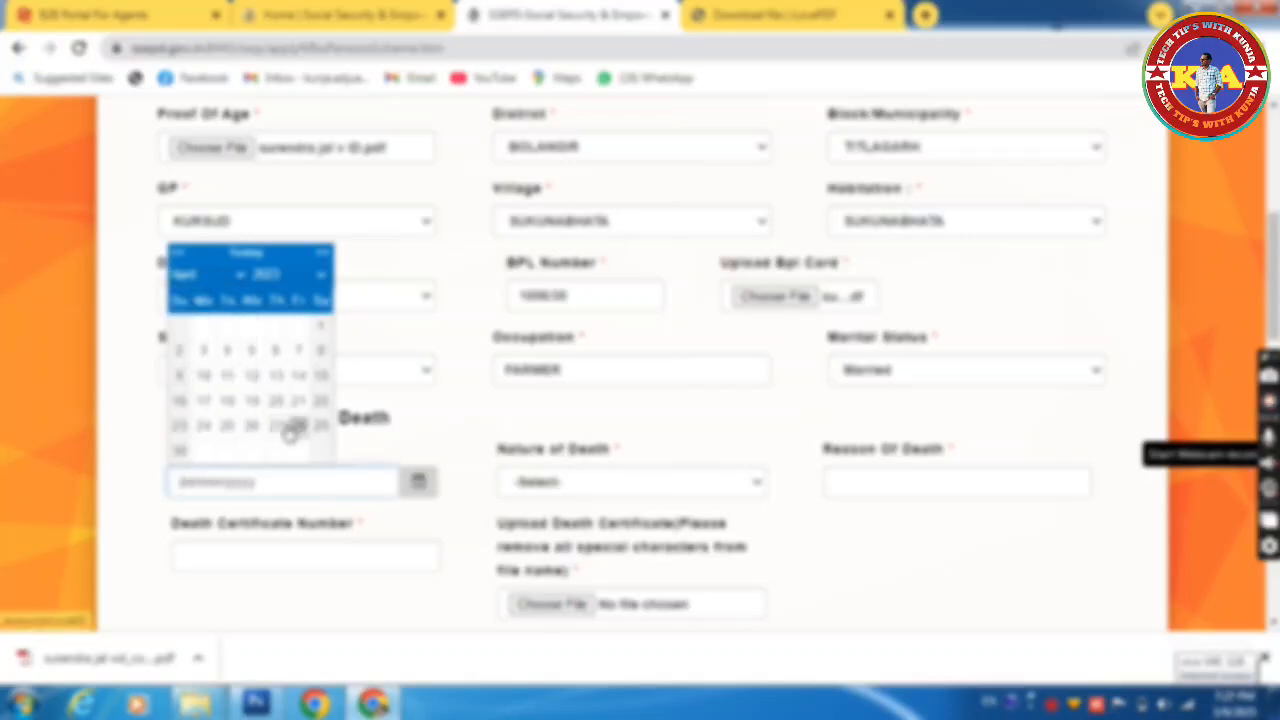
{"action": "left_click", "coordinate": [296, 424]}
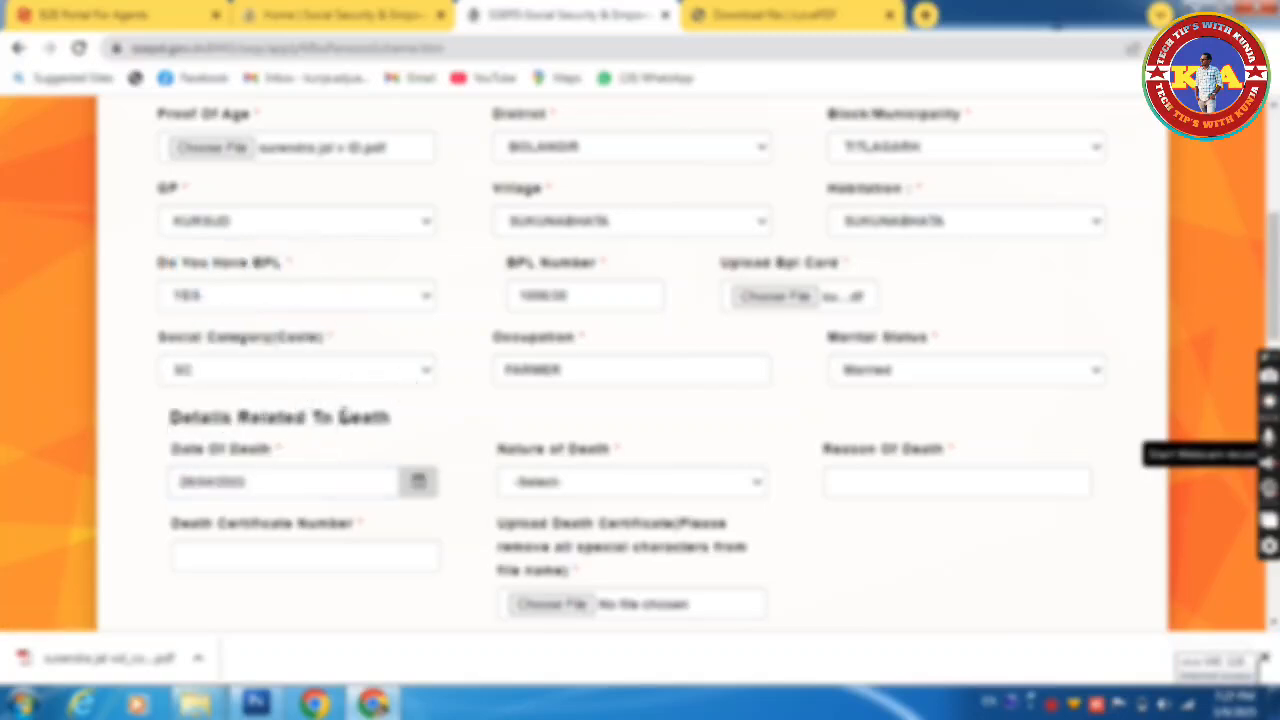
Step: Set Nature of Death to Natural and enter HEALTH PROBLEM as the reason
{"action": "left_click", "coordinate": [620, 486]}
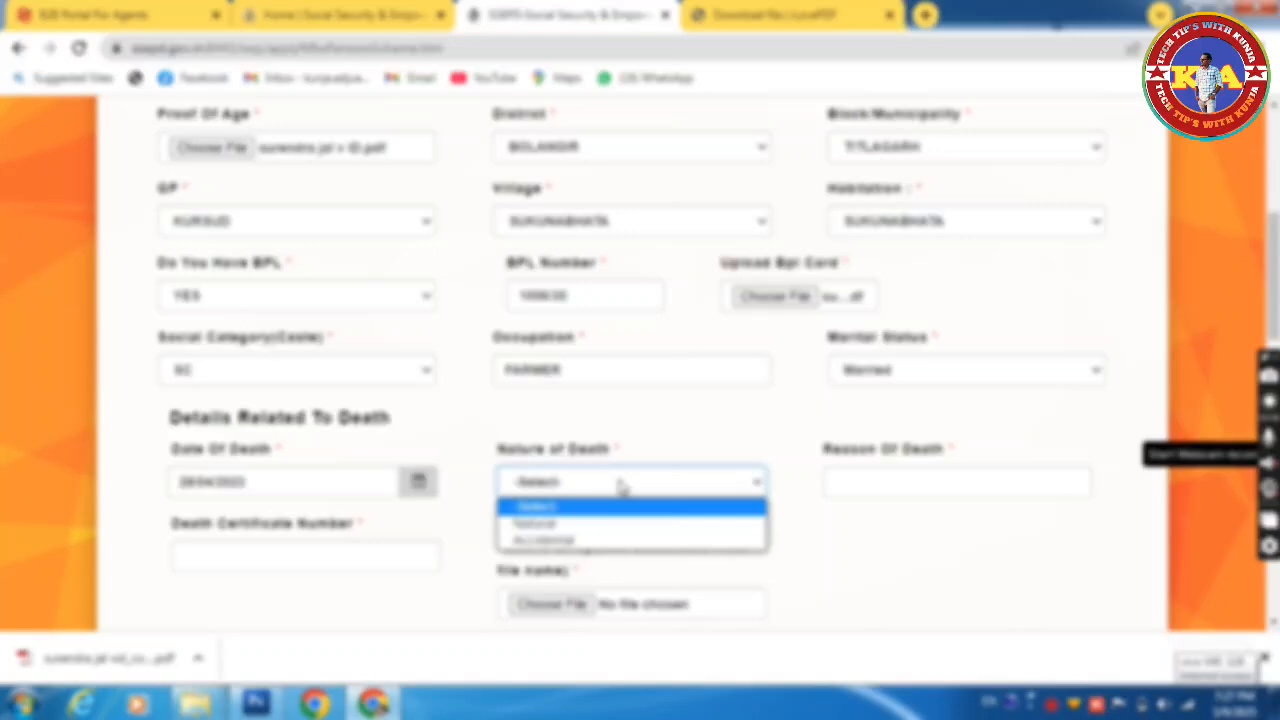
{"action": "left_click", "coordinate": [574, 525]}
{"action": "left_click", "coordinate": [893, 474]}
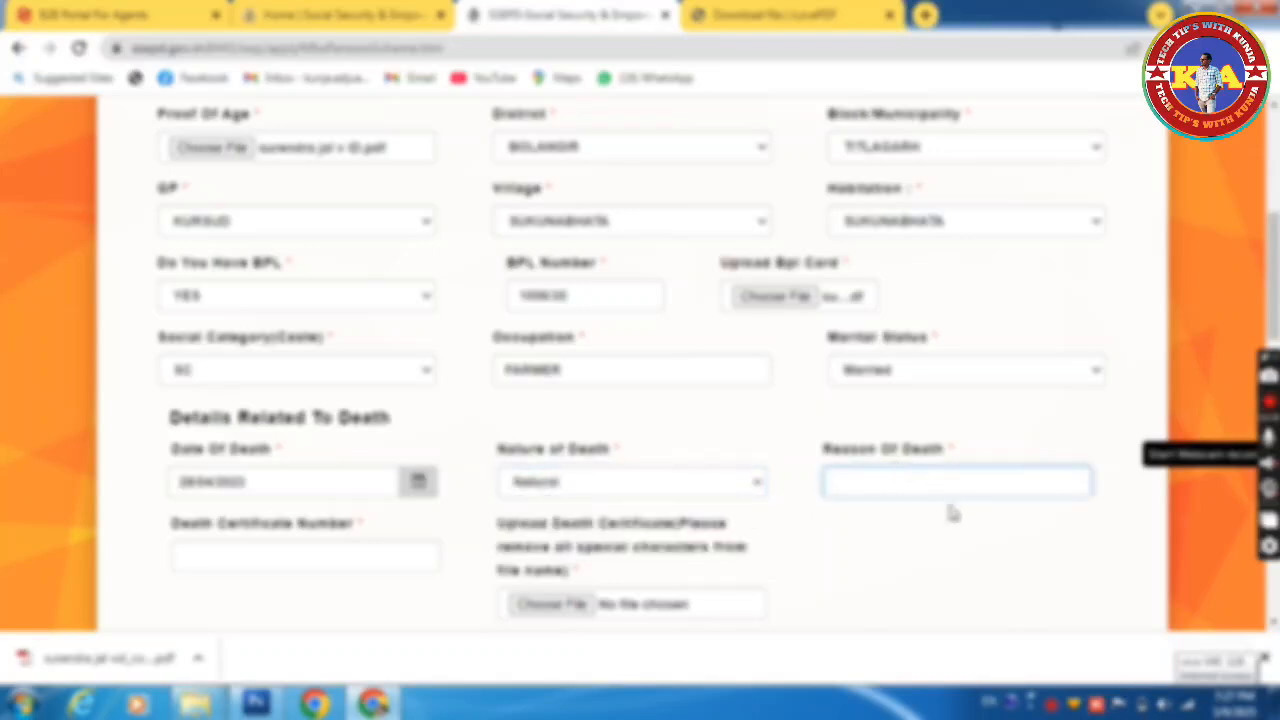
{"action": "type", "text": "He"}
{"action": "type", "text": "ALTHC"}
{"action": "type", "text": "P"}
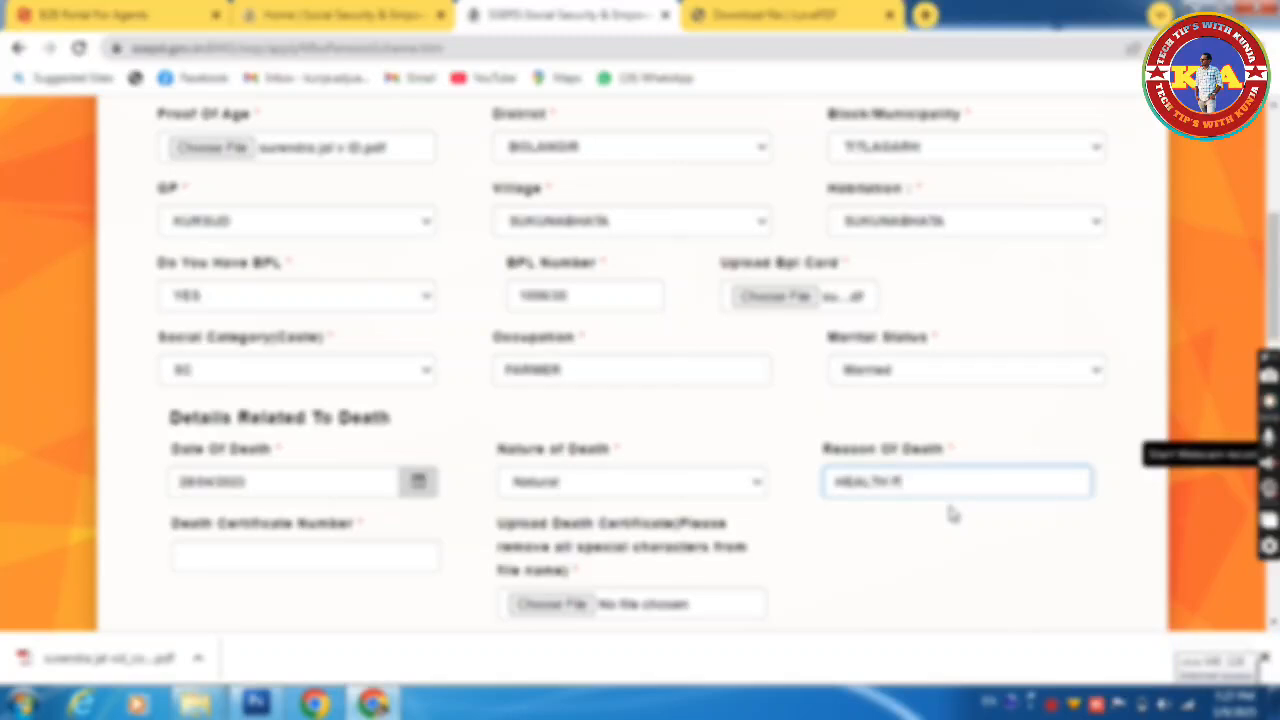
{"action": "type", "text": "ROBLEM"}
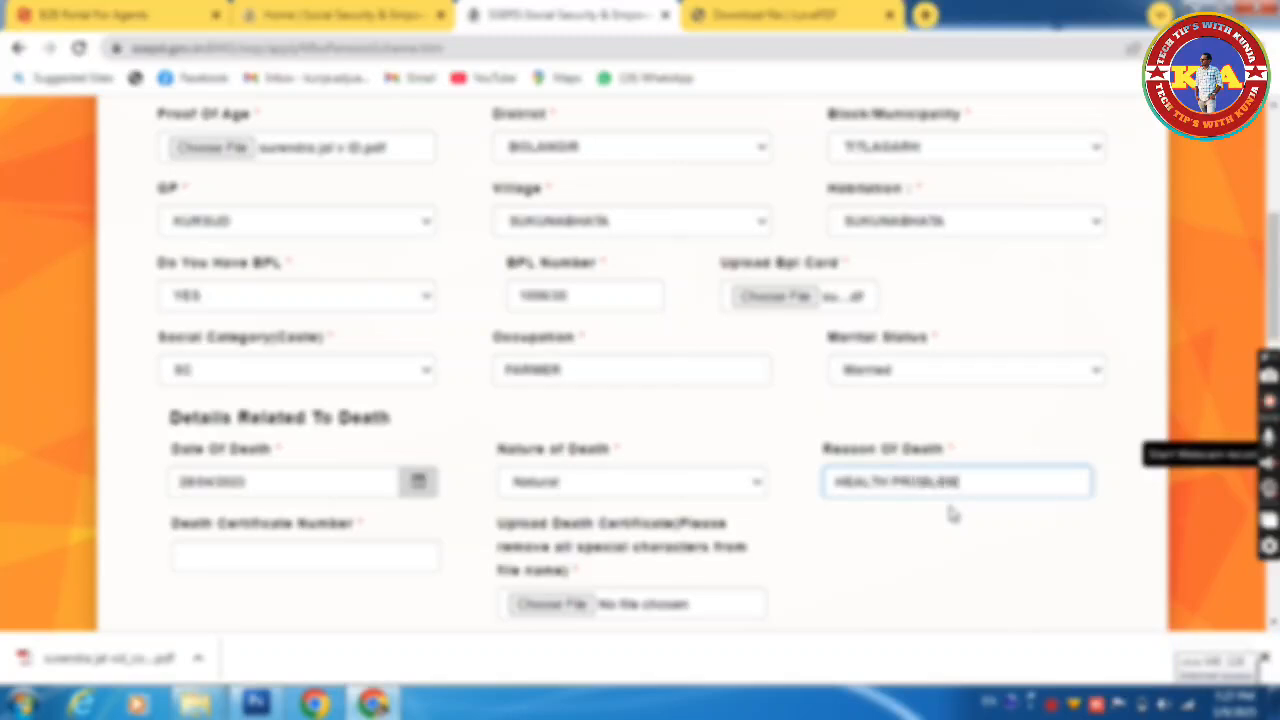
{"action": "left_click", "coordinate": [406, 560]}
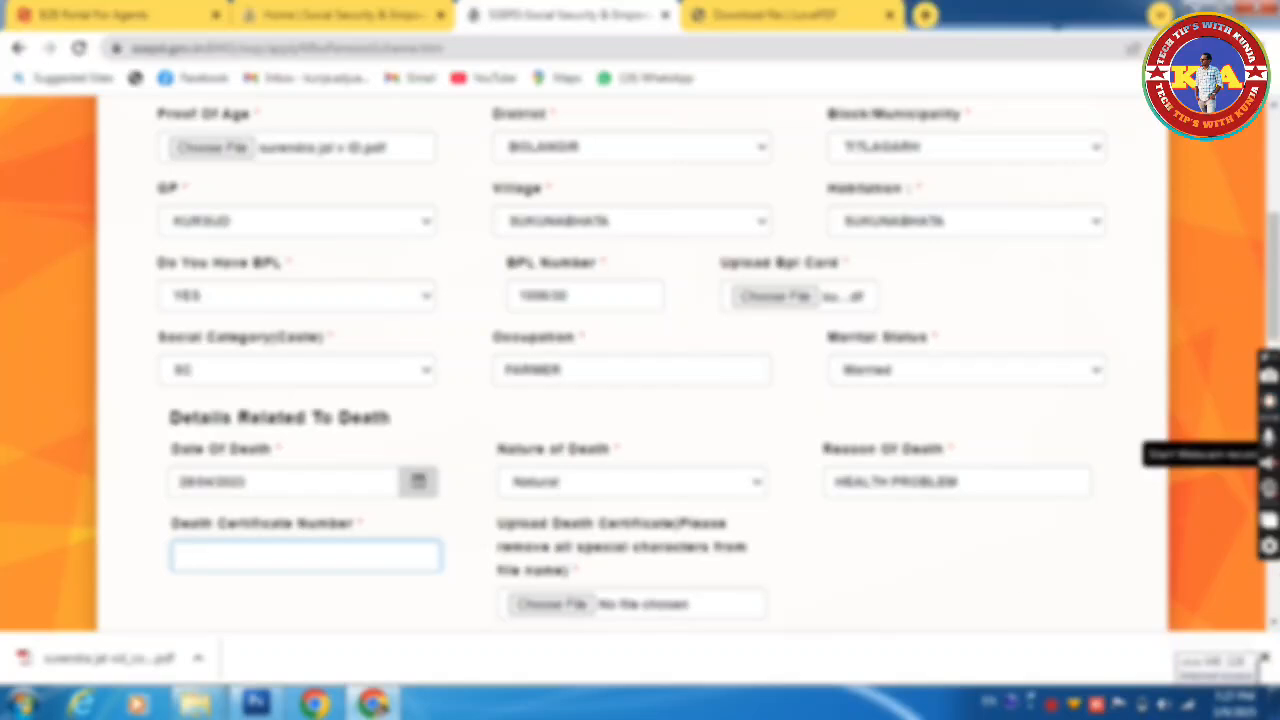
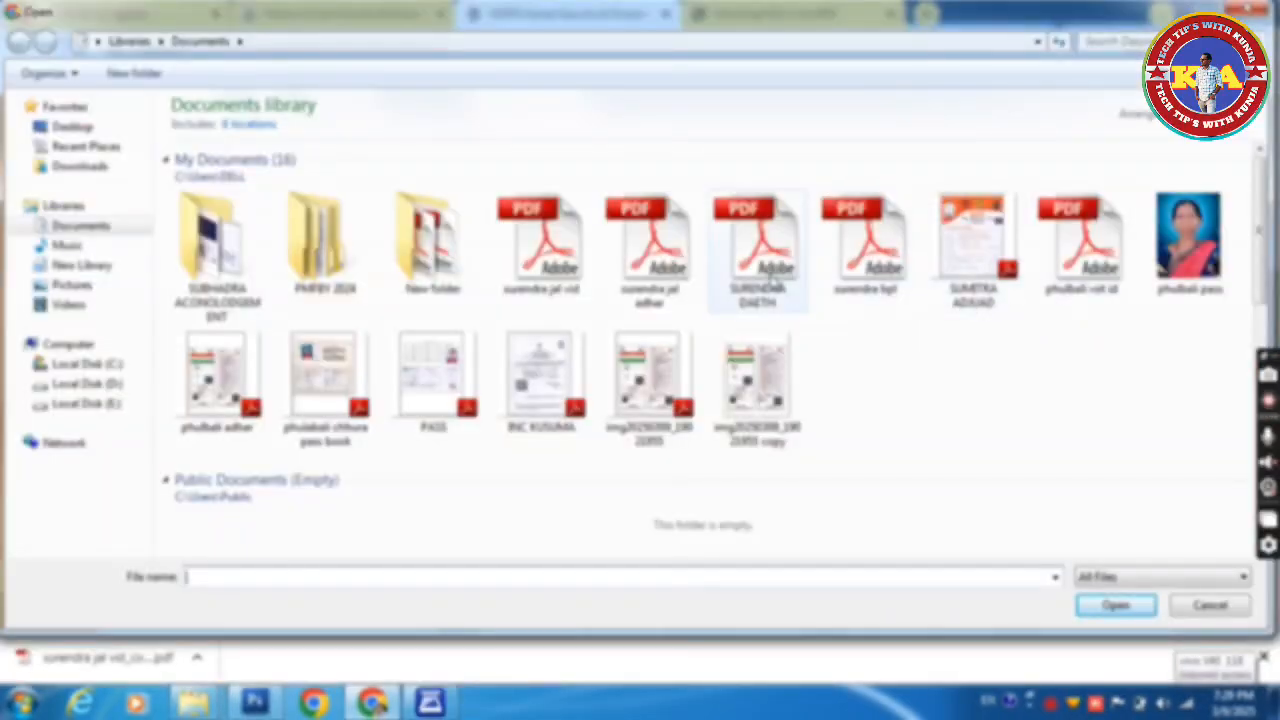
Step: Enter the death certificate number and attach the death certificate PDF
{"action": "double_click", "coordinate": [760, 255]}
{"action": "scroll", "coordinate": [772, 283], "scroll_direction": "down", "scroll_amount": 3}
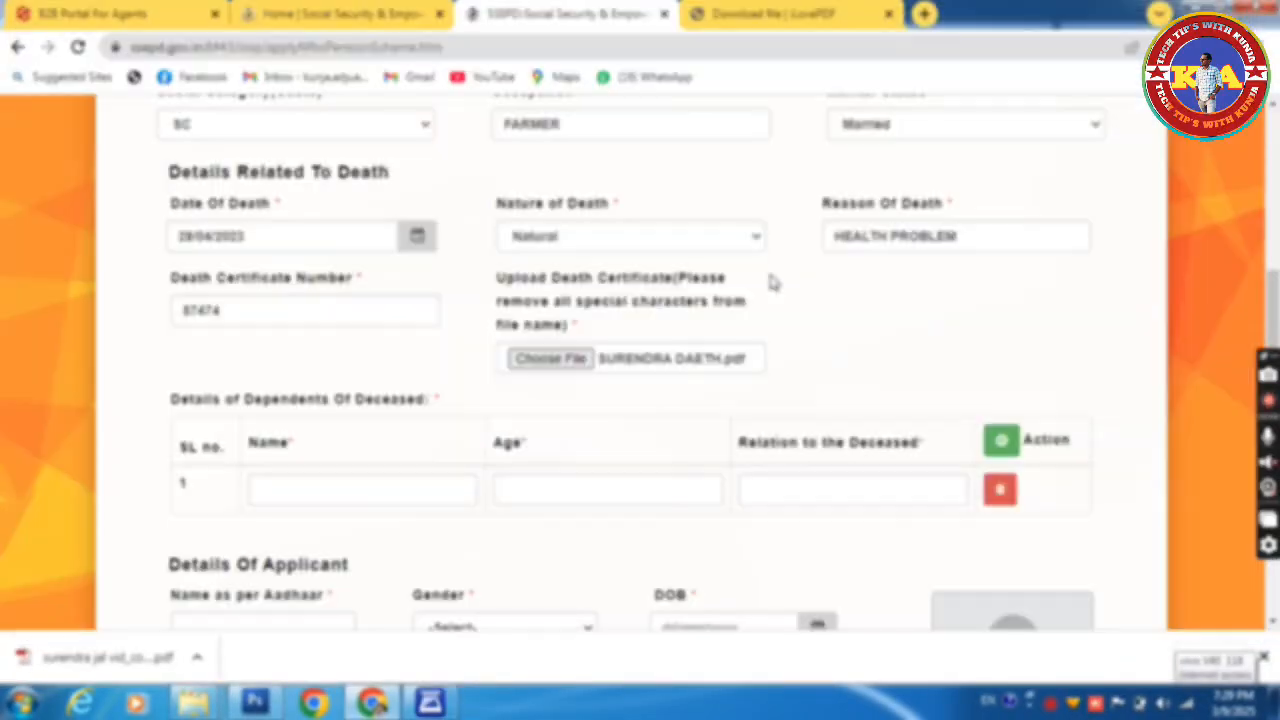
{"action": "left_click", "coordinate": [313, 488]}
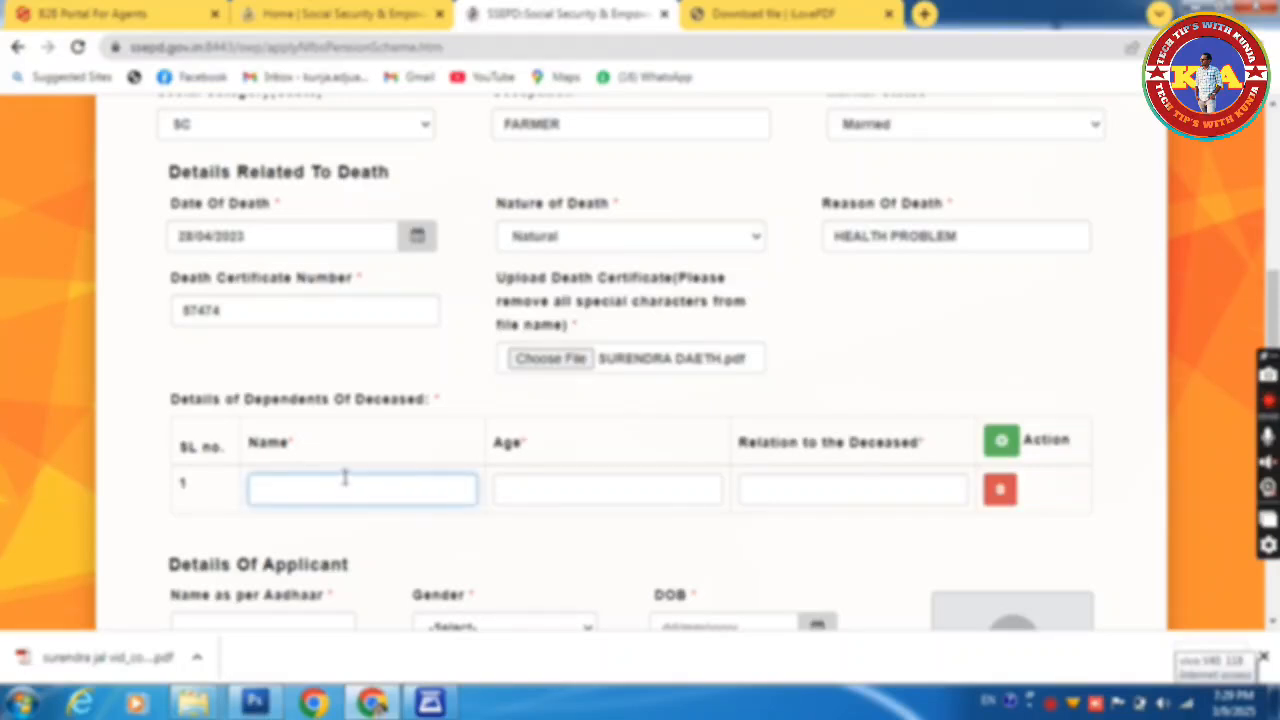
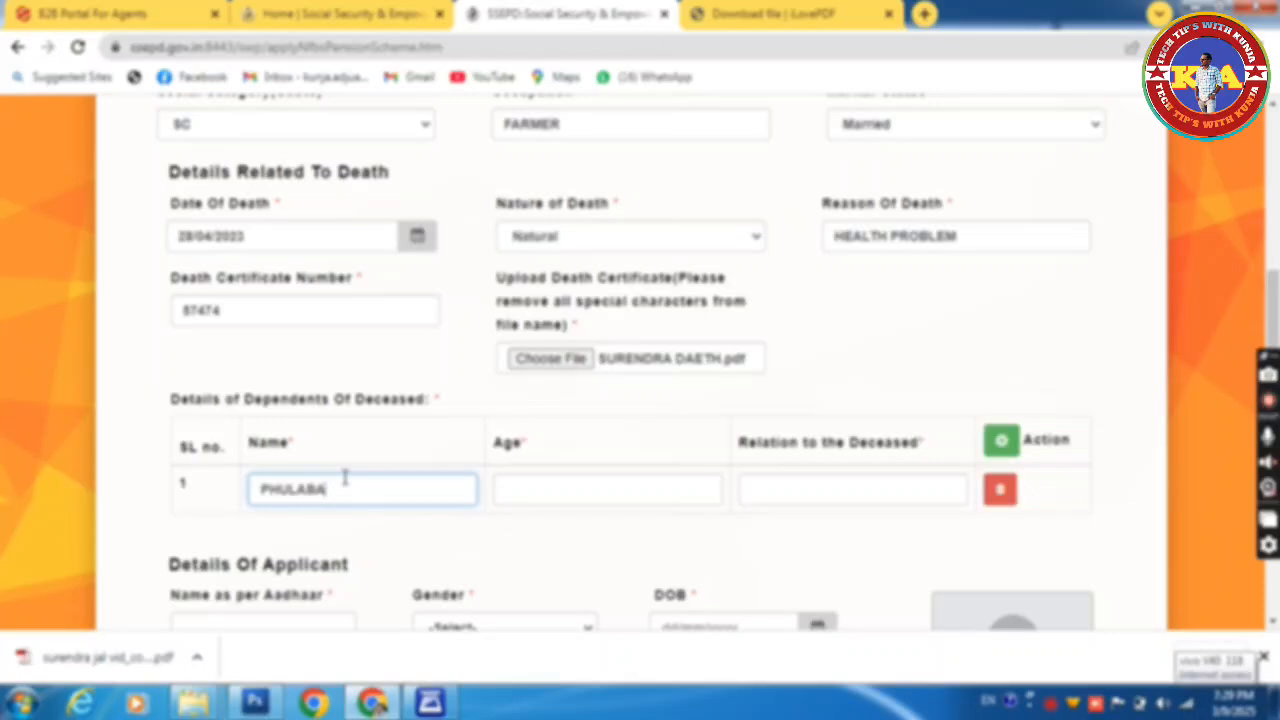
Step: Add the deceased's wife as a dependent with her name, age 47 and relation WIFE
{"action": "key", "text": "Tab"}
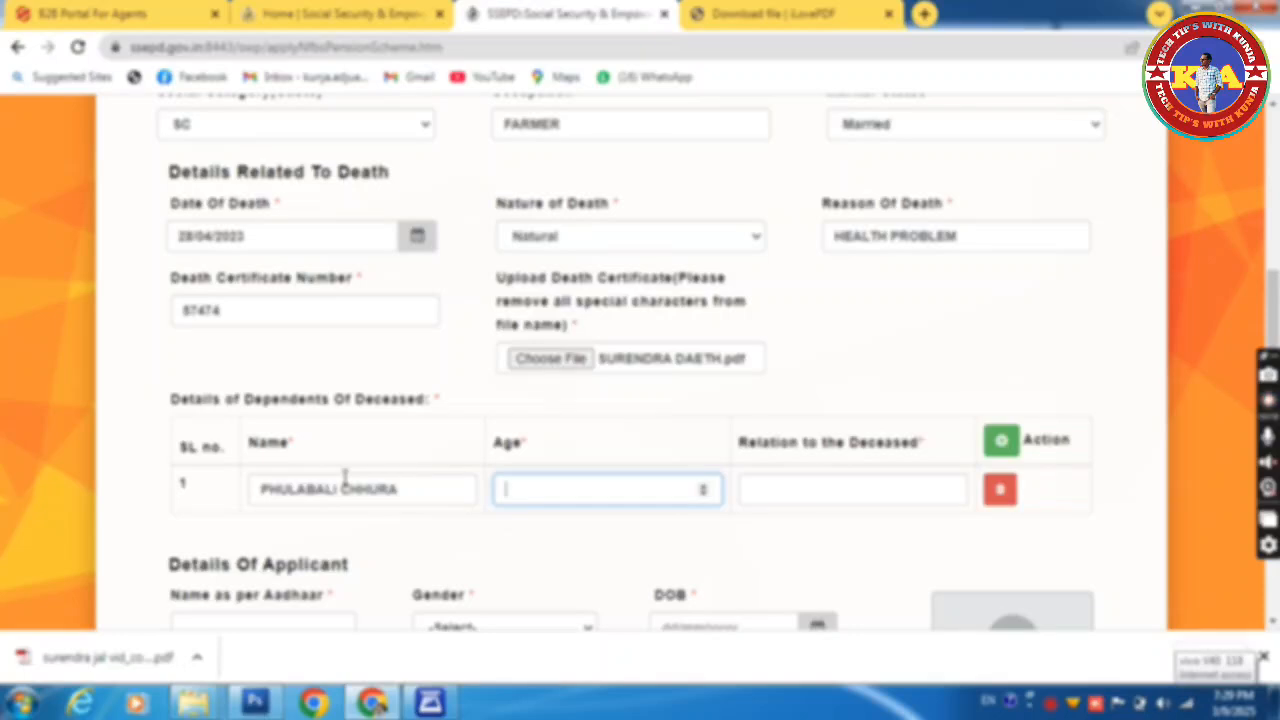
{"action": "type", "text": "7"}
{"action": "key", "text": "BackSpace"}
{"action": "type", "text": "47"}
{"action": "left_click", "coordinate": [791, 488]}
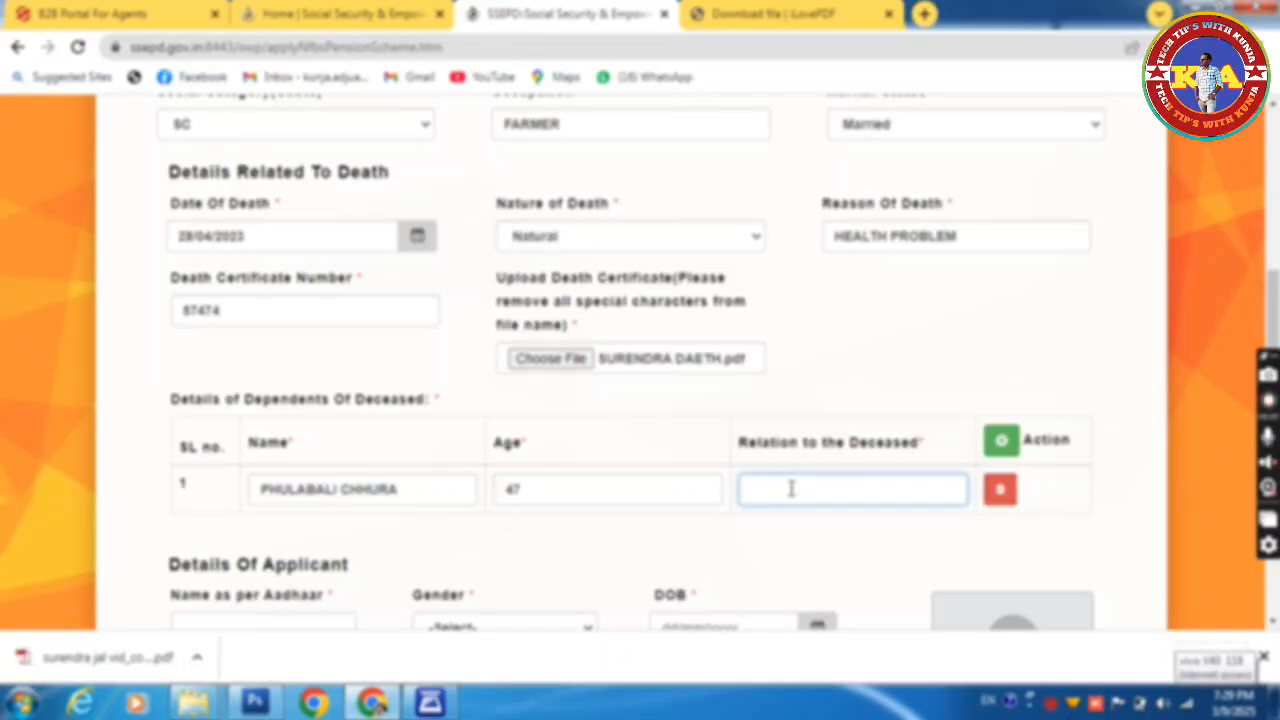
{"action": "type", "text": "WIFE"}
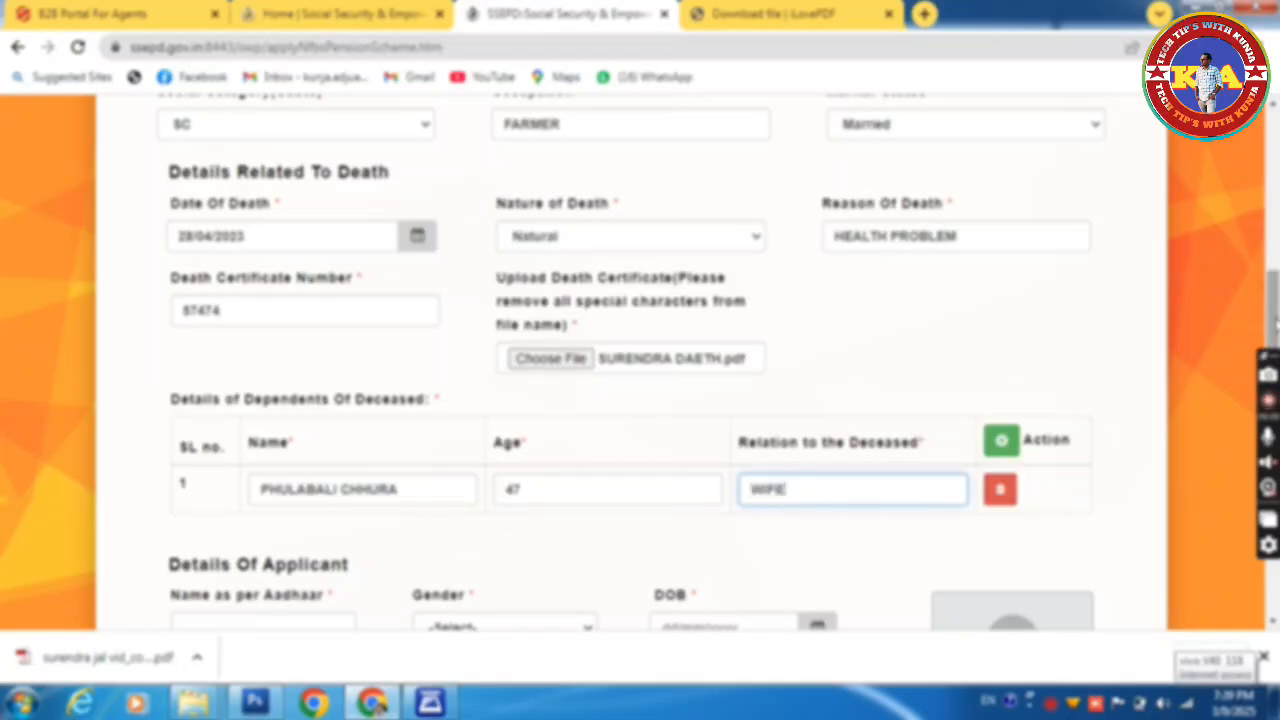
{"action": "scroll", "coordinate": [640, 360], "scroll_direction": "down", "scroll_amount": 2}
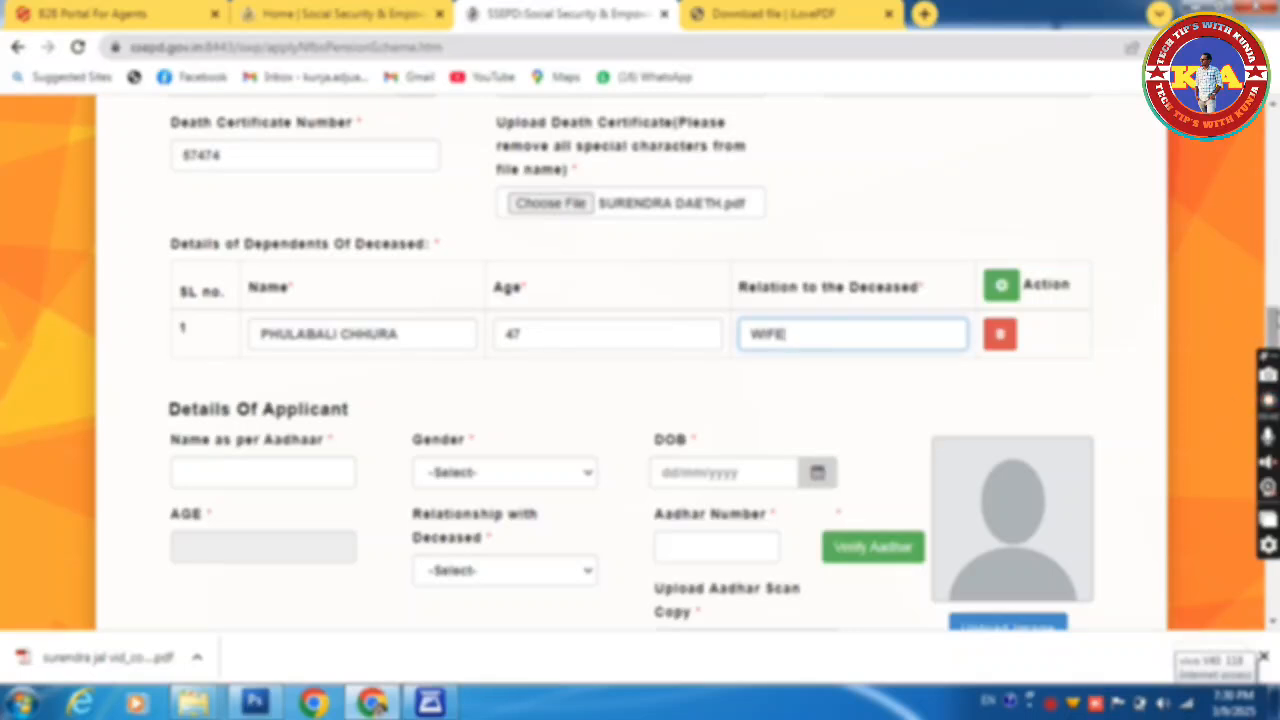
{"action": "scroll", "coordinate": [560, 254], "scroll_direction": "down", "scroll_amount": 3}
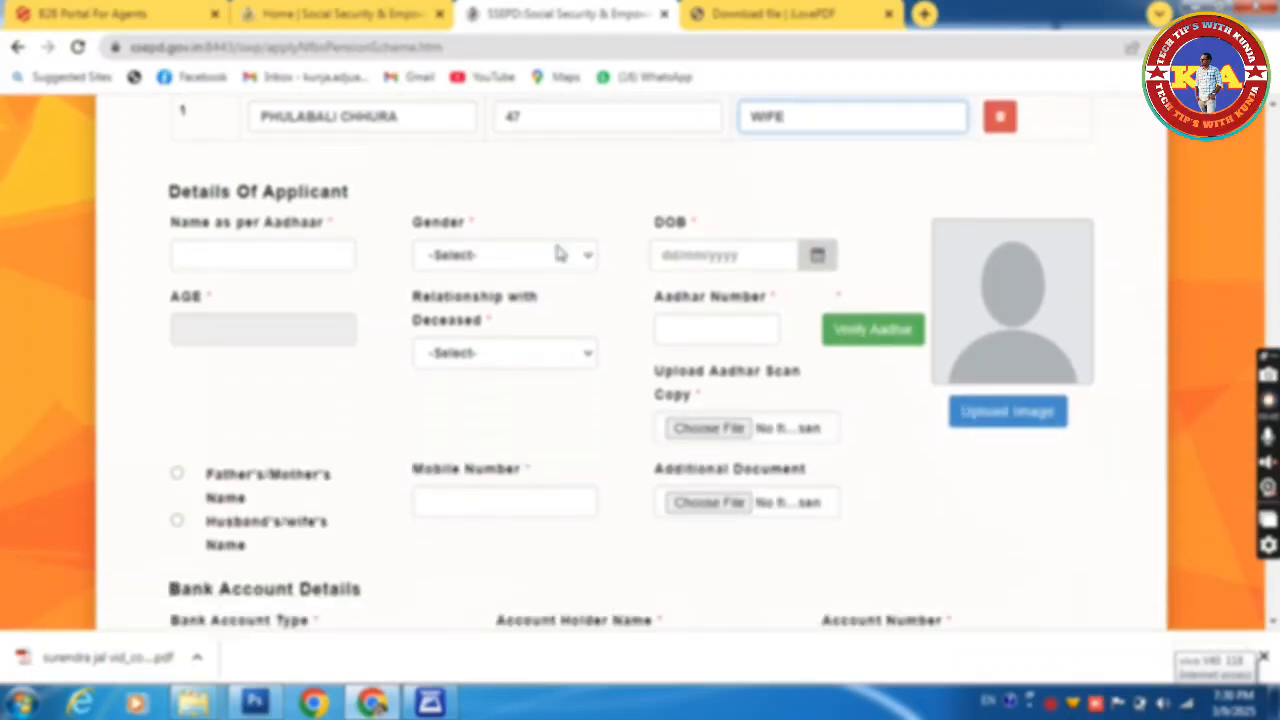
Step: Enter the applicant's full name as per Aadhaar and set her gender to Female
{"action": "left_click", "coordinate": [305, 255]}
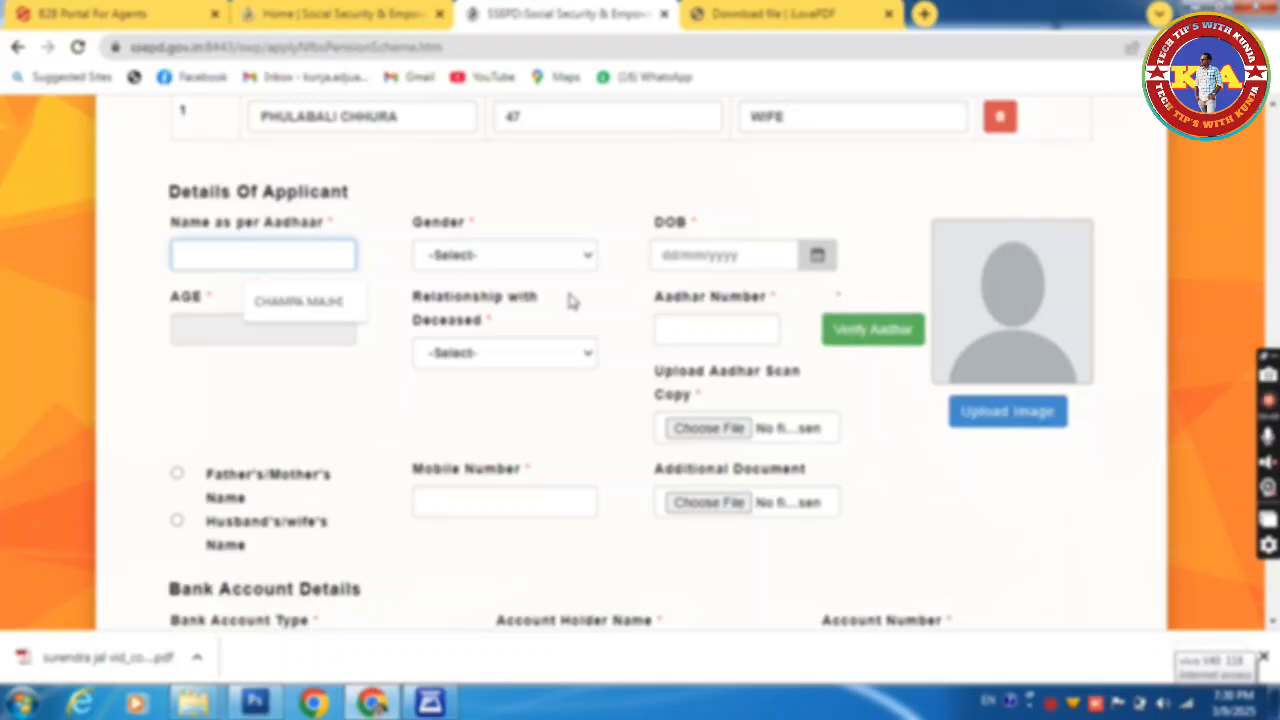
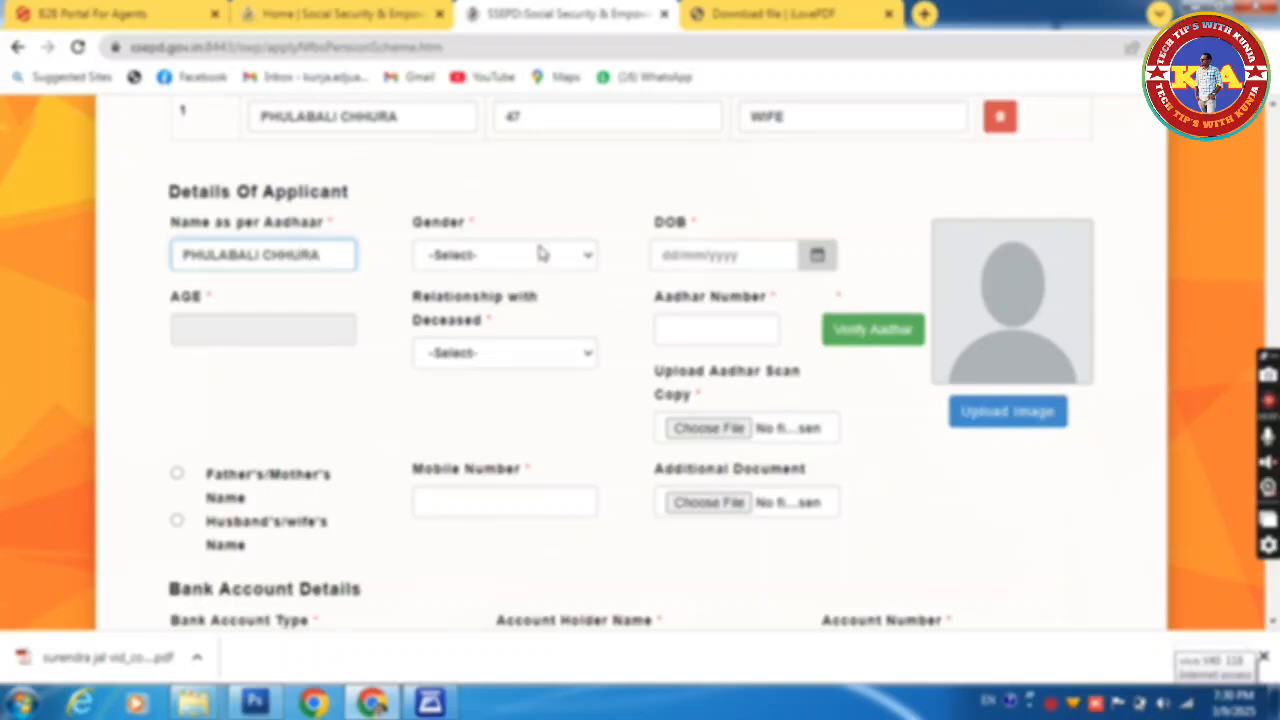
{"action": "left_click", "coordinate": [540, 254]}
{"action": "left_click", "coordinate": [490, 314]}
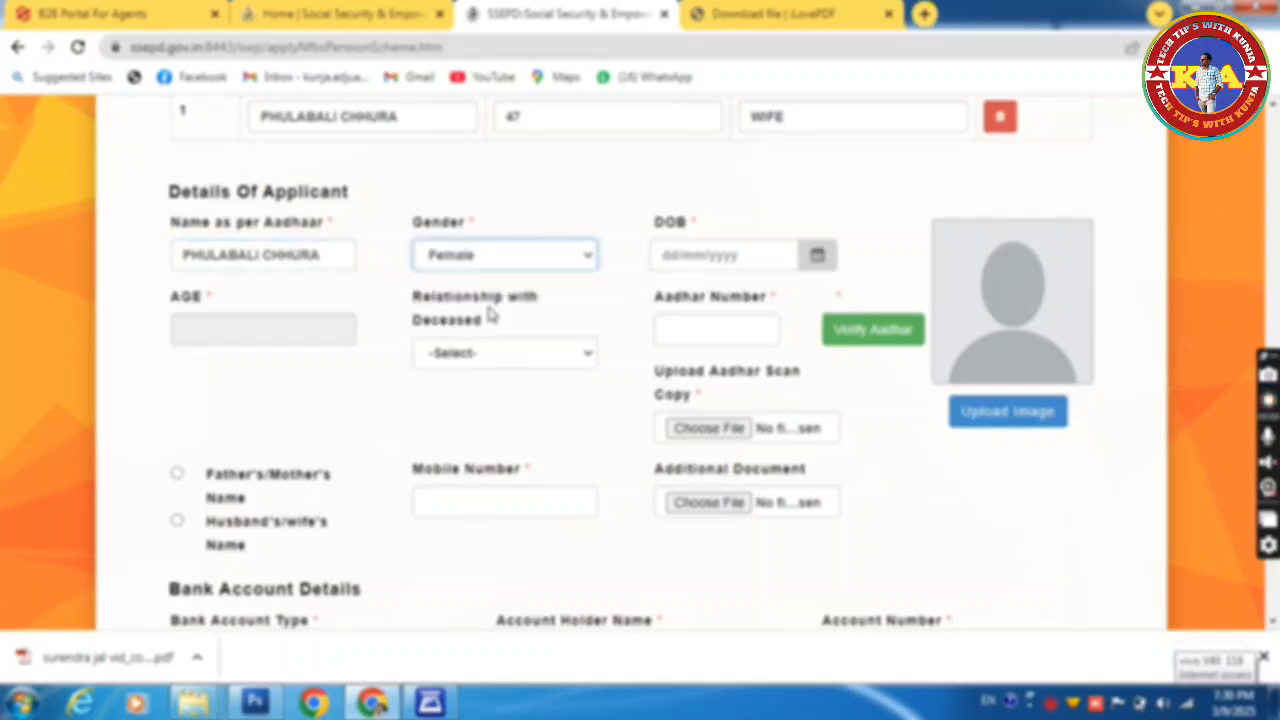
{"action": "left_click", "coordinate": [817, 256]}
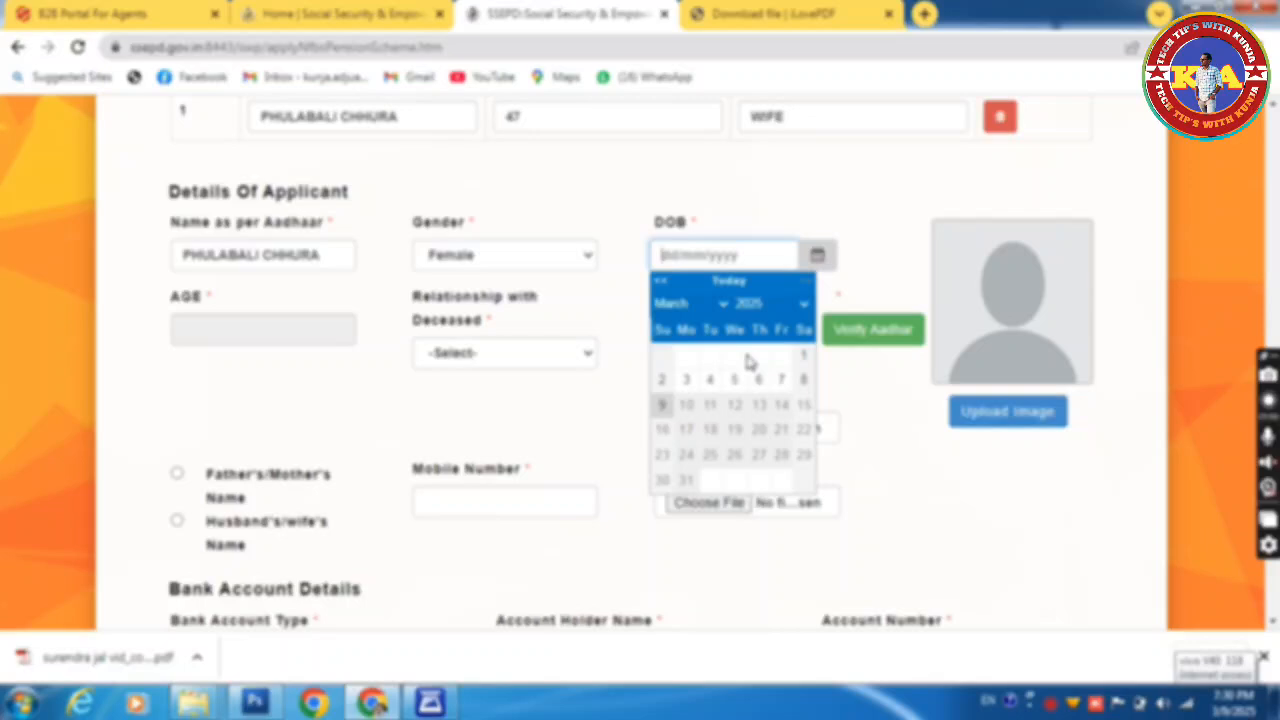
{"action": "left_click", "coordinate": [756, 305]}
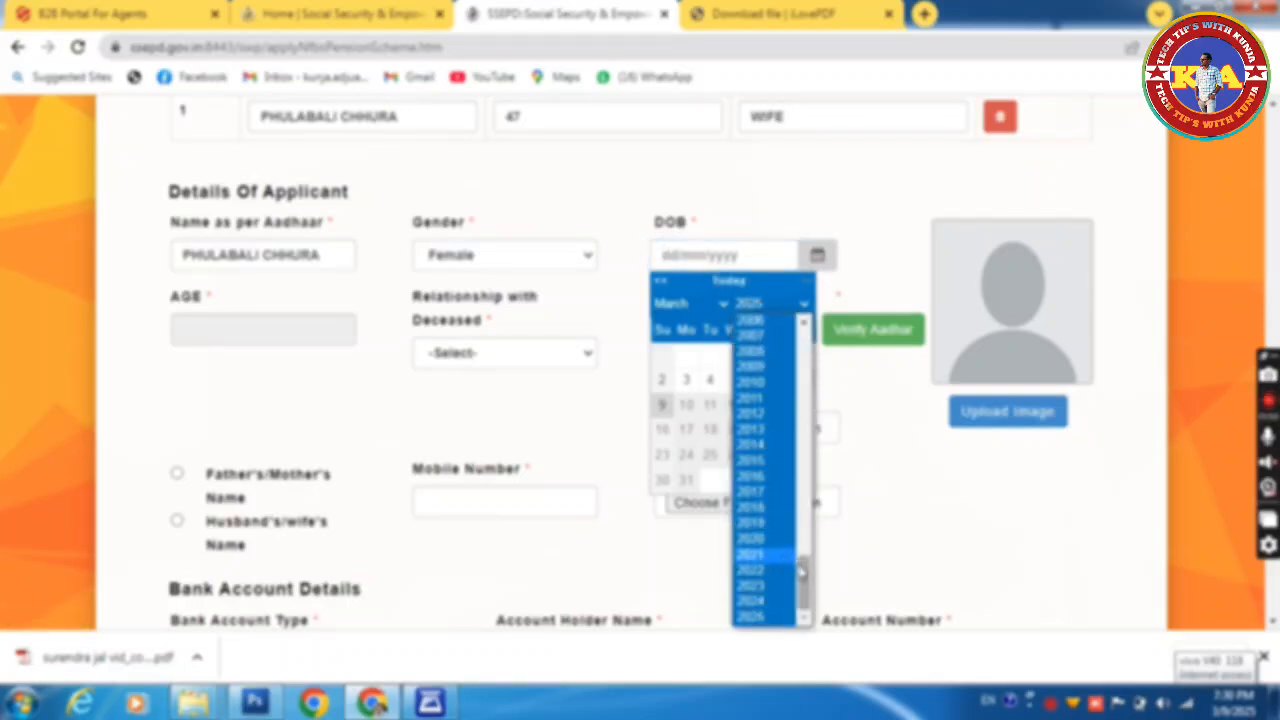
{"action": "left_click_drag", "start_coordinate": [808, 583], "coordinate": [814, 491]}
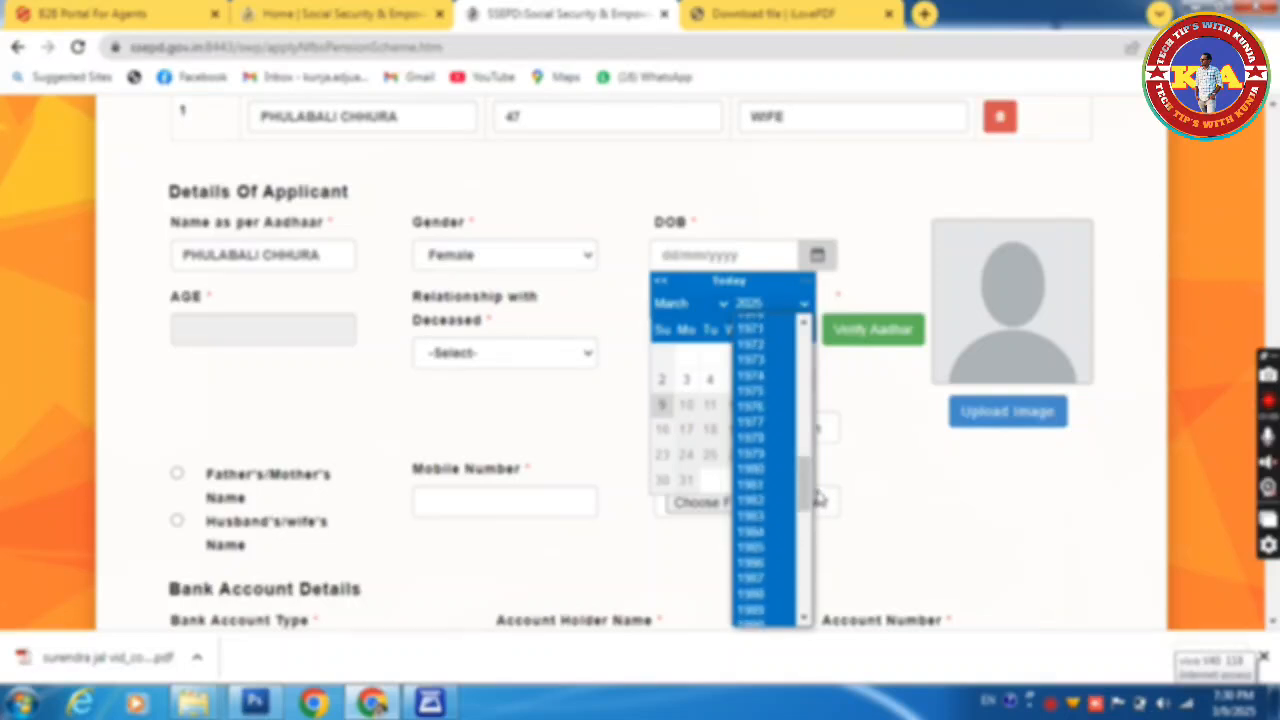
{"action": "left_click", "coordinate": [762, 440]}
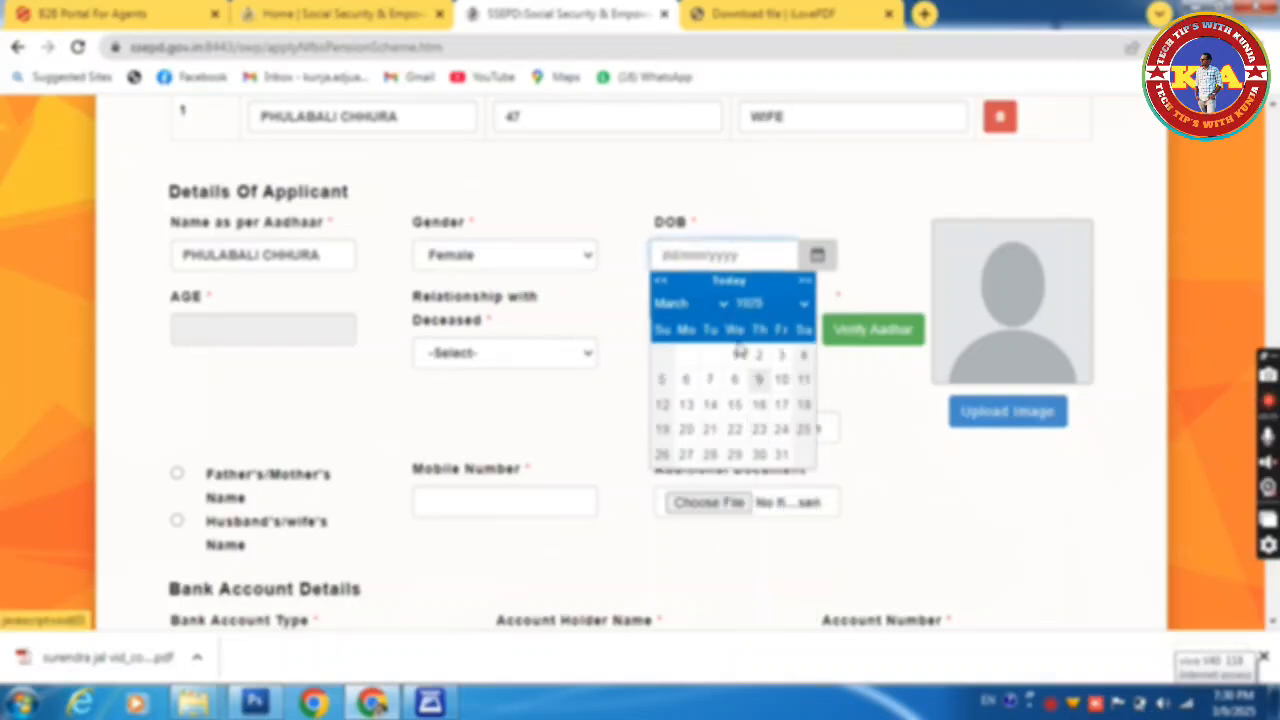
{"action": "left_click", "coordinate": [690, 303]}
{"action": "left_click", "coordinate": [677, 376]}
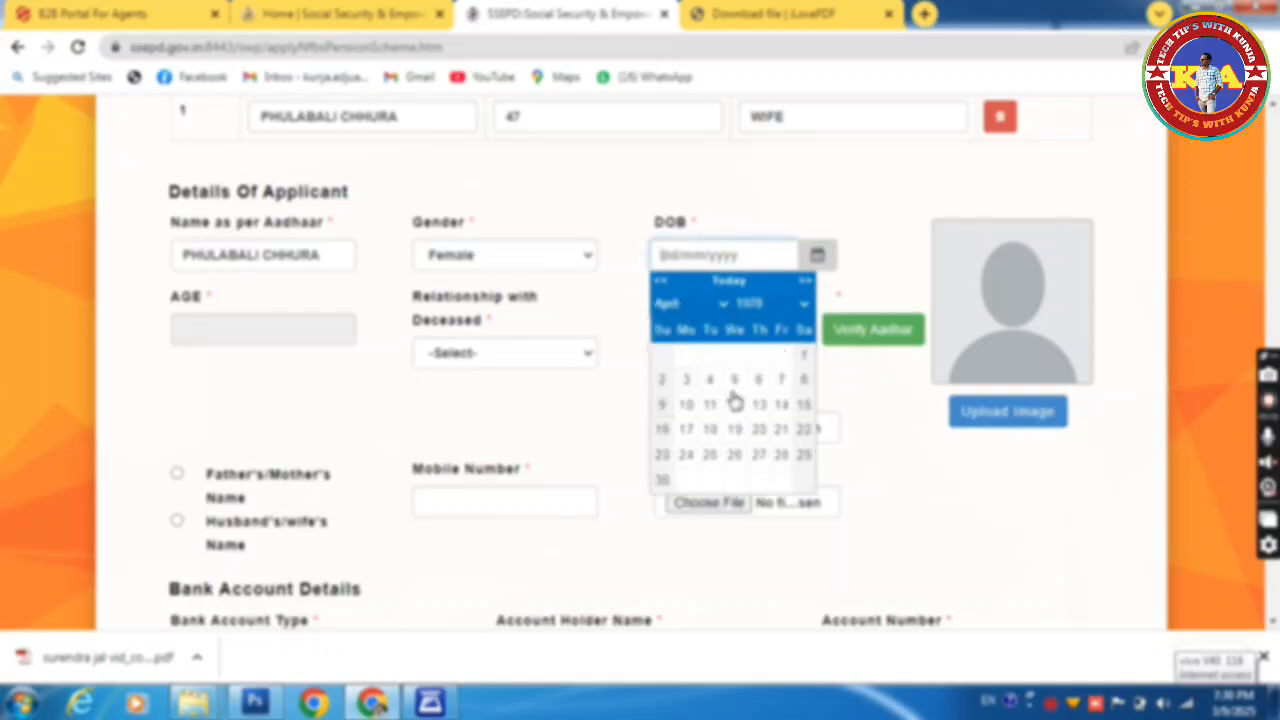
{"action": "left_click", "coordinate": [803, 430]}
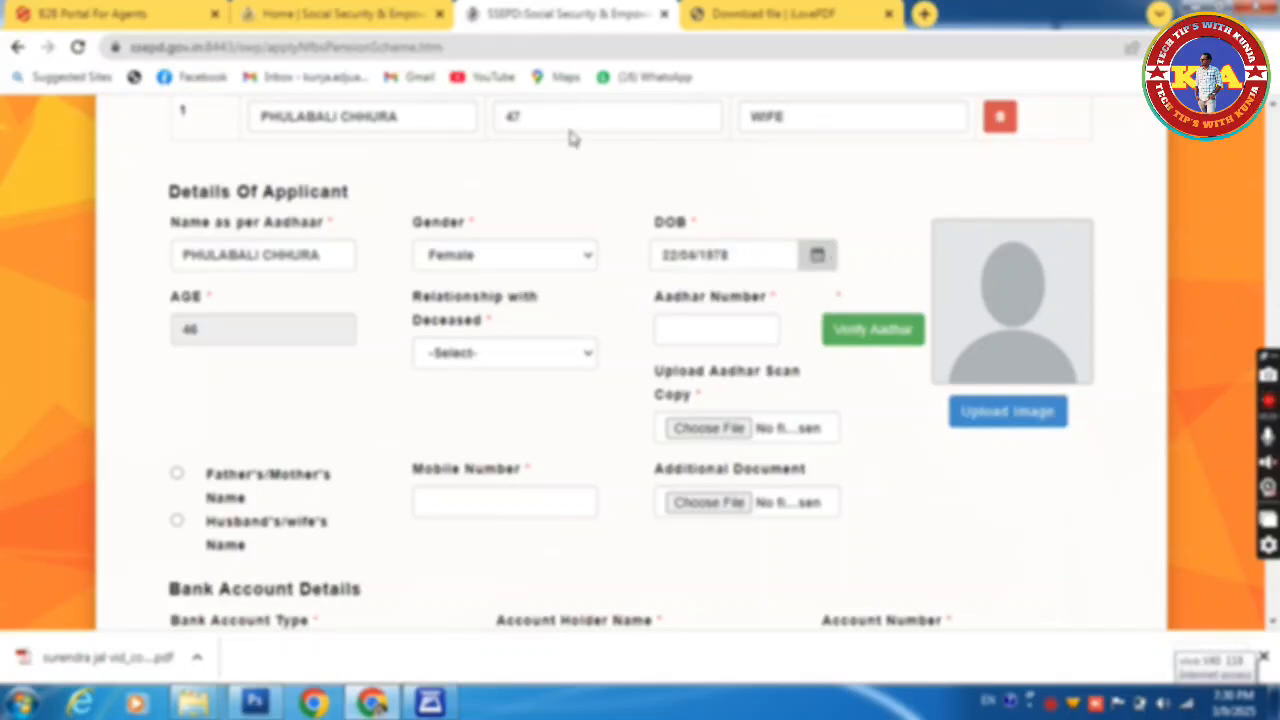
Step: Correct the dependent's age to 46 and set Relationship with Deceased to Spouse
{"action": "left_click", "coordinate": [541, 116]}
{"action": "key", "text": "BackSpace"}
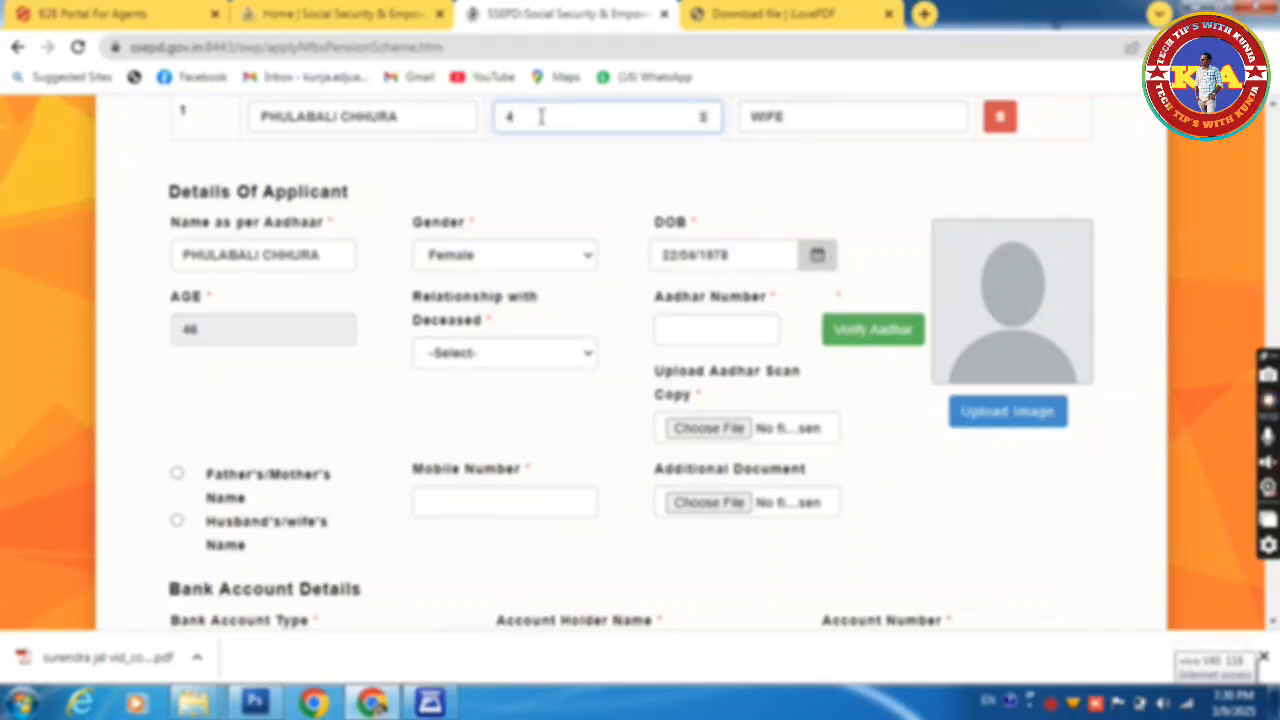
{"action": "type", "text": "6"}
{"action": "left_click", "coordinate": [510, 366]}
{"action": "left_click", "coordinate": [480, 408]}
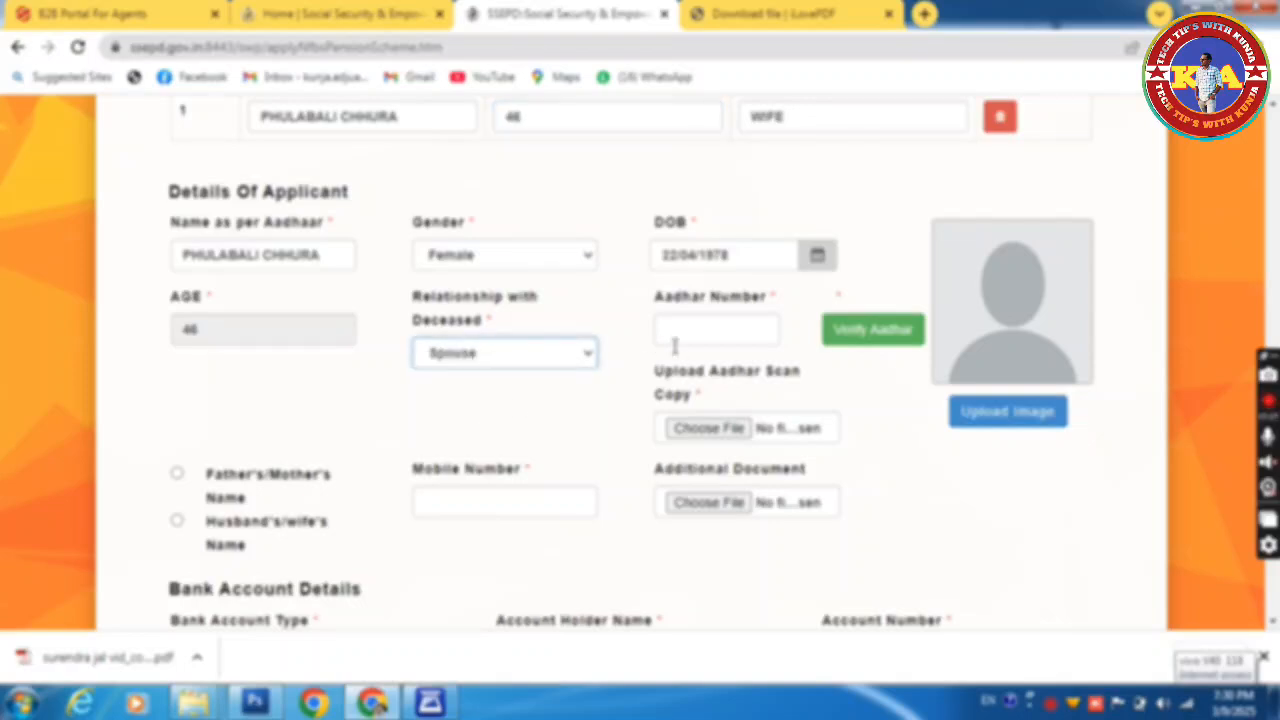
Step: Enter the applicant's Aadhaar number and submit it for verification
{"action": "left_click", "coordinate": [678, 332]}
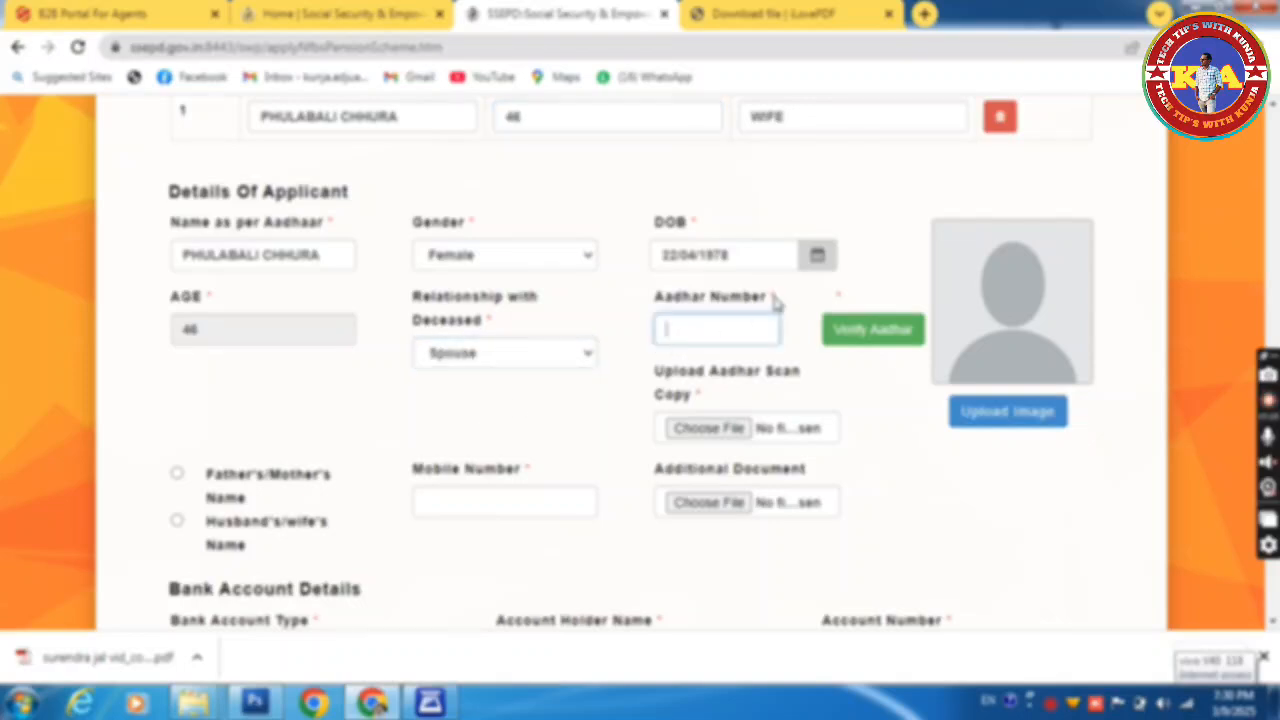
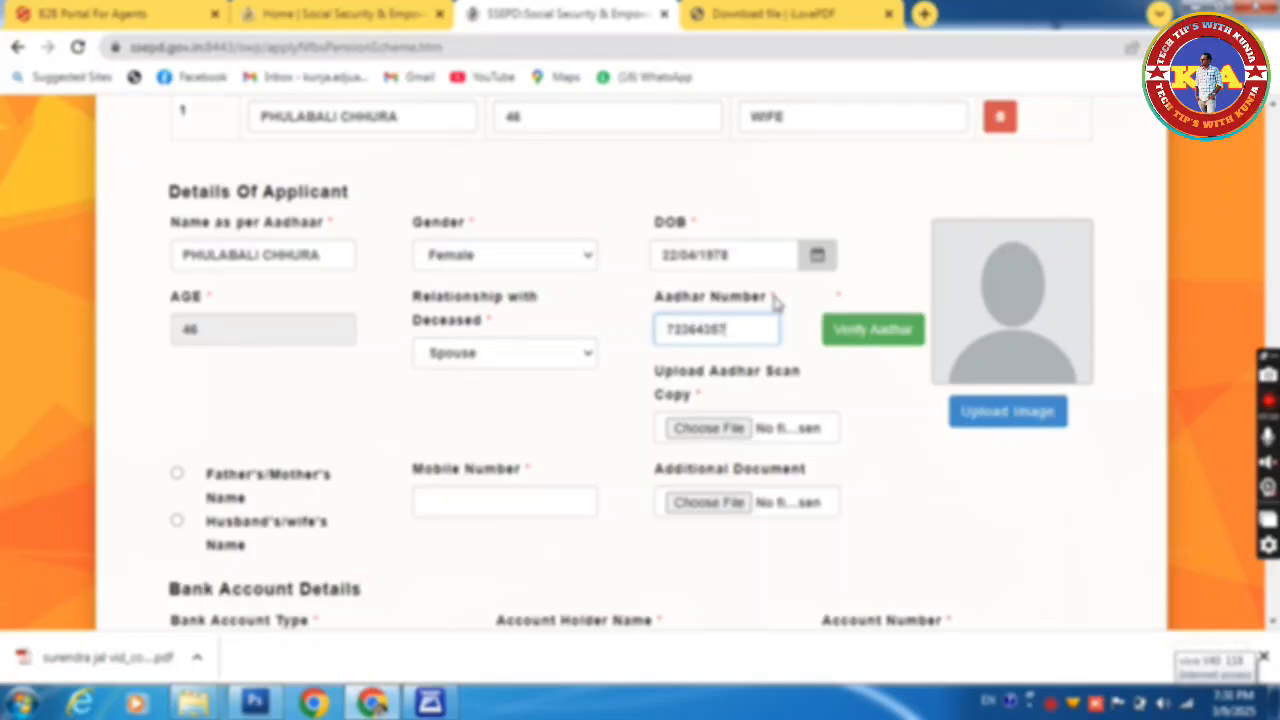
{"action": "left_click", "coordinate": [892, 341]}
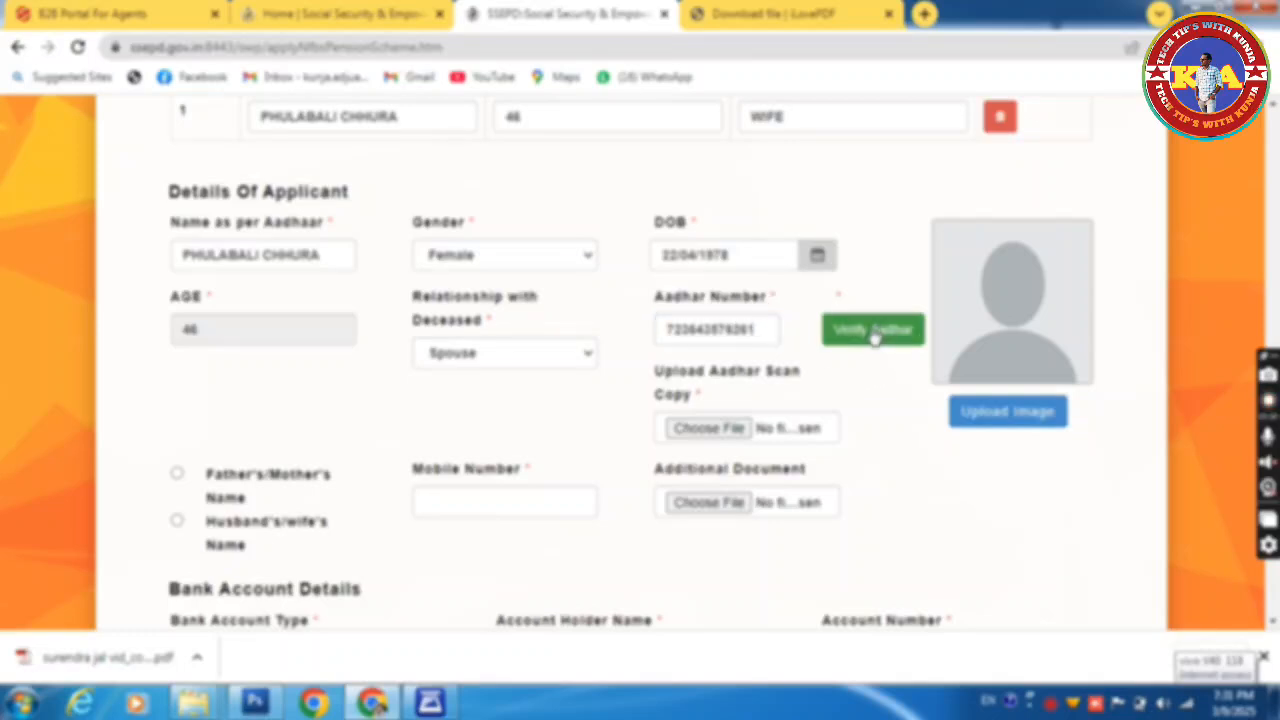
Step: Retry verification, dismiss the failure notice, and re-enter the applicant's name as per Aadhaar
{"action": "left_click", "coordinate": [874, 338]}
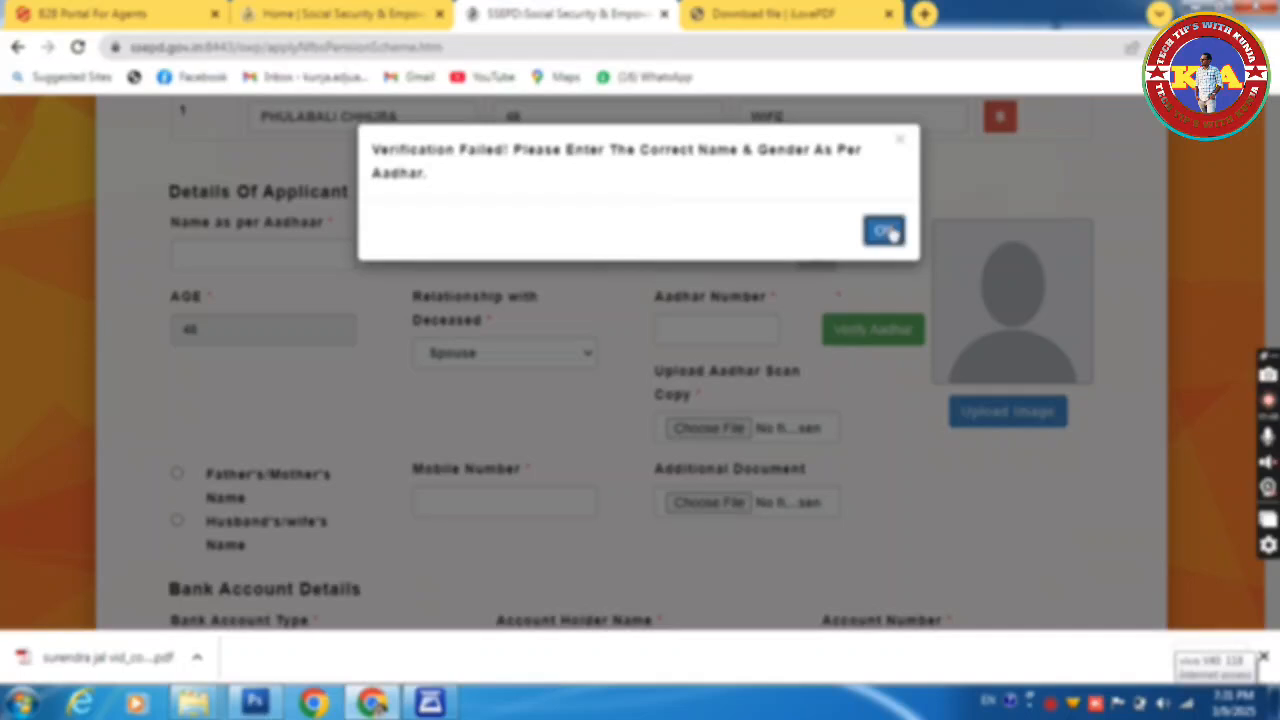
{"action": "left_click", "coordinate": [885, 231]}
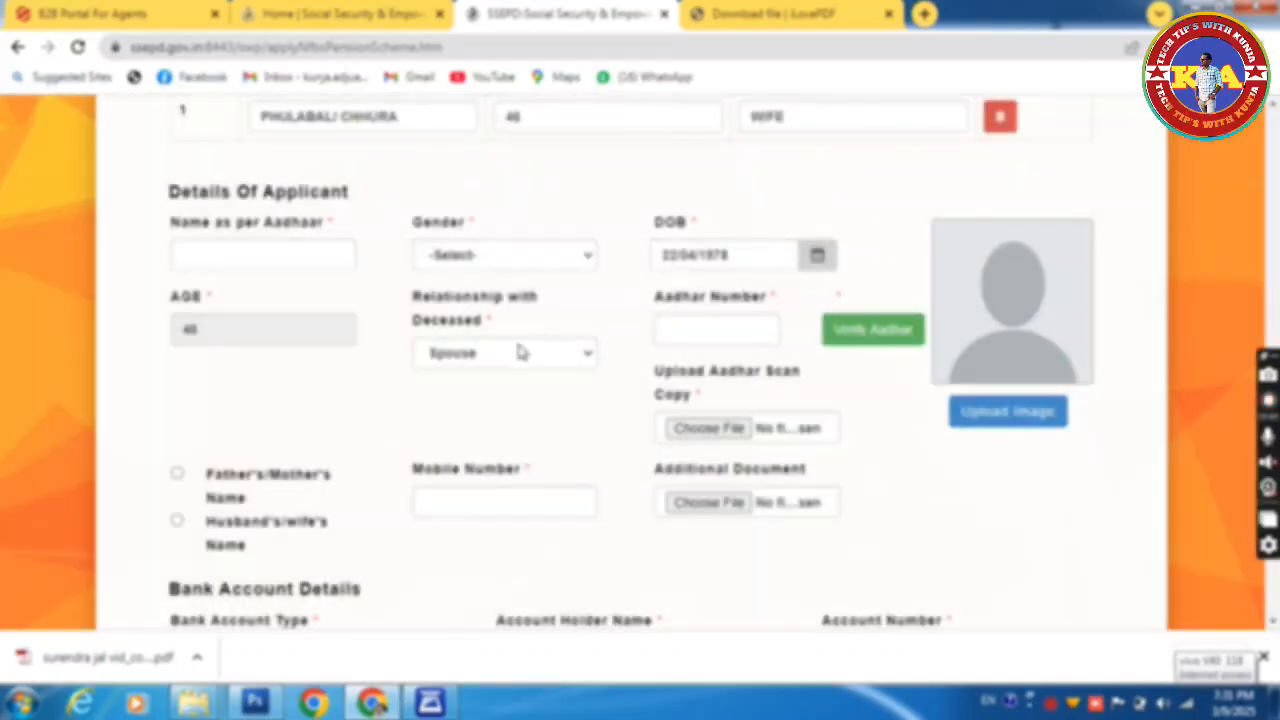
{"action": "left_click", "coordinate": [269, 252]}
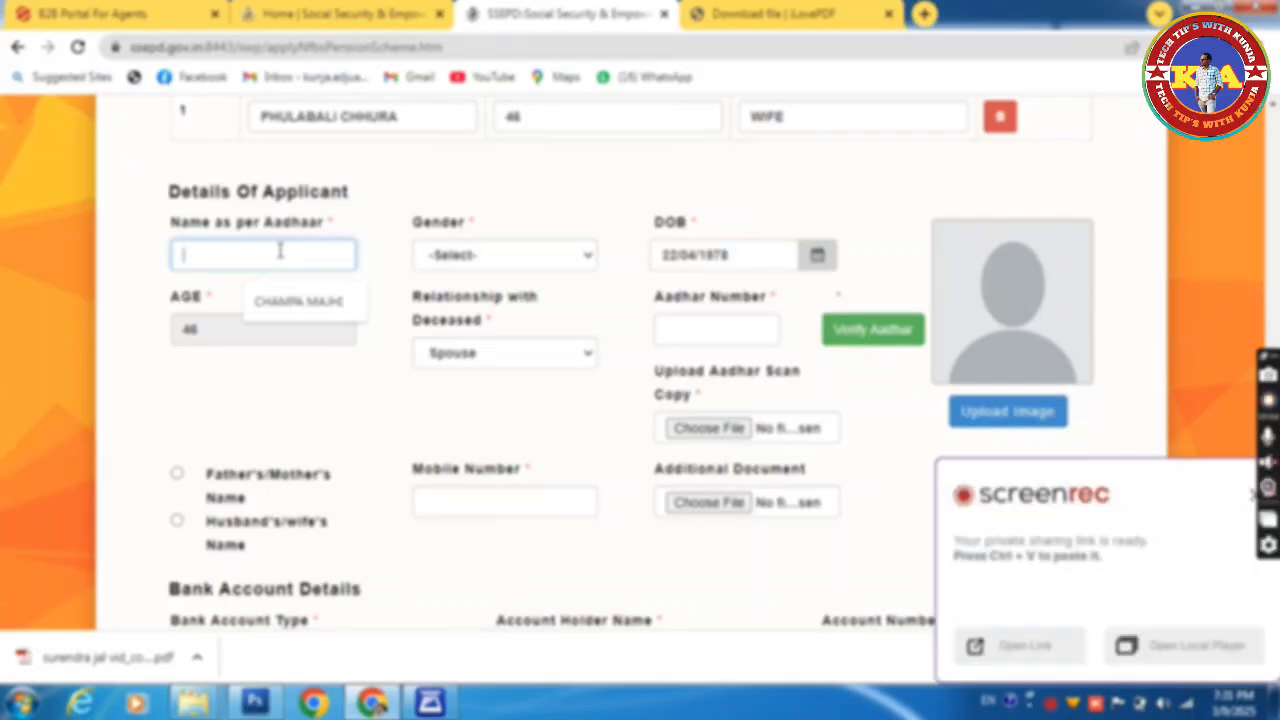
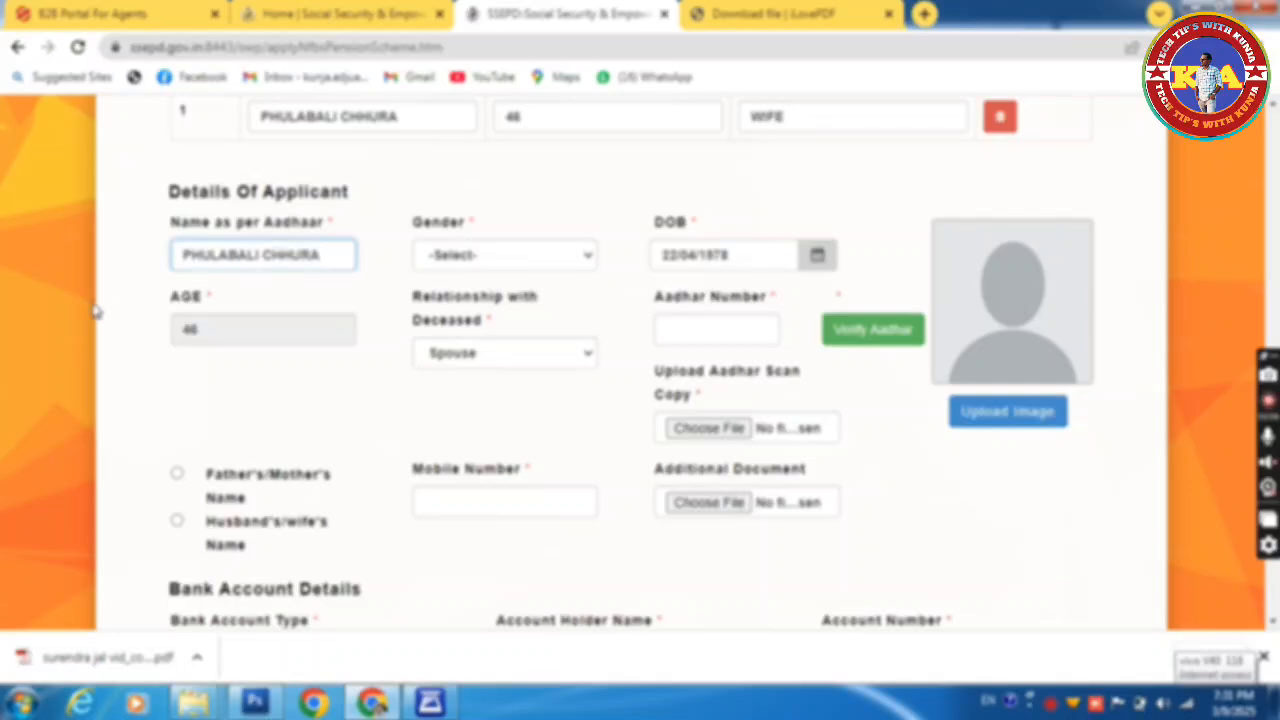
{"action": "left_click", "coordinate": [490, 258]}
Step: Set gender to Female, re-enter the Aadhaar number and verify it, which fails again
{"action": "left_click", "coordinate": [465, 316]}
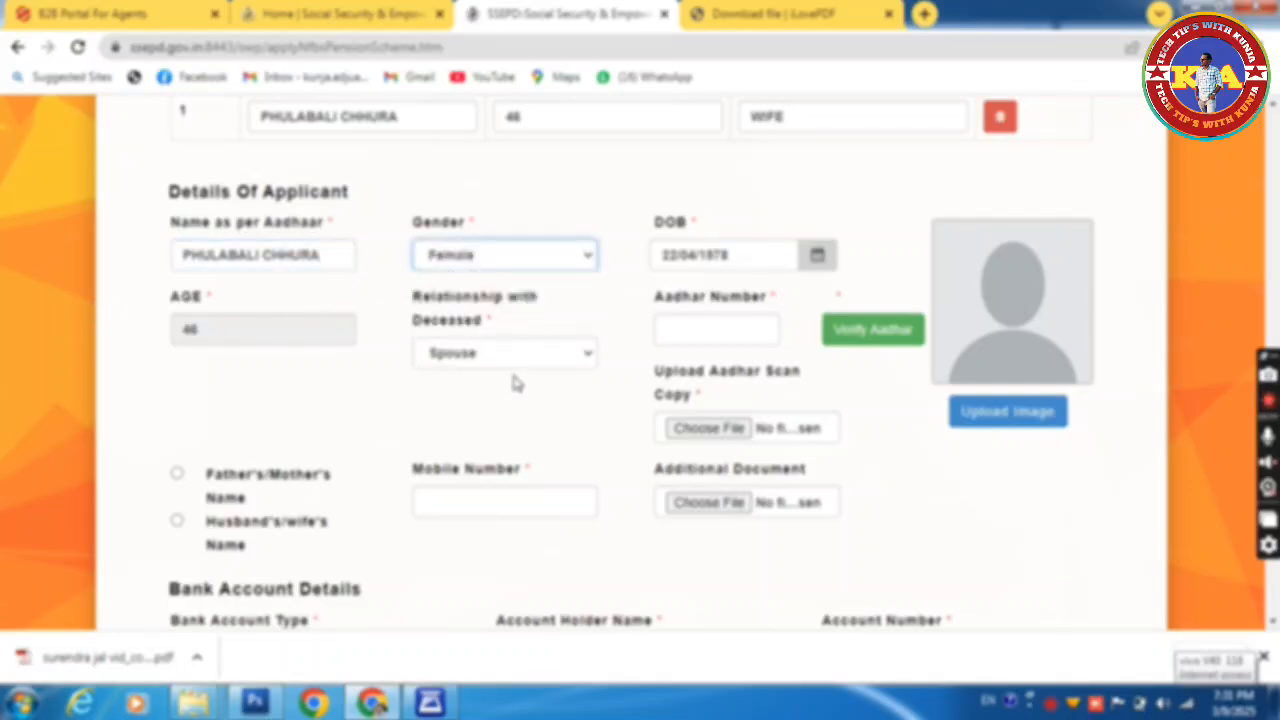
{"action": "left_click", "coordinate": [724, 328]}
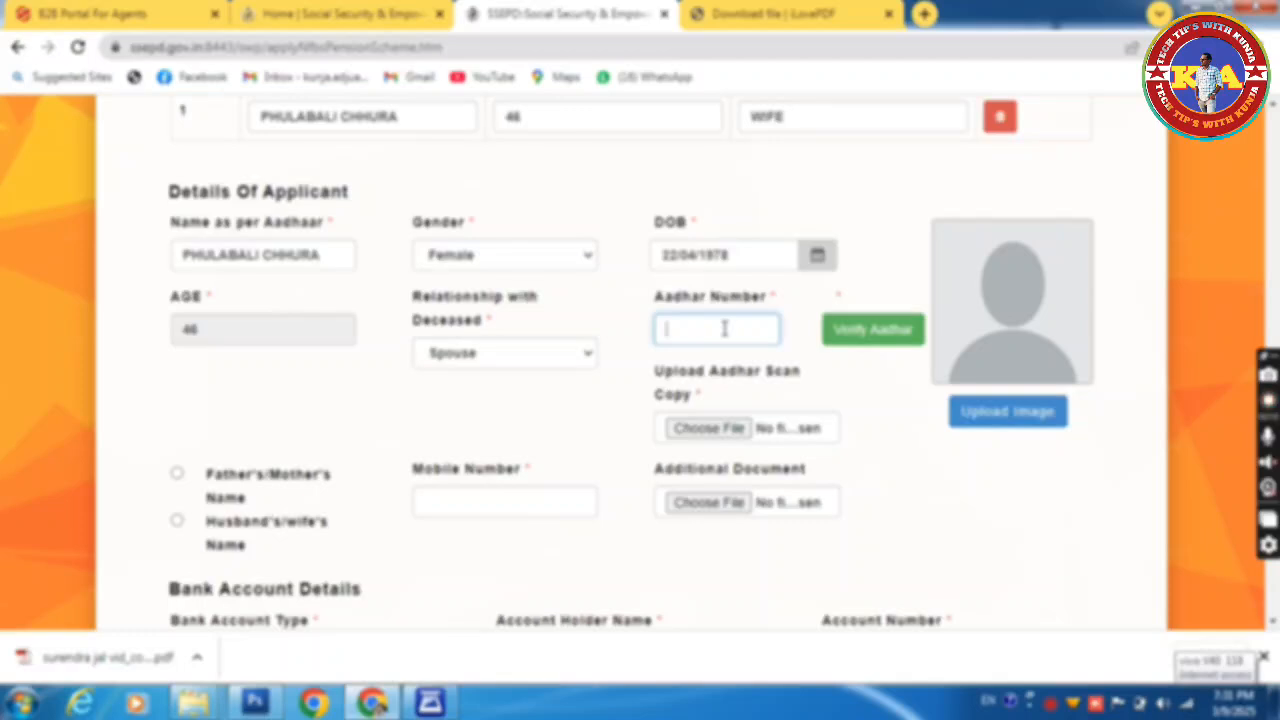
{"action": "left_click", "coordinate": [873, 341]}
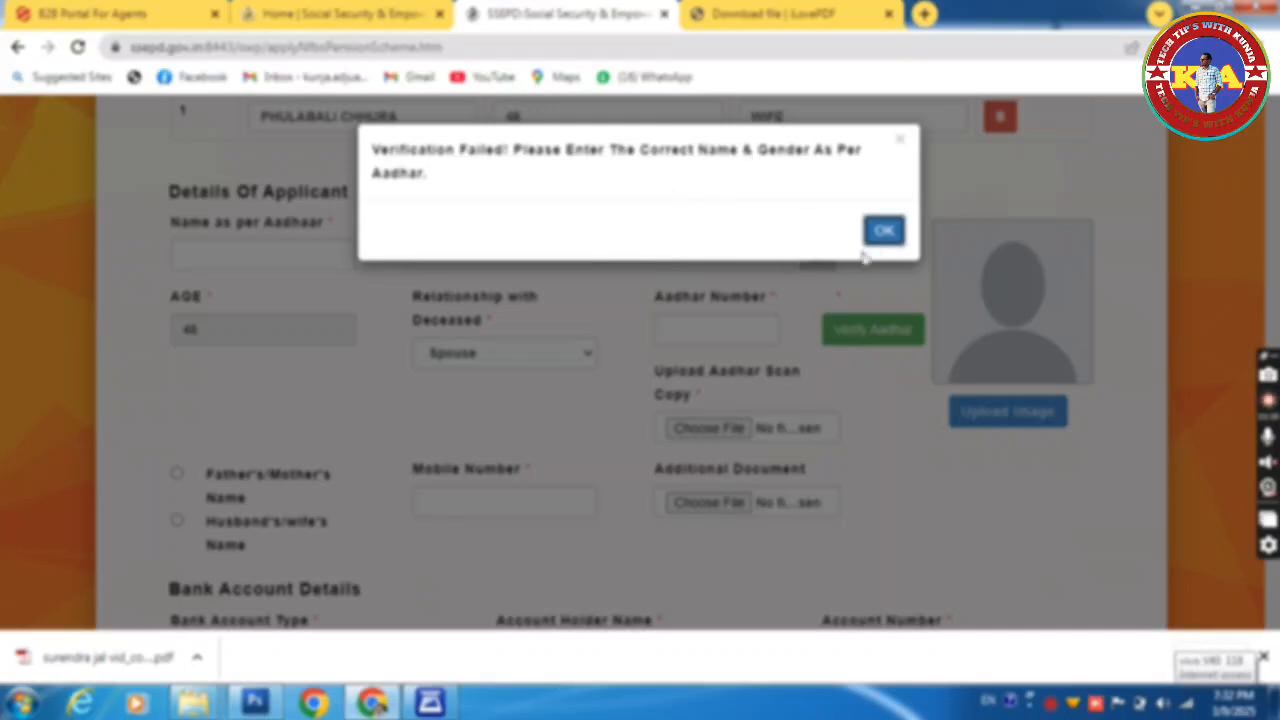
Step: Dismiss the failure notice and retype the applicant's name as per Aadhaar
{"action": "left_click", "coordinate": [892, 234]}
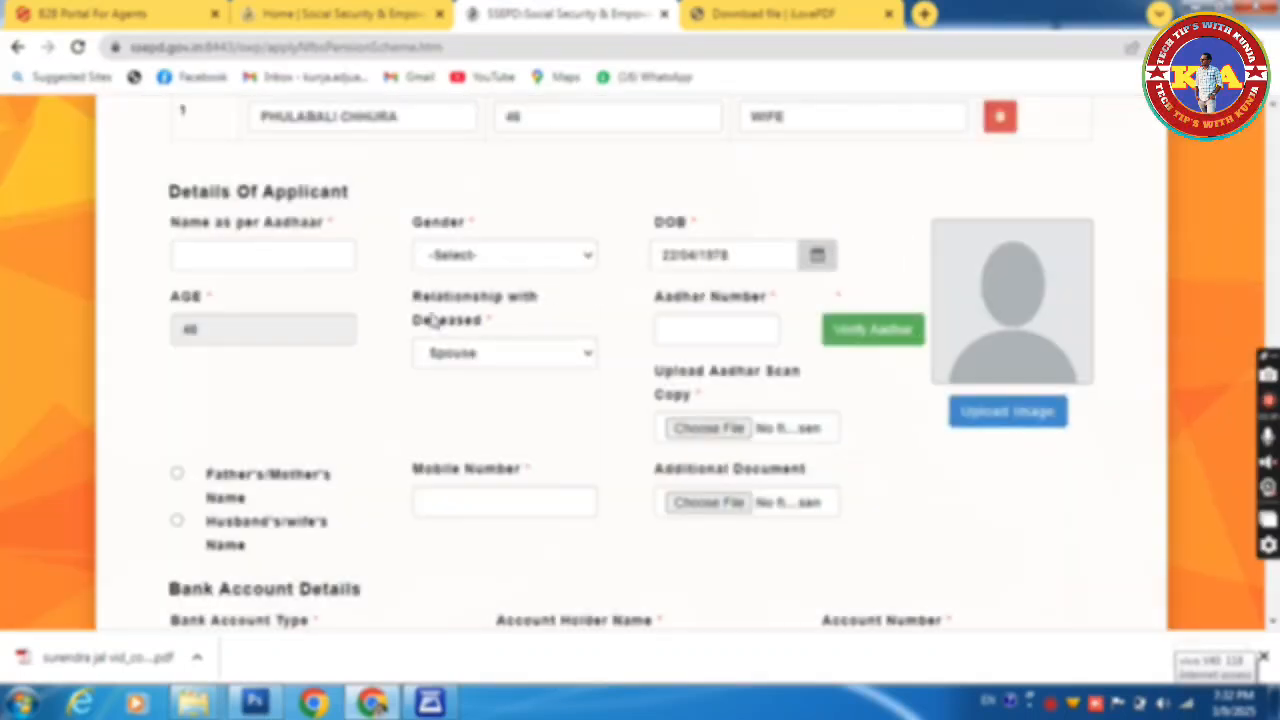
{"action": "left_click", "coordinate": [290, 259]}
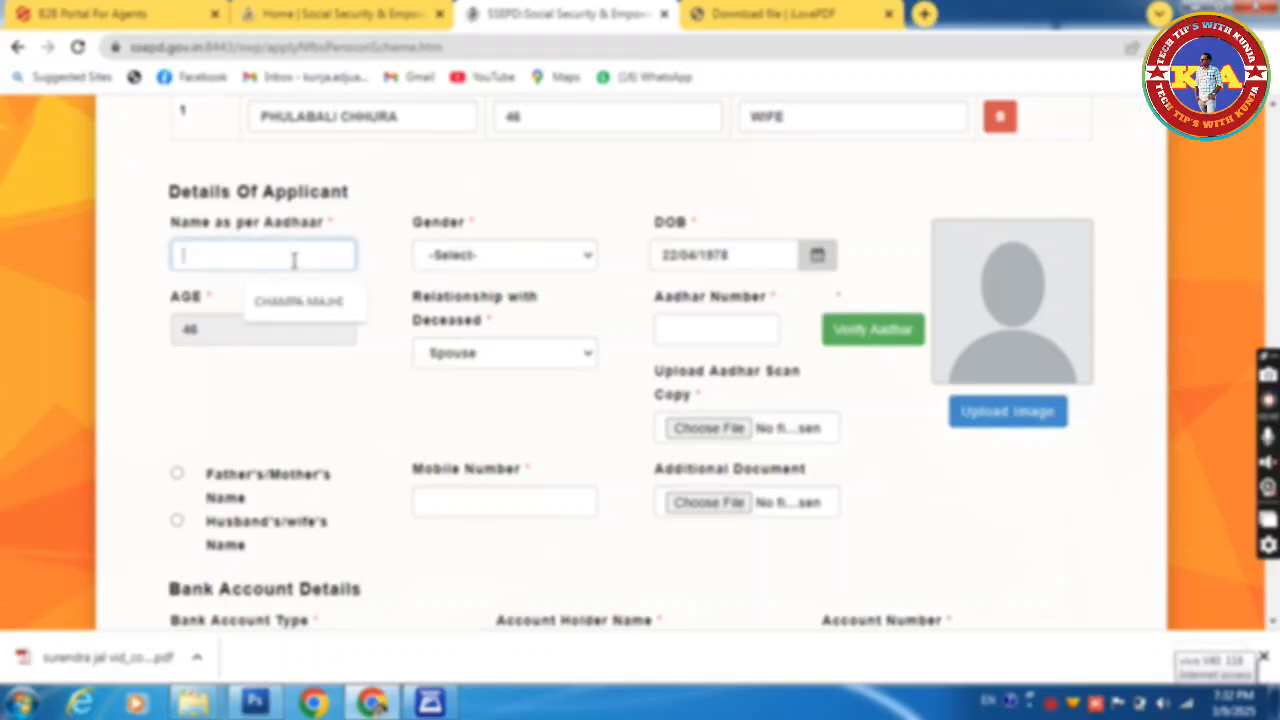
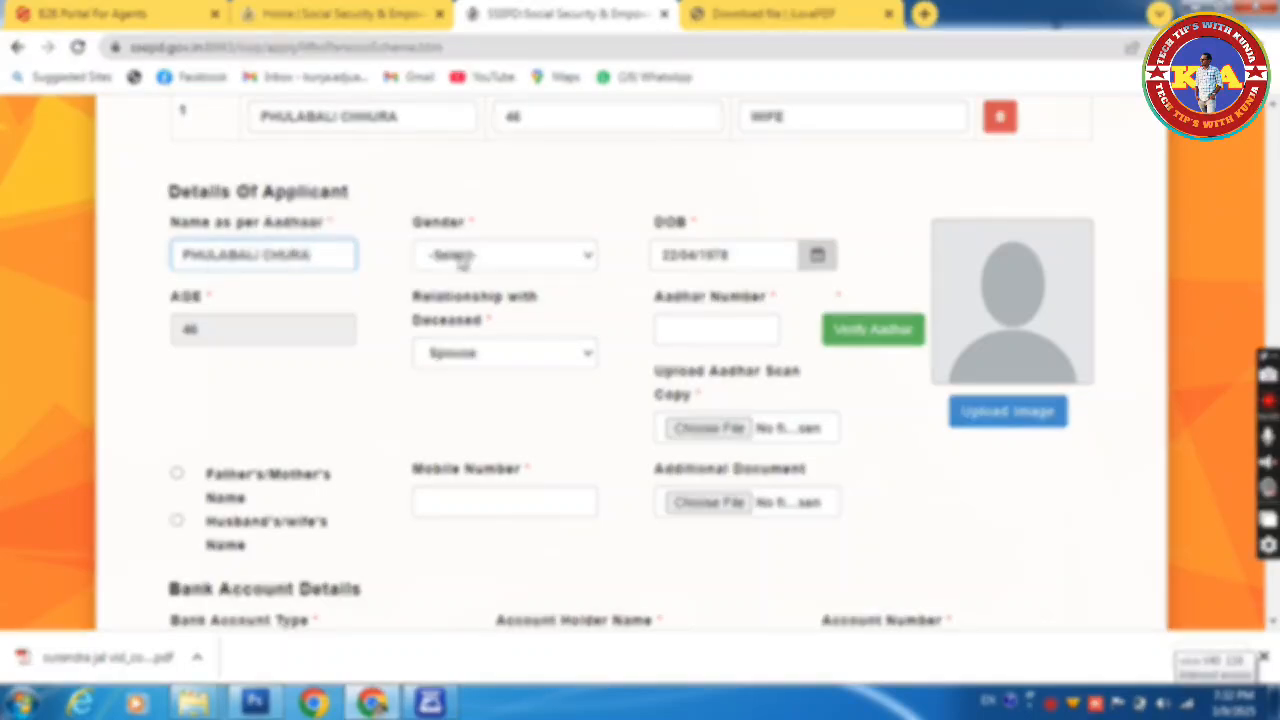
Step: Select Female and enter the Aadhaar number afresh, getting it verified successfully
{"action": "left_click", "coordinate": [459, 257]}
{"action": "left_click", "coordinate": [462, 312]}
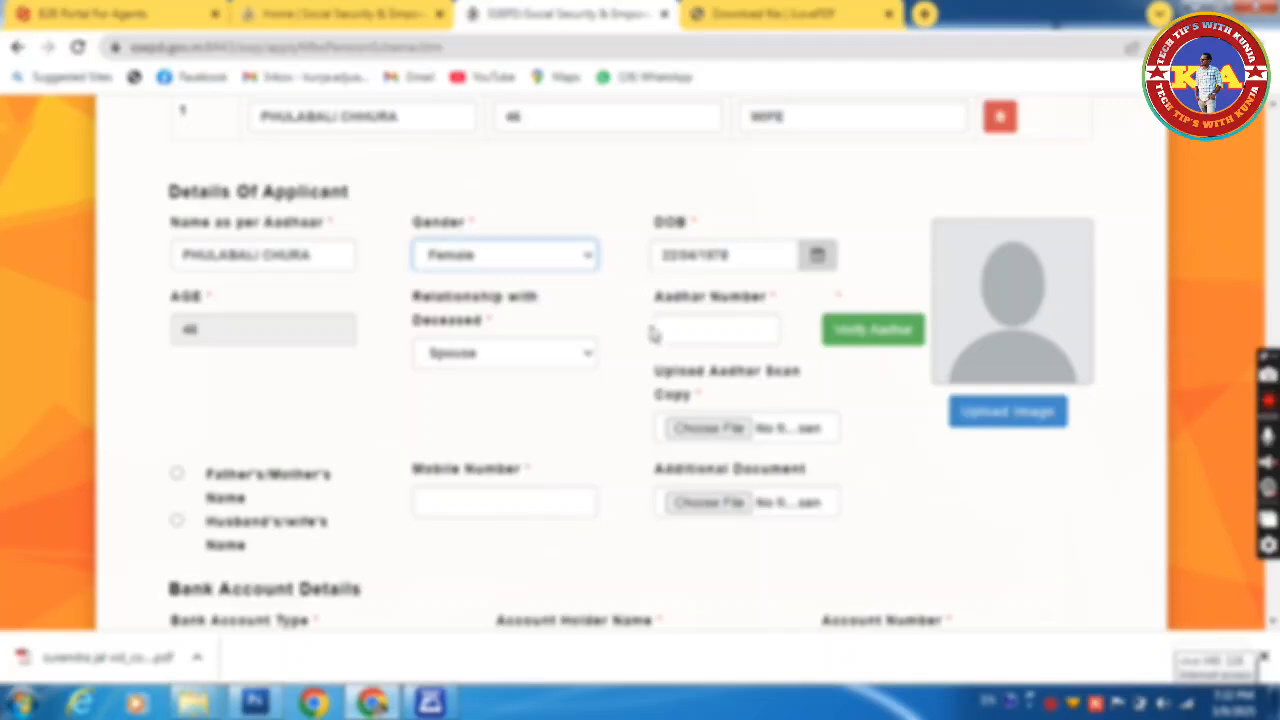
{"action": "left_click", "coordinate": [685, 330]}
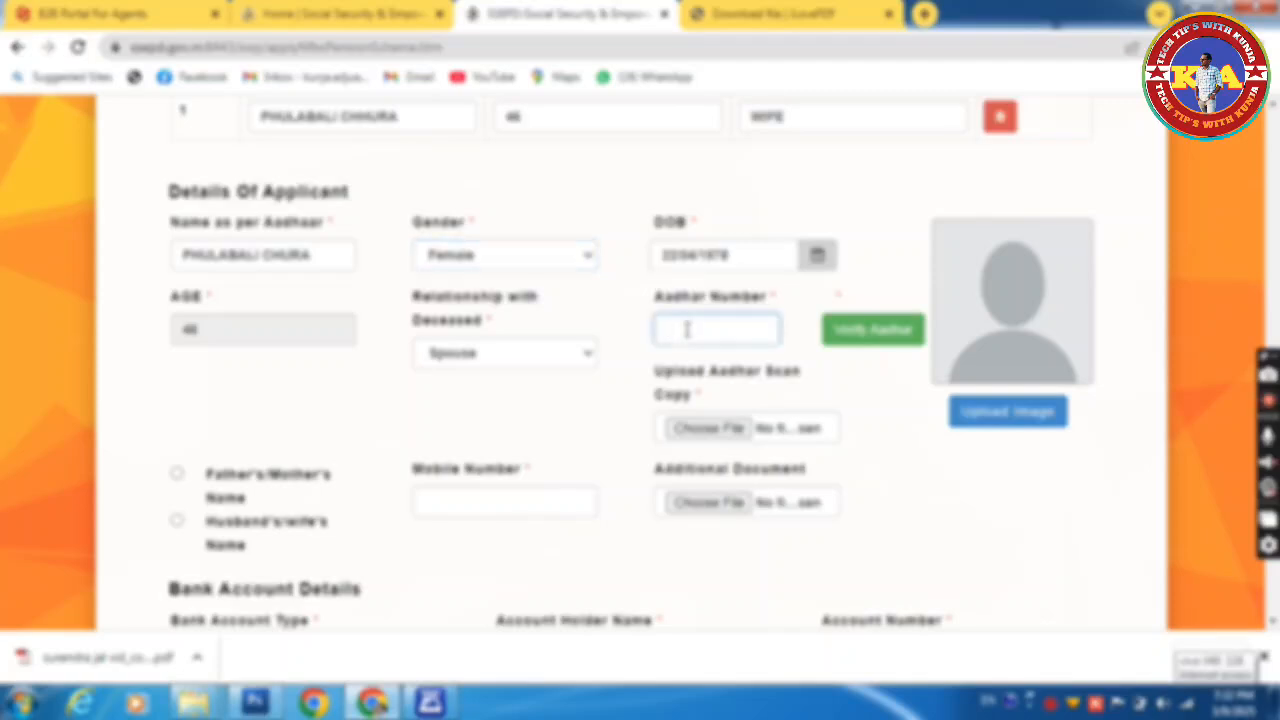
{"action": "type", "text": "XXXXXXXXXX"}
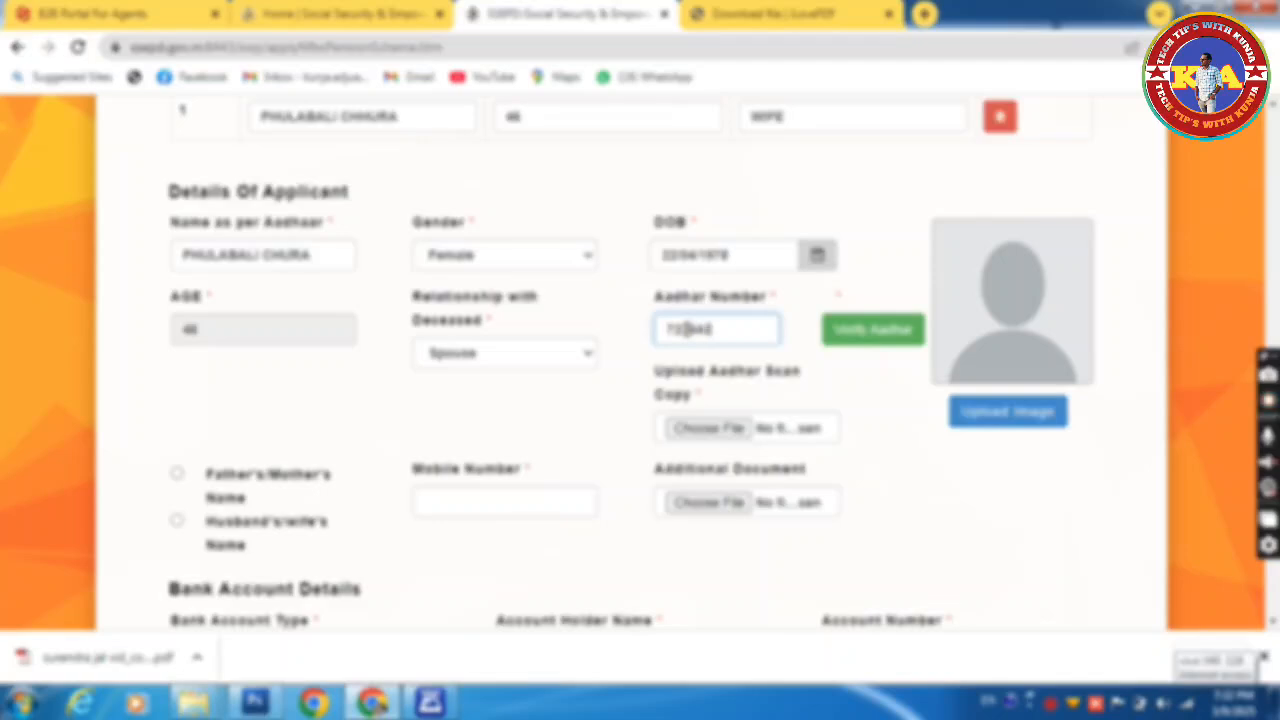
{"action": "type", "text": "XXXX"}
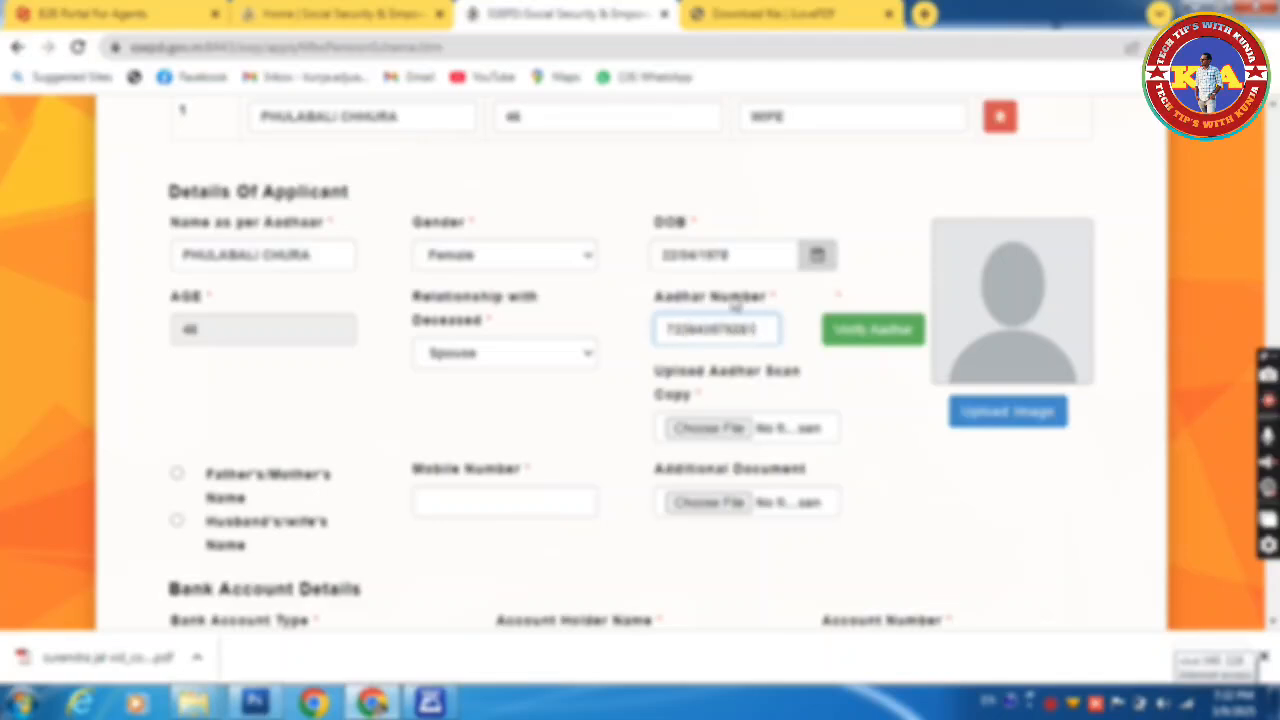
{"action": "left_click", "coordinate": [881, 340]}
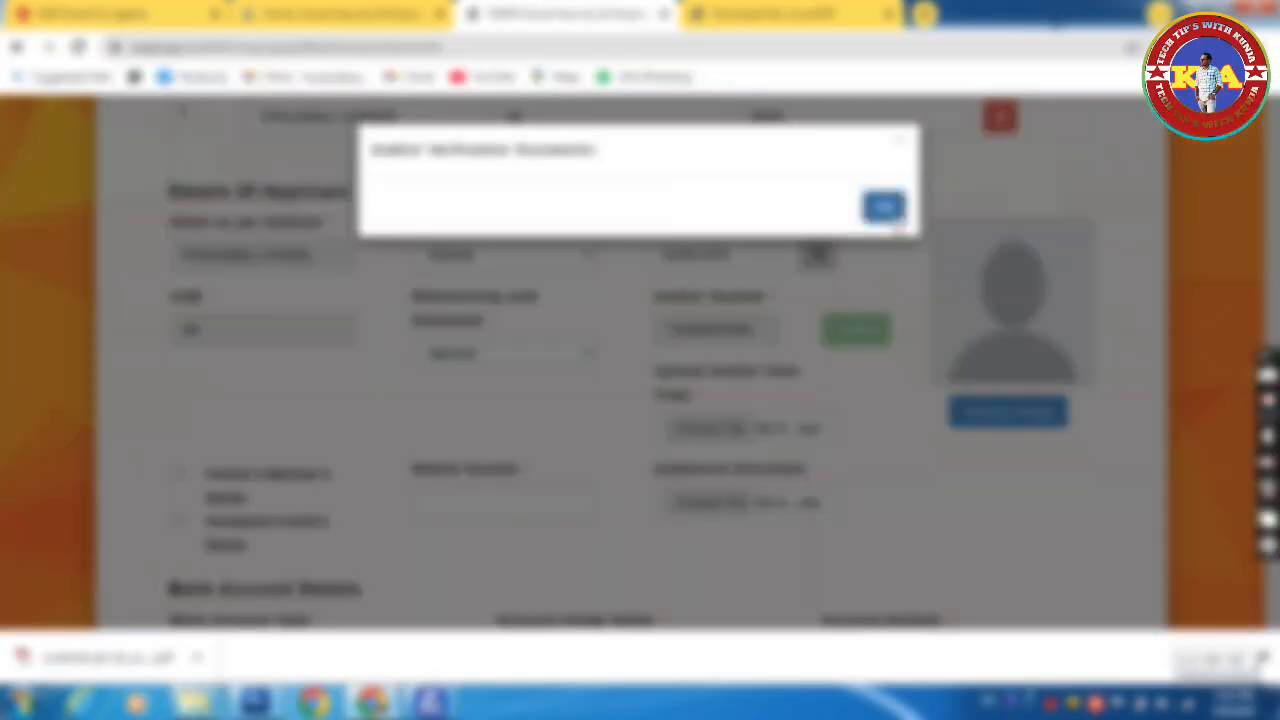
Step: Dismiss the success notice and upload the applicant's photo
{"action": "left_click", "coordinate": [885, 207]}
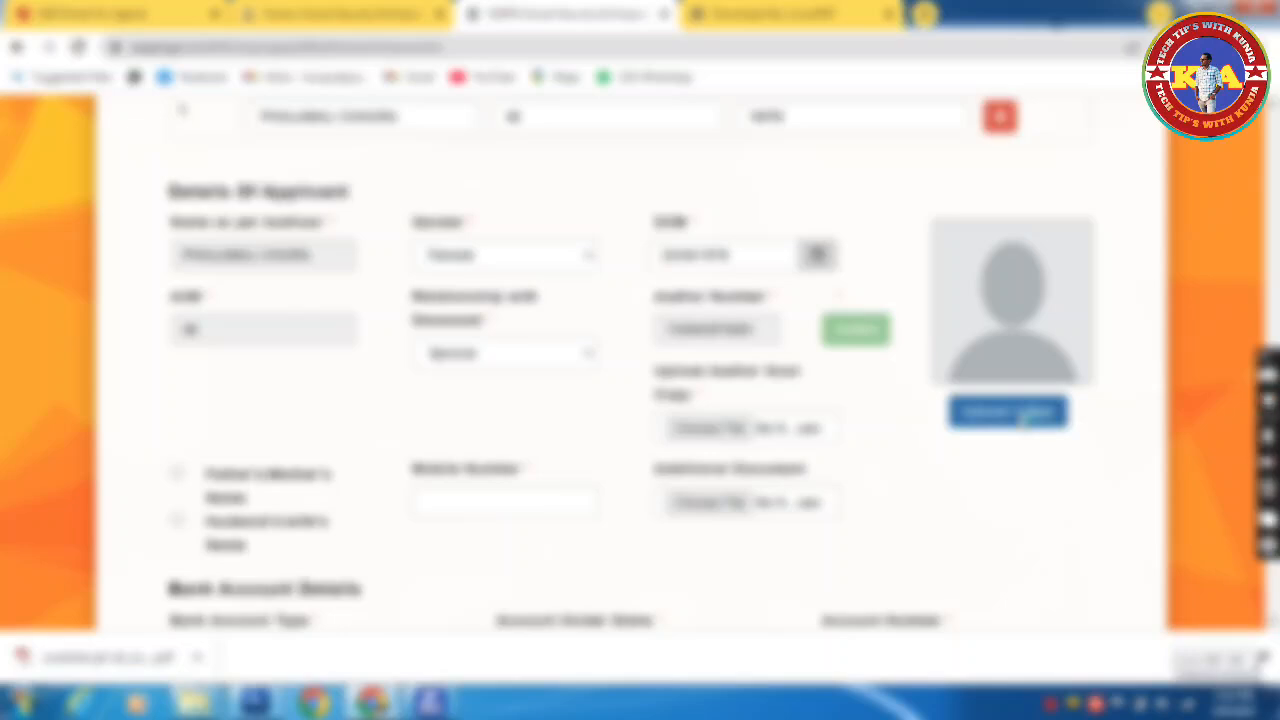
{"action": "left_click", "coordinate": [1010, 412]}
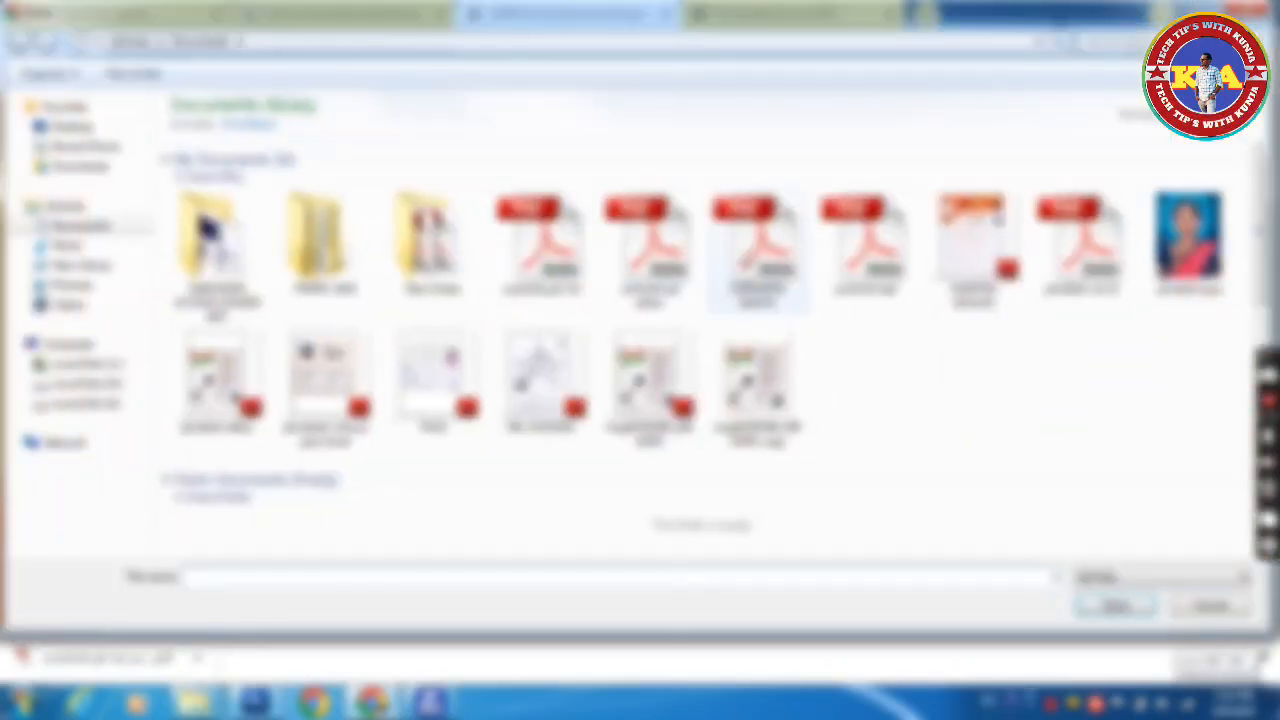
{"action": "double_click", "coordinate": [1188, 245]}
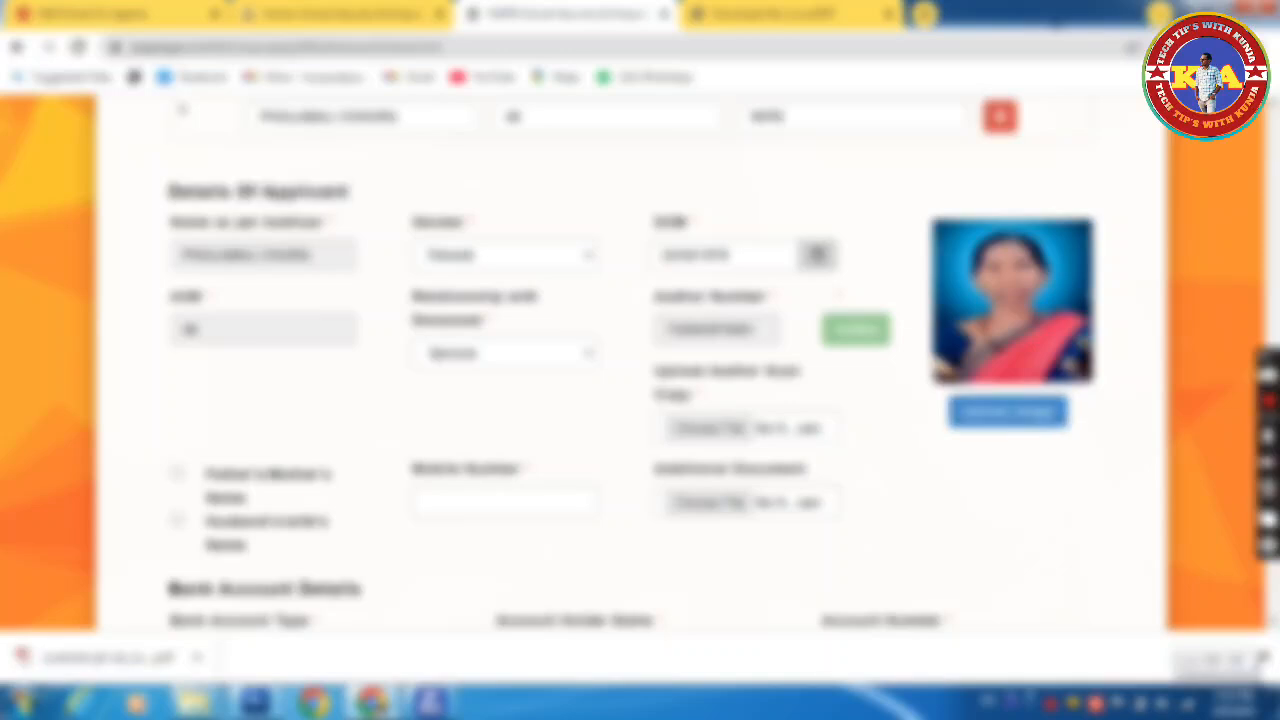
{"action": "scroll", "coordinate": [1128, 375], "scroll_direction": "down", "scroll_amount": 2}
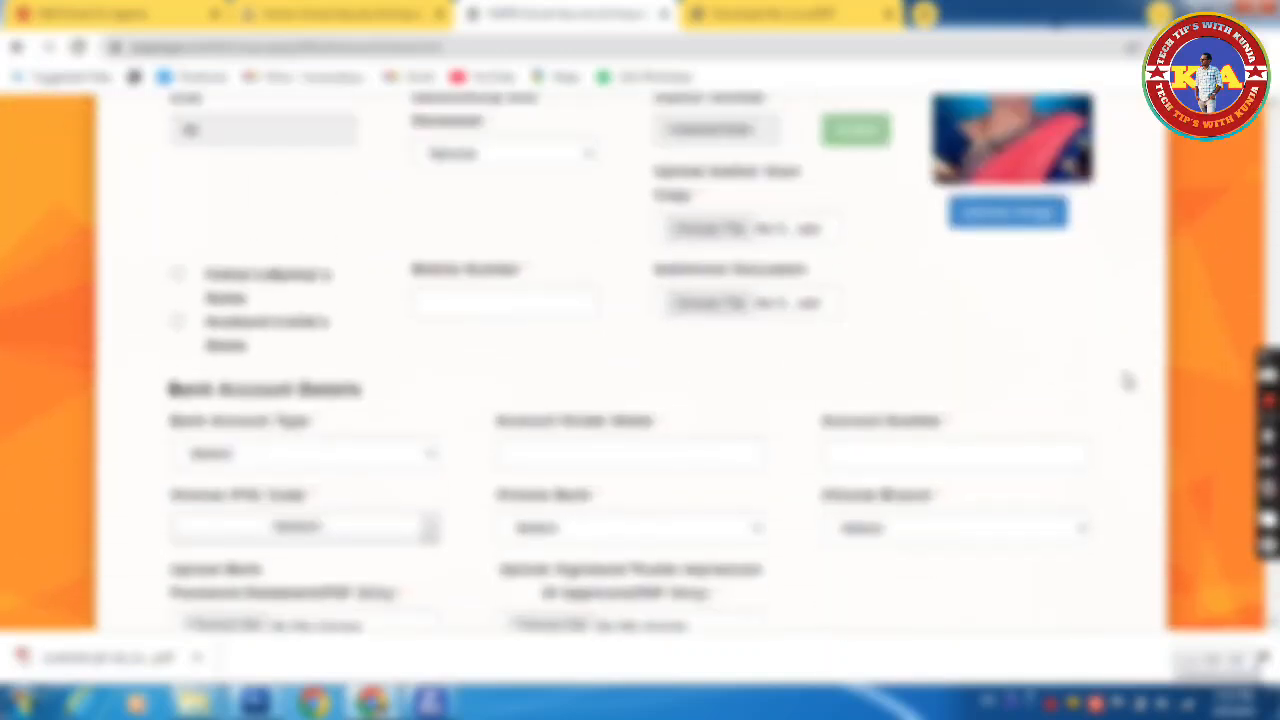
{"action": "scroll", "coordinate": [1128, 380], "scroll_direction": "up", "scroll_amount": 1}
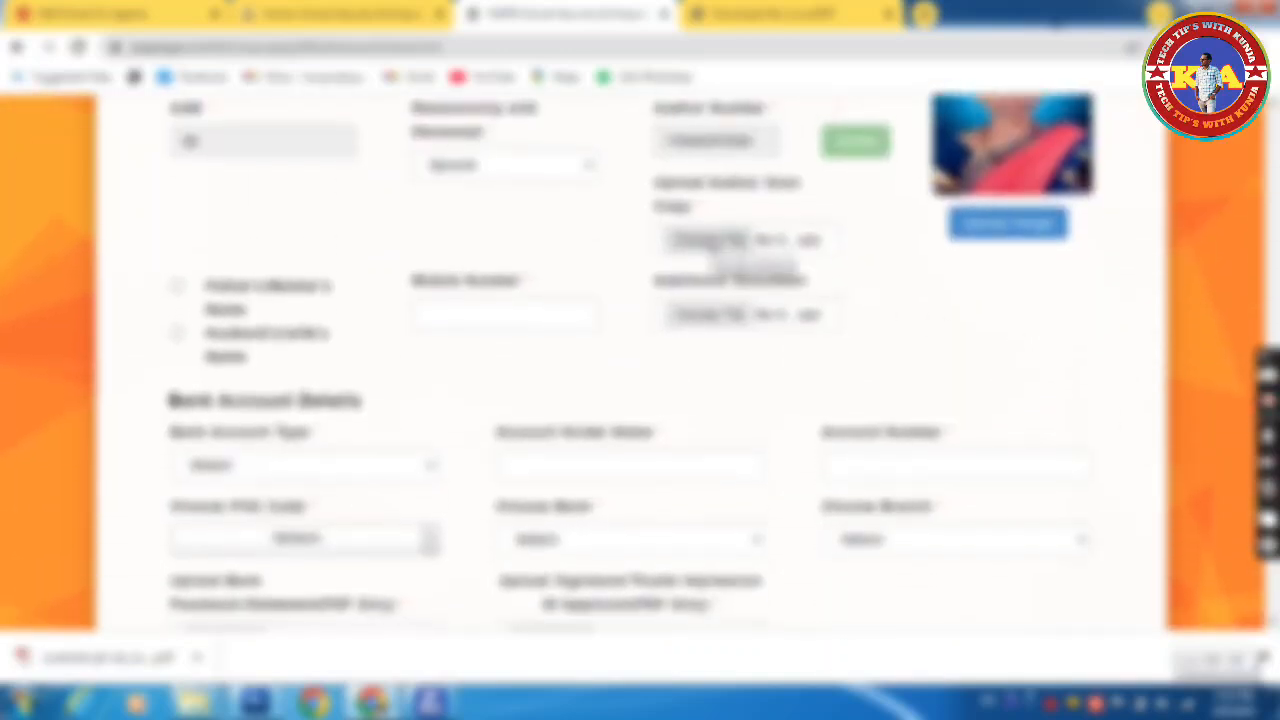
Step: Choose the Aadhaar scan copy file from the Documents folder
{"action": "left_click", "coordinate": [722, 242]}
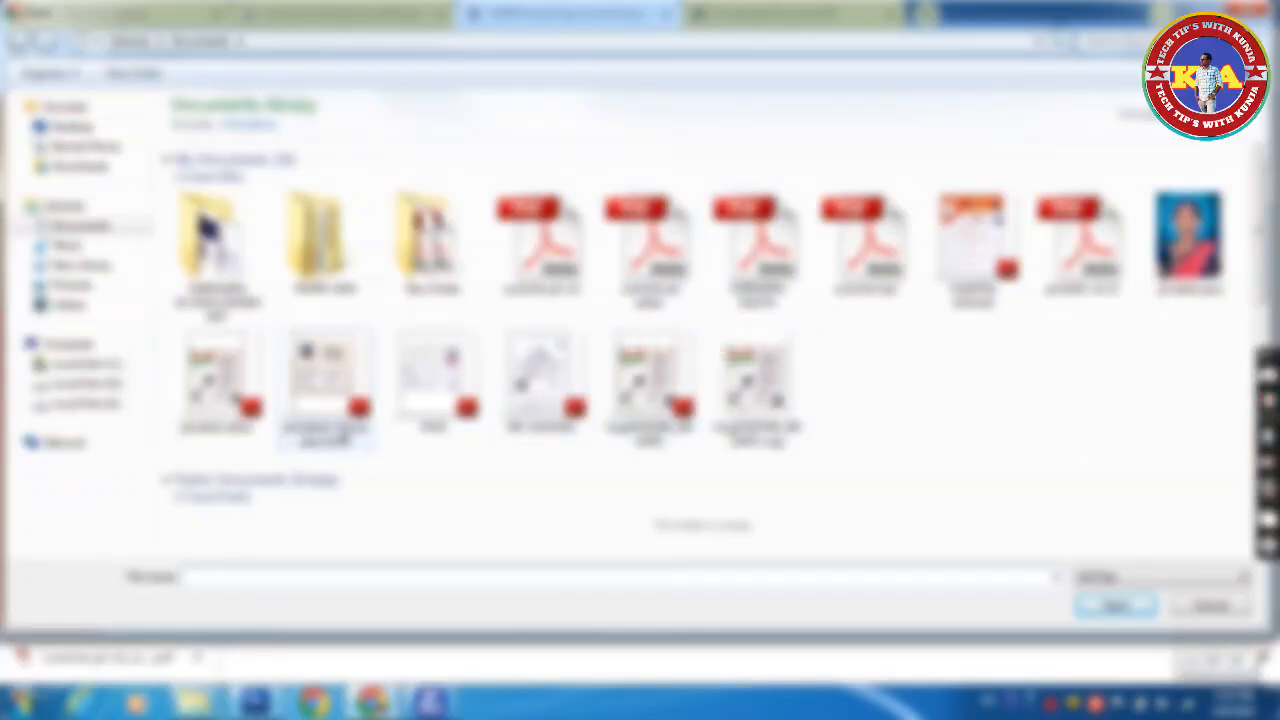
{"action": "left_click", "coordinate": [244, 389]}
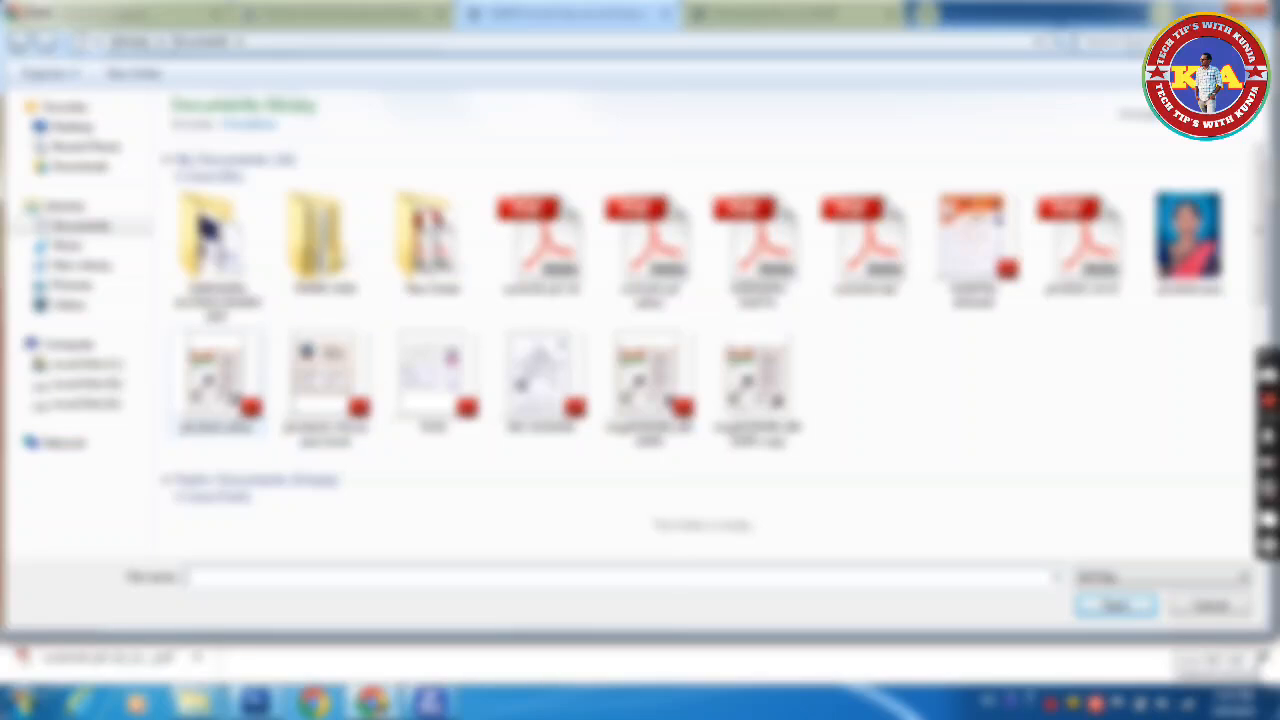
{"action": "double_click", "coordinate": [232, 391]}
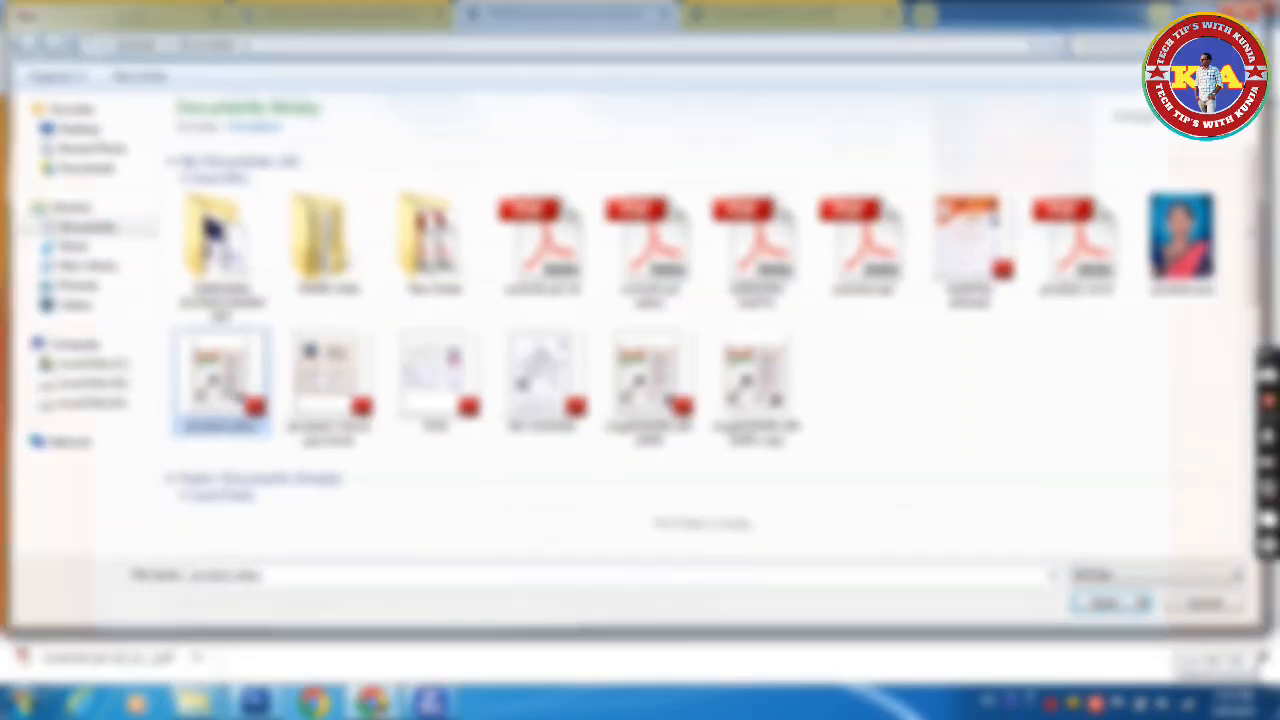
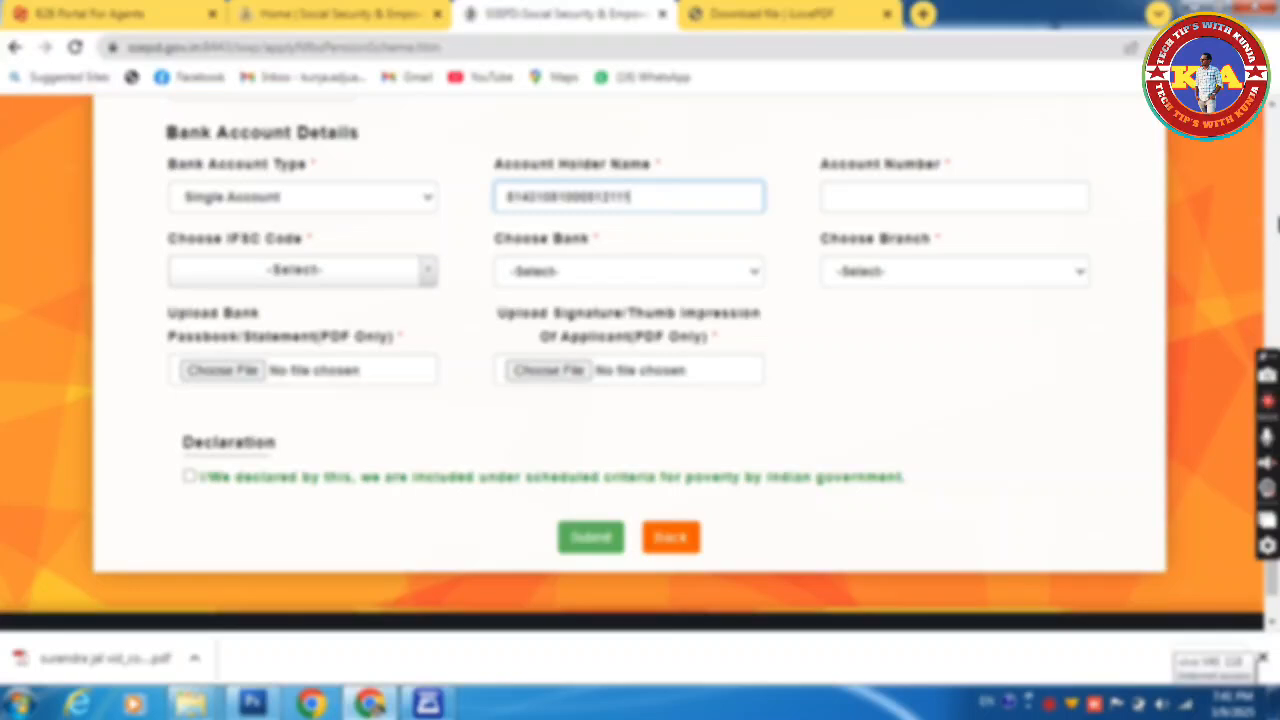
Step: Enter the bank account number and trim the stray trailing digits from the account holder name
{"action": "left_click", "coordinate": [951, 203]}
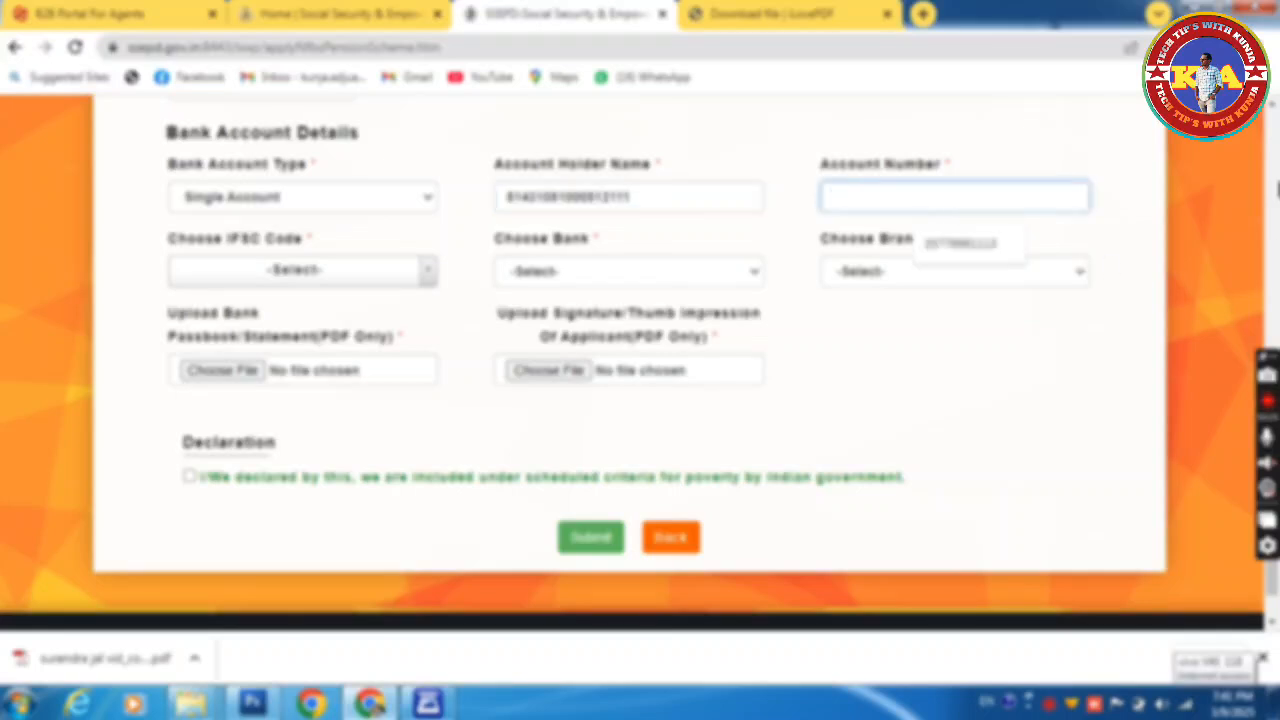
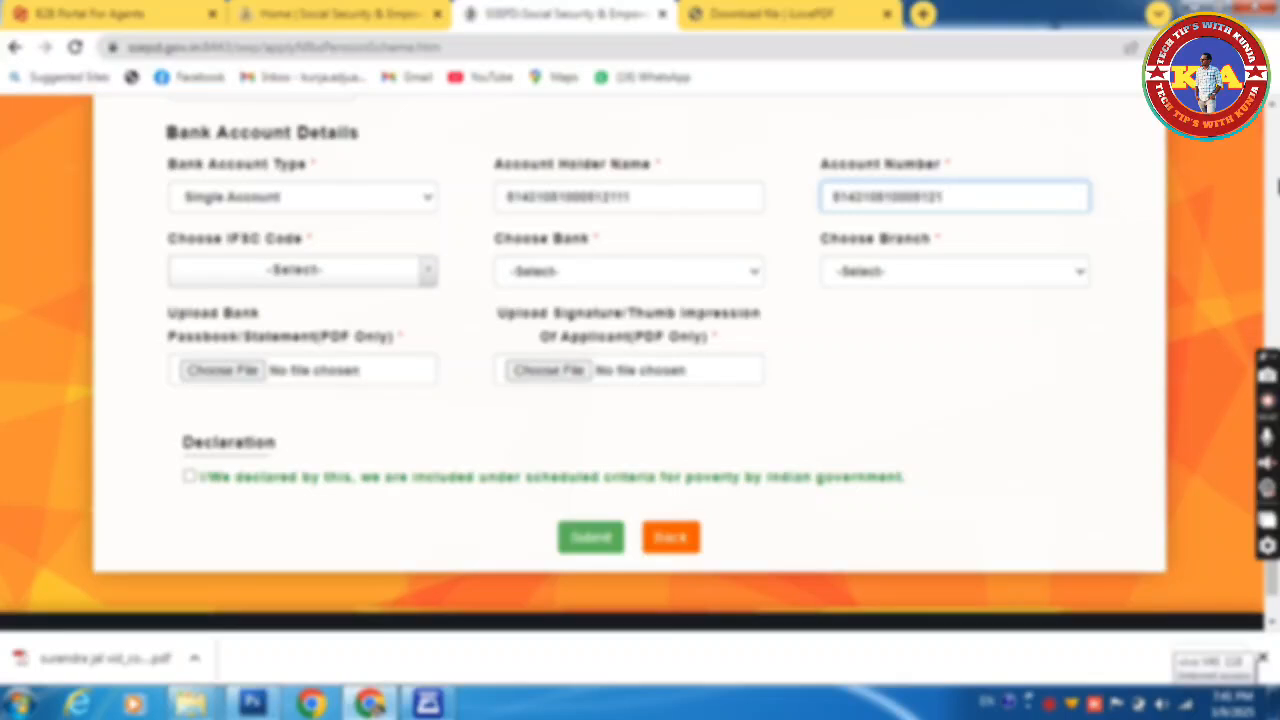
{"action": "left_click", "coordinate": [669, 194]}
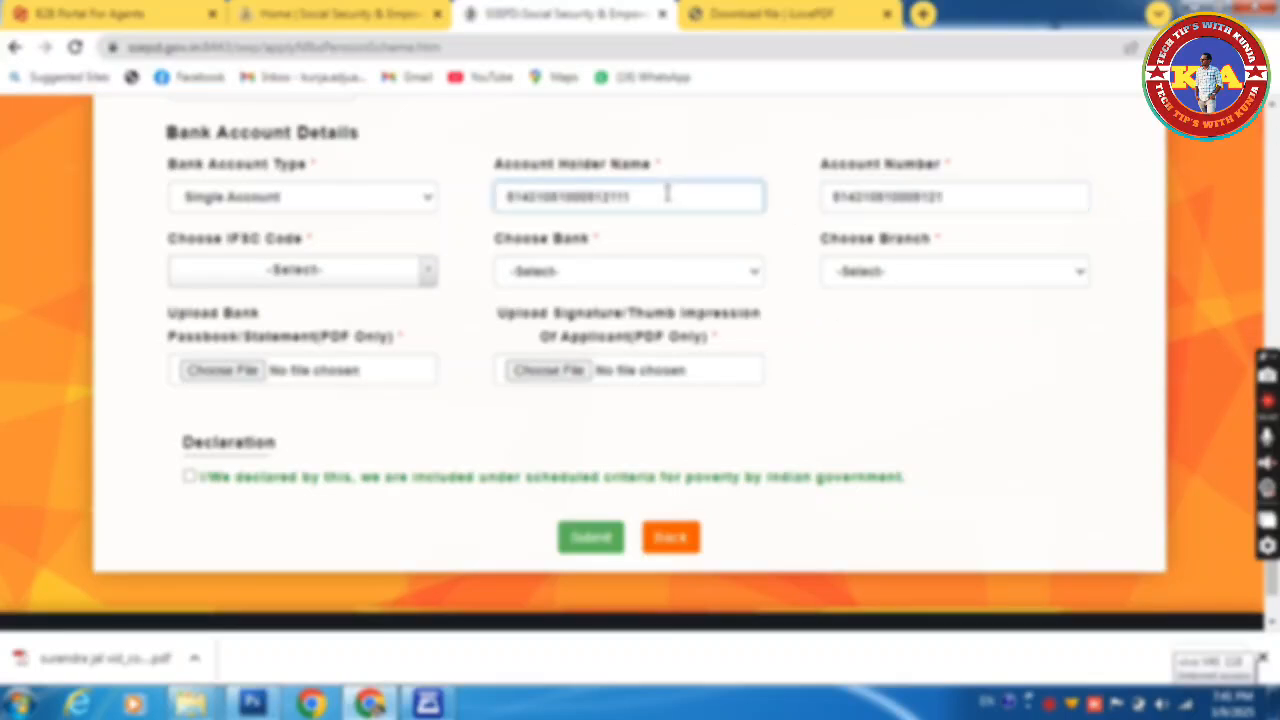
{"action": "key", "text": "BackSpace"}
{"action": "key", "text": "BackSpace"}
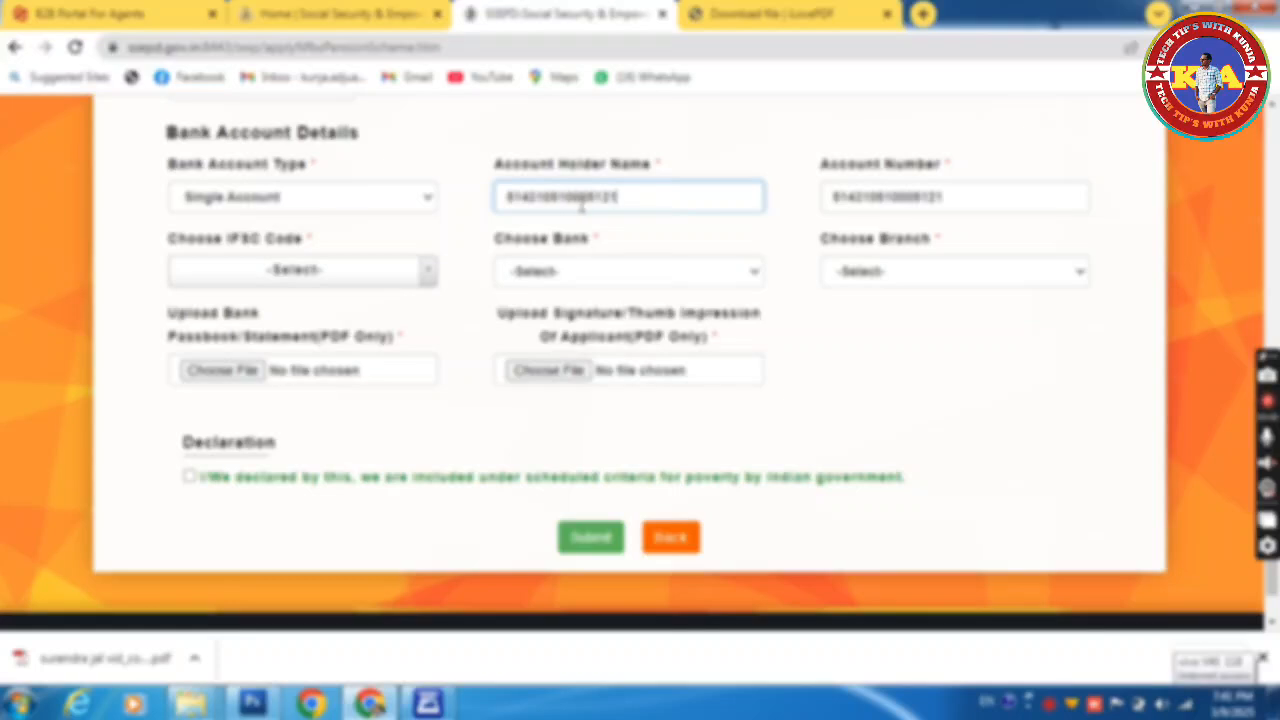
Step: Select IFSC code BKID0008142, bank BANK OF INDIA and branch BORDA
{"action": "left_click", "coordinate": [293, 273]}
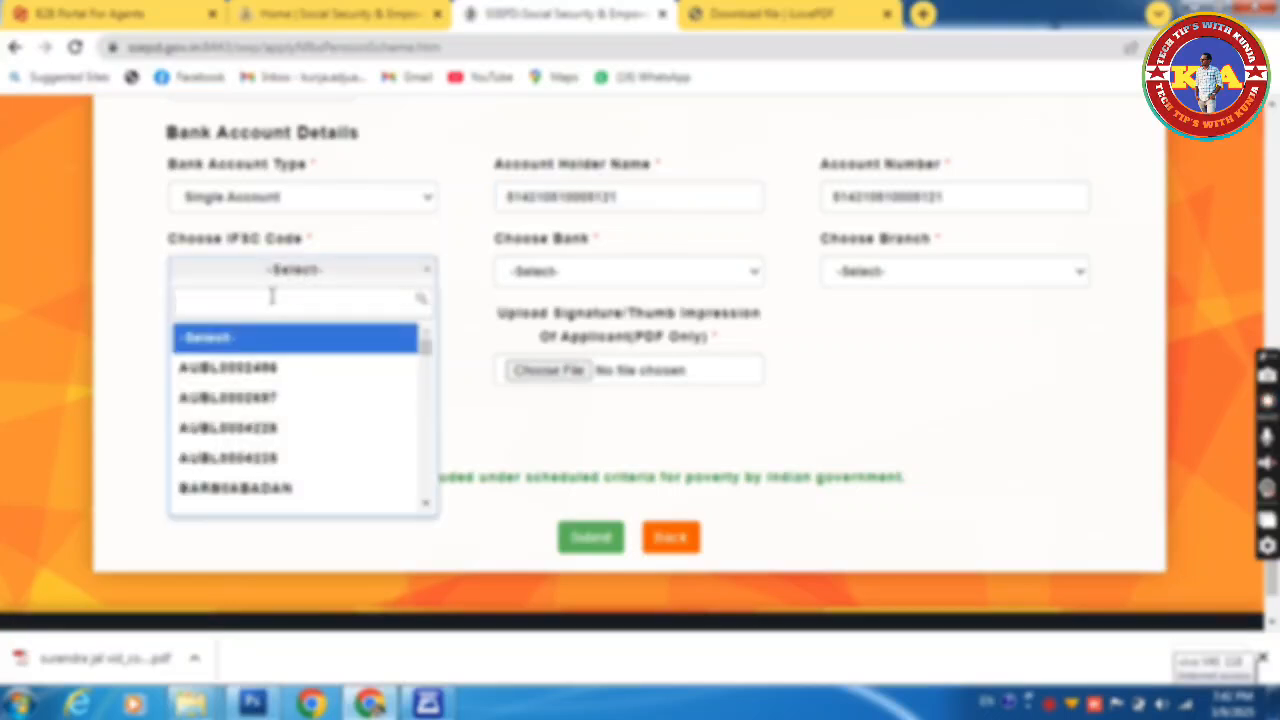
{"action": "key", "text": "Down"}
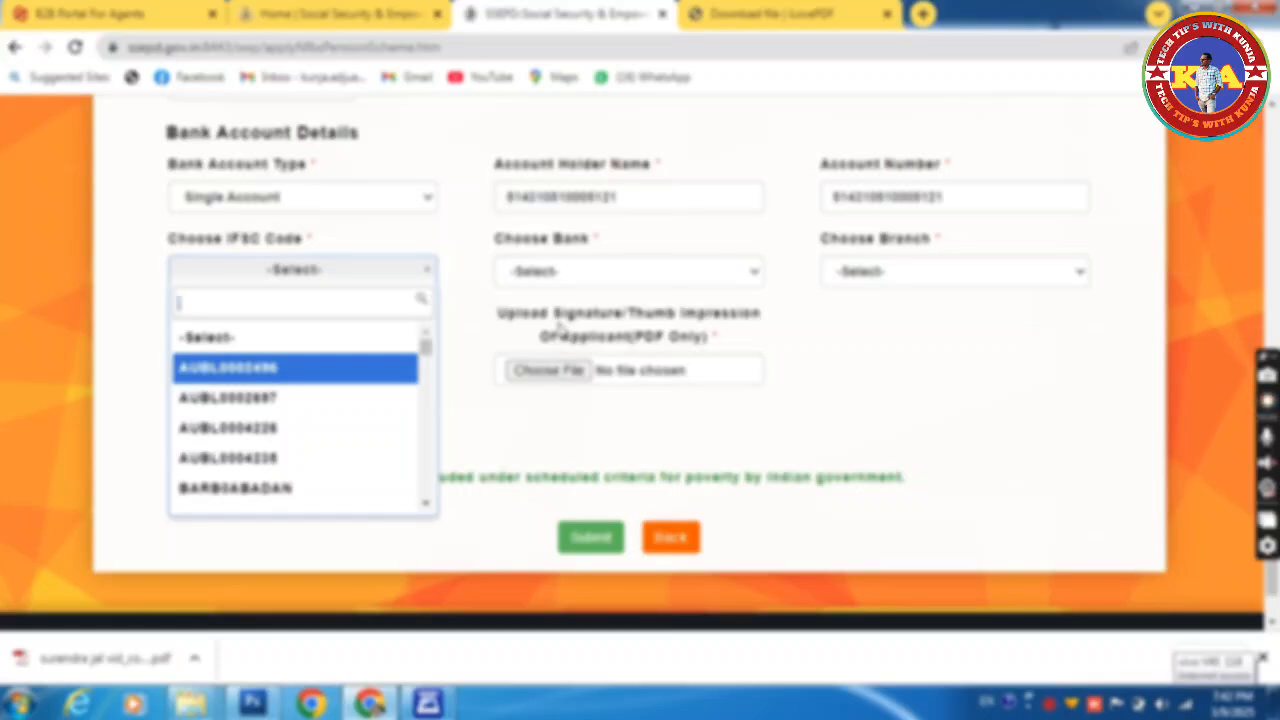
{"action": "type", "text": "BKID"}
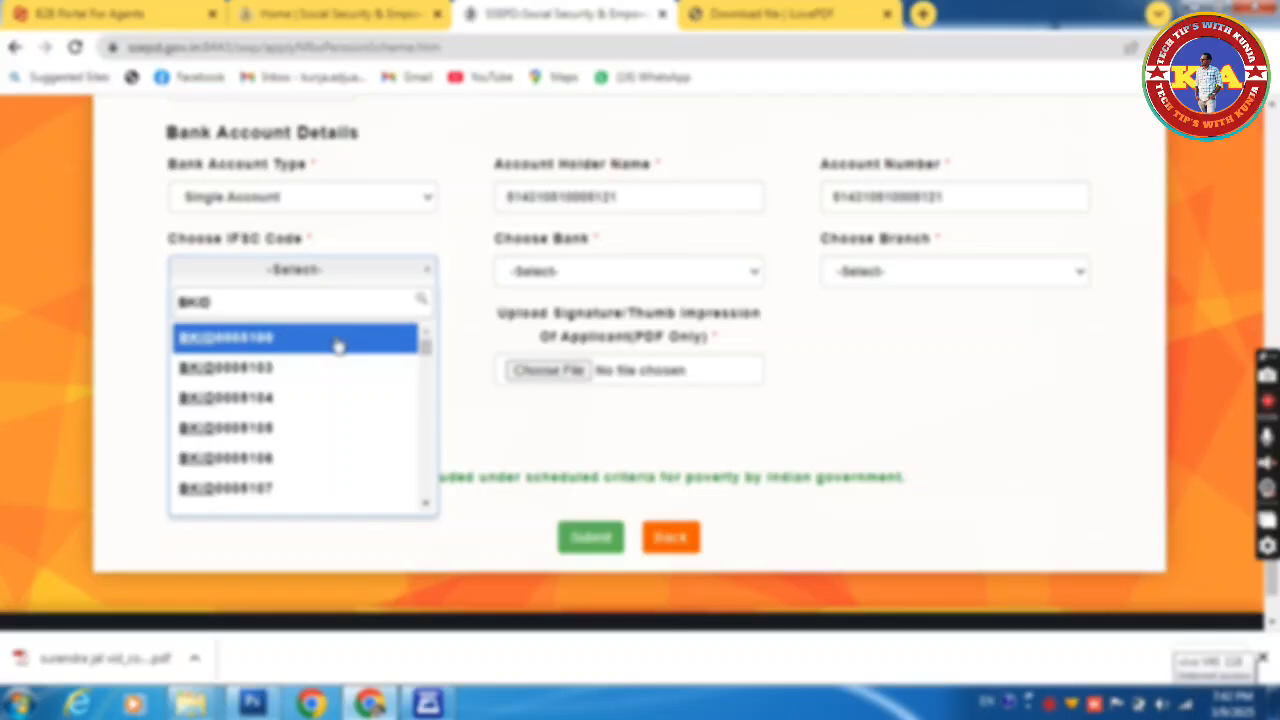
{"action": "type", "text": "000"}
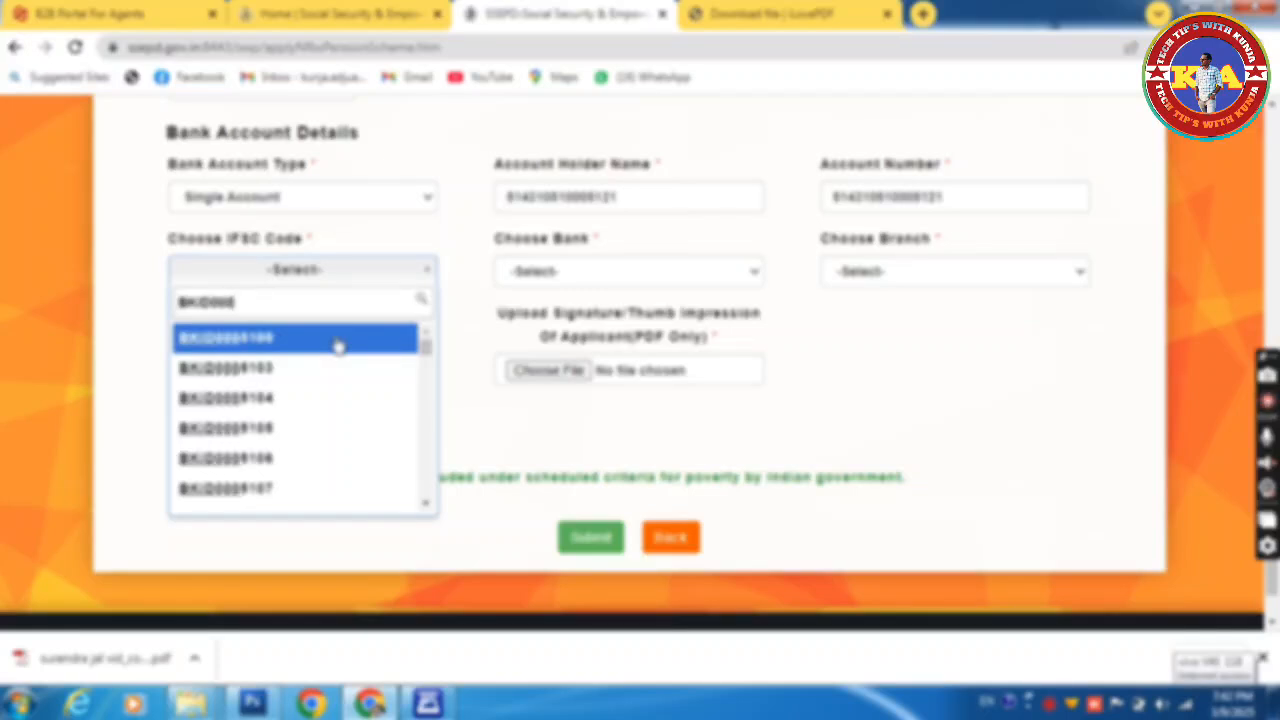
{"action": "type", "text": "814"}
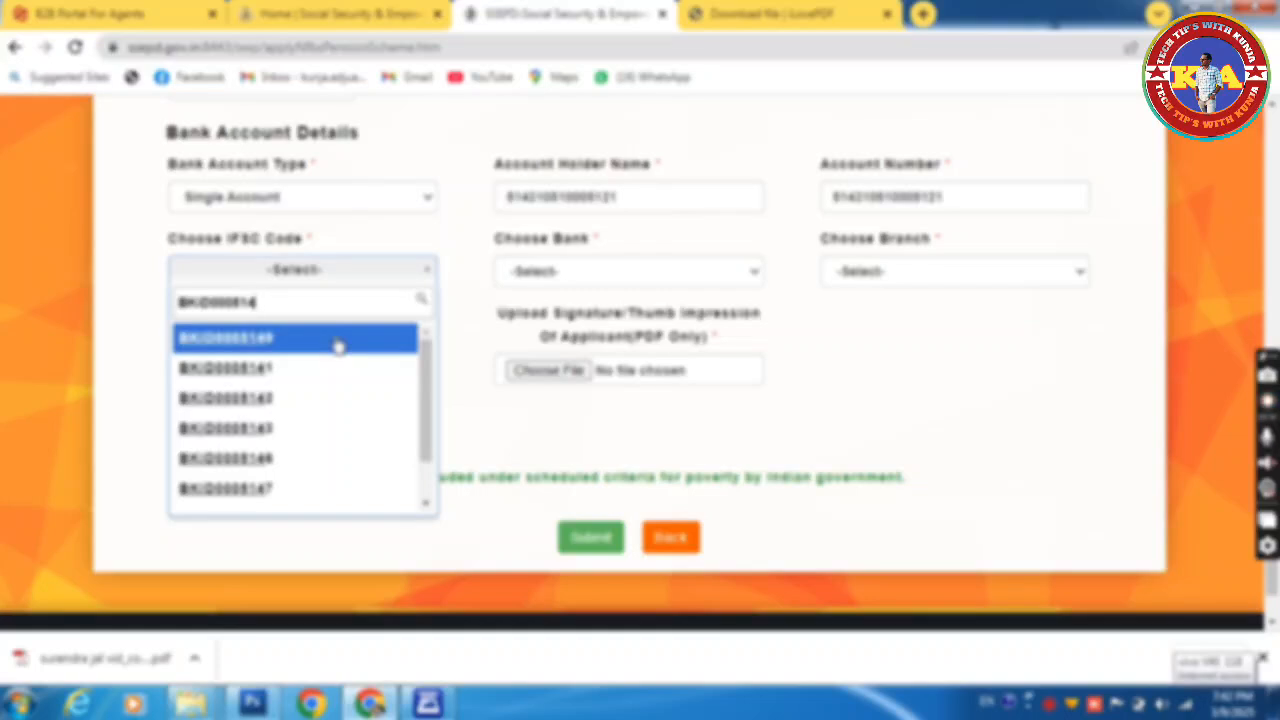
{"action": "type", "text": "2"}
{"action": "left_click", "coordinate": [327, 347]}
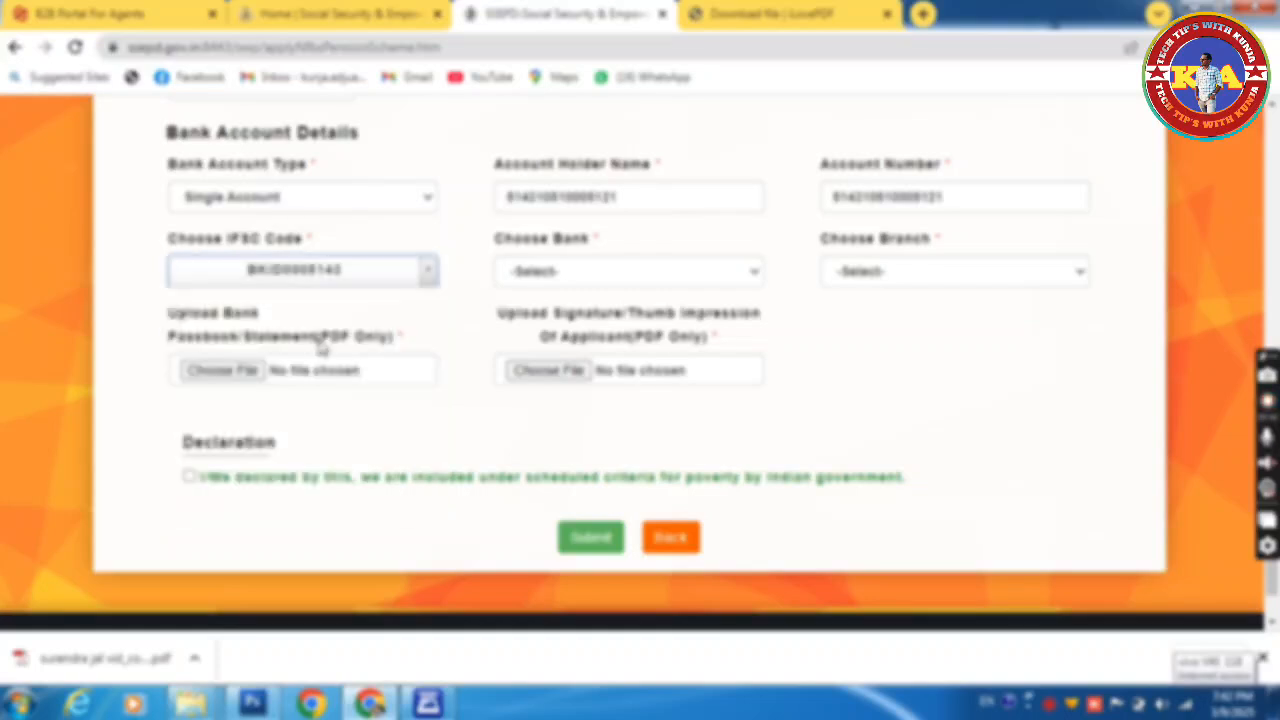
{"action": "left_click", "coordinate": [688, 278]}
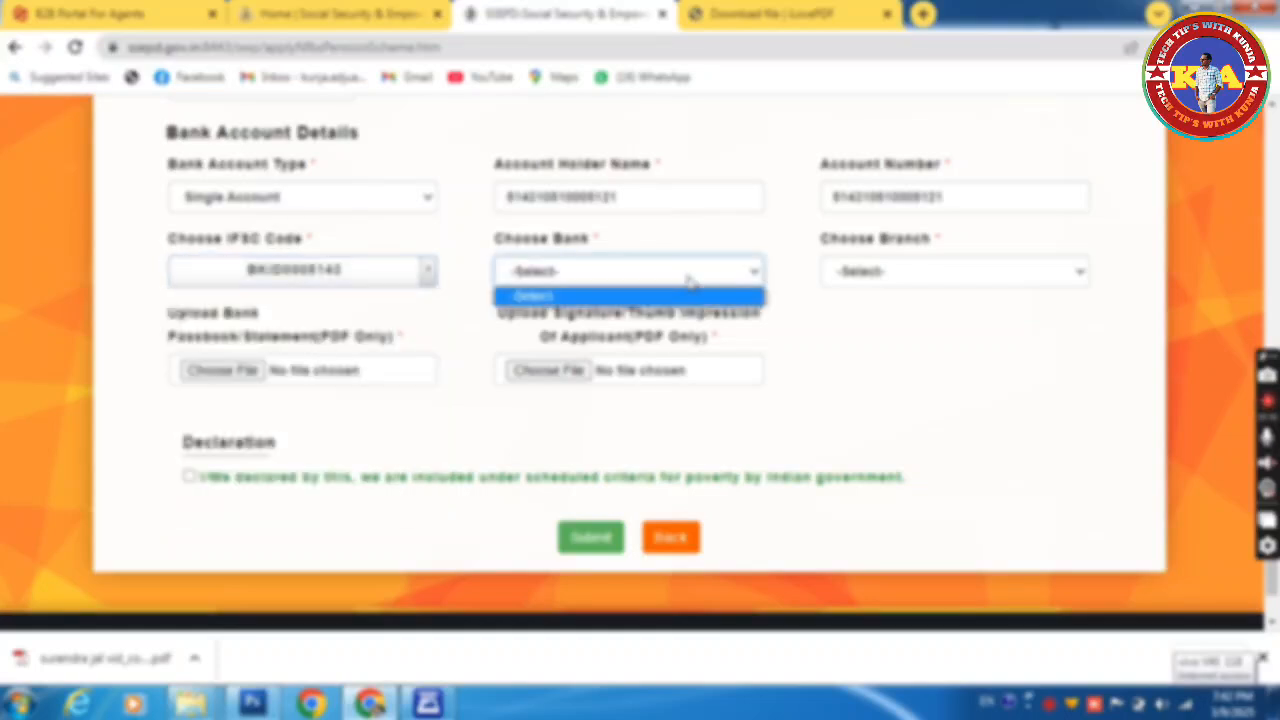
{"action": "left_click", "coordinate": [641, 315]}
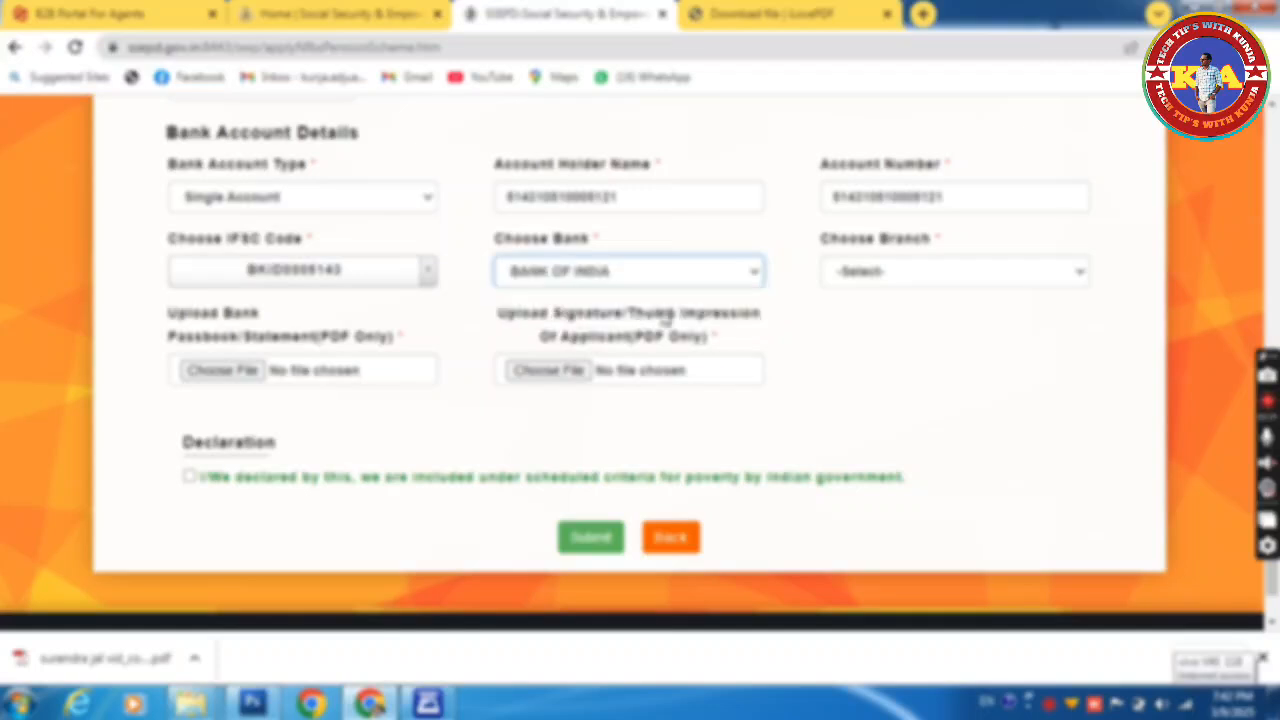
{"action": "left_click", "coordinate": [887, 276]}
{"action": "left_click", "coordinate": [880, 315]}
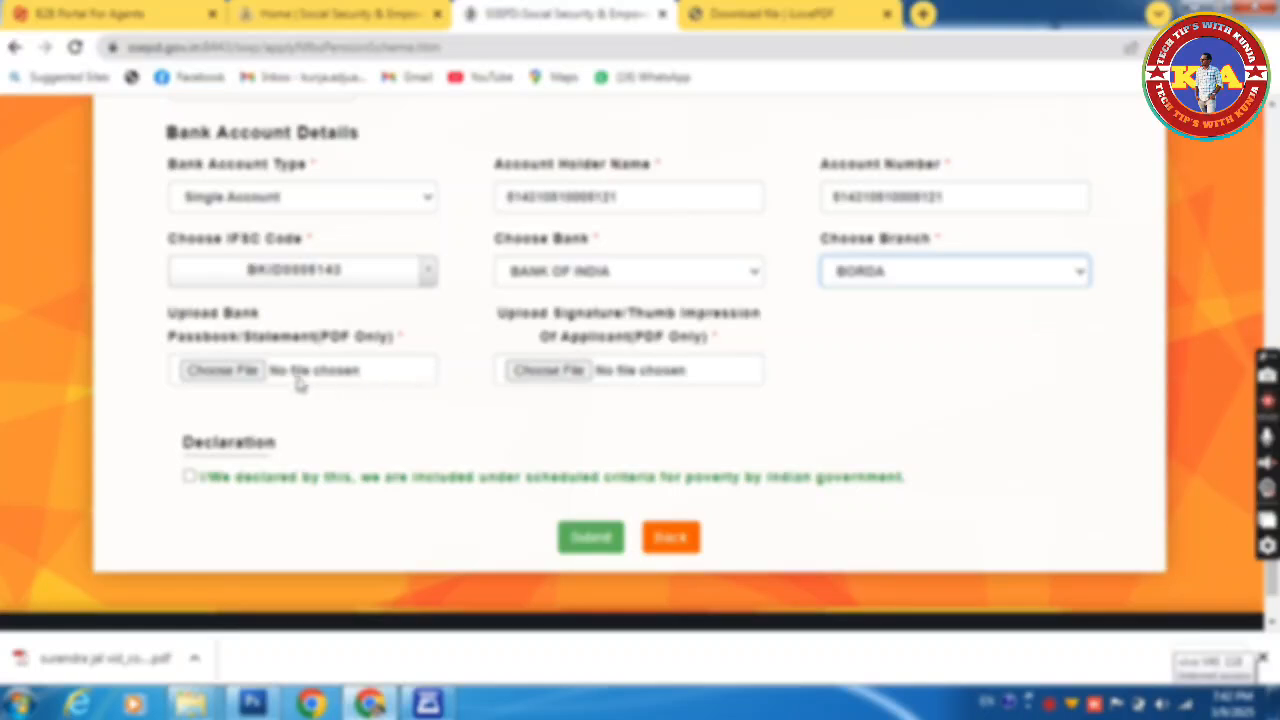
Step: Attach the pass book PDF and the img2025 signature image, then tick the poverty-criteria declaration
{"action": "left_click", "coordinate": [260, 369]}
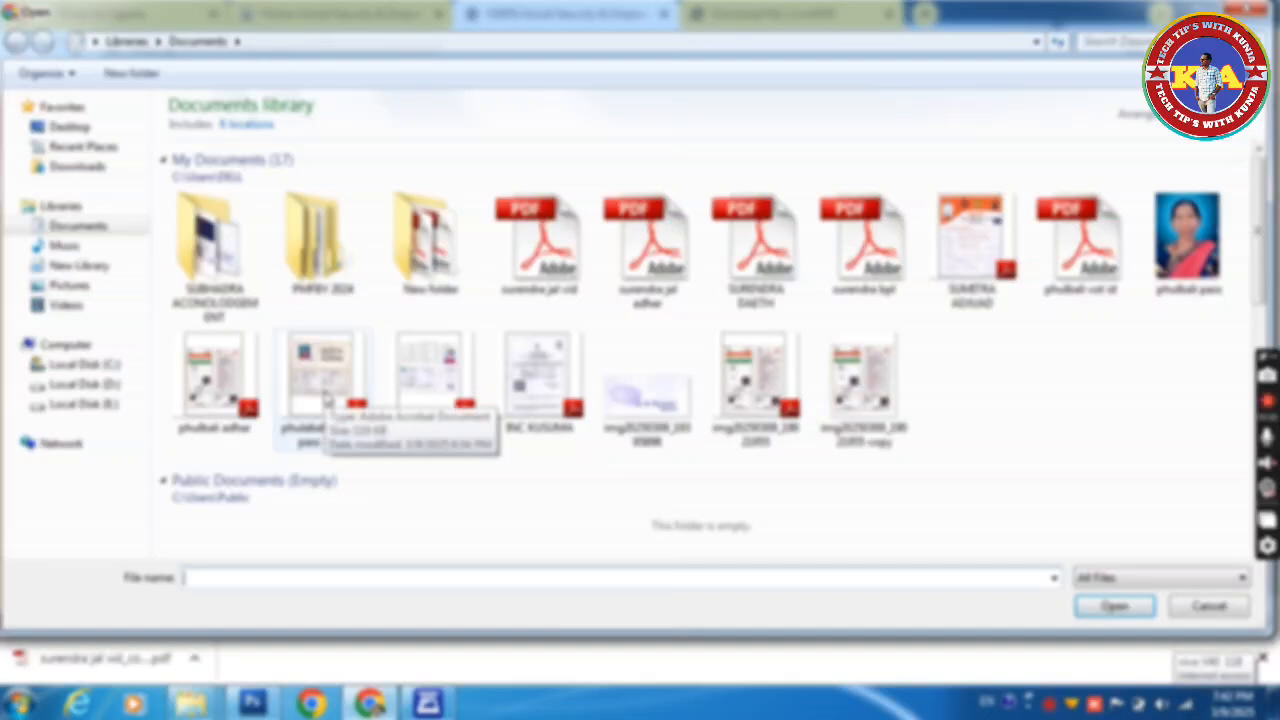
{"action": "double_click", "coordinate": [325, 398]}
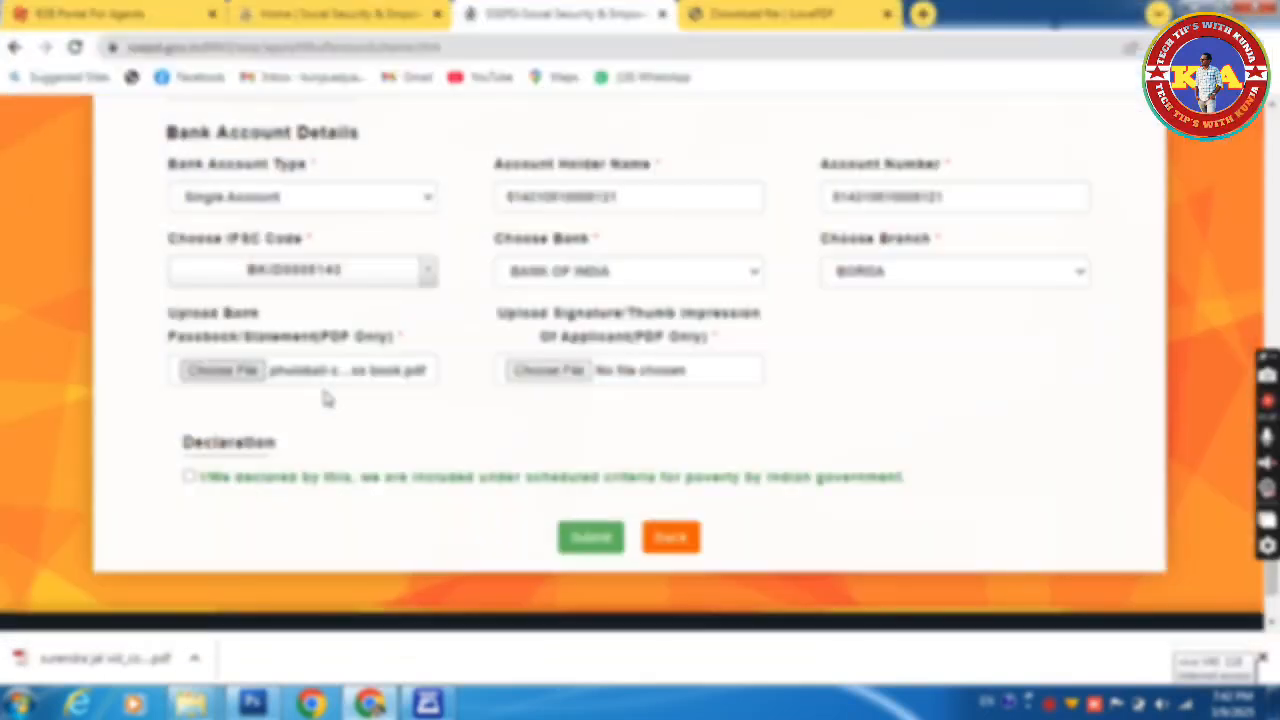
{"action": "left_click", "coordinate": [561, 380]}
{"action": "left_click", "coordinate": [648, 395]}
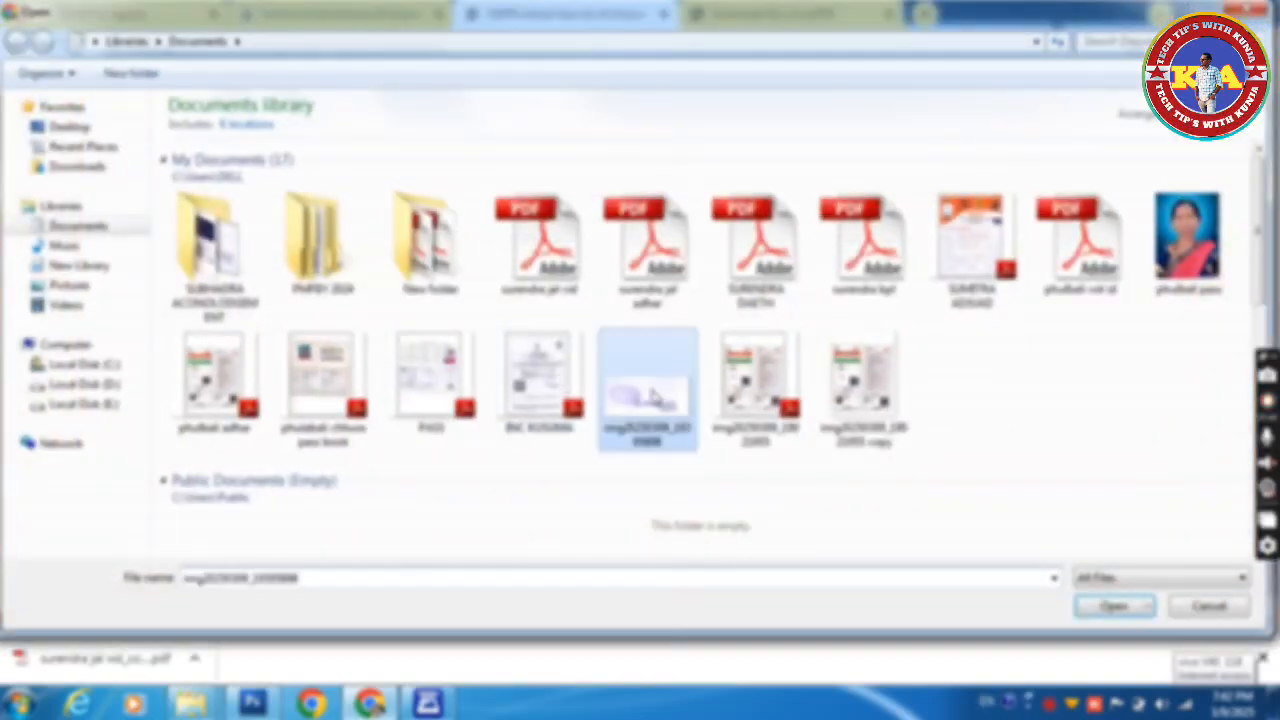
{"action": "double_click", "coordinate": [648, 395]}
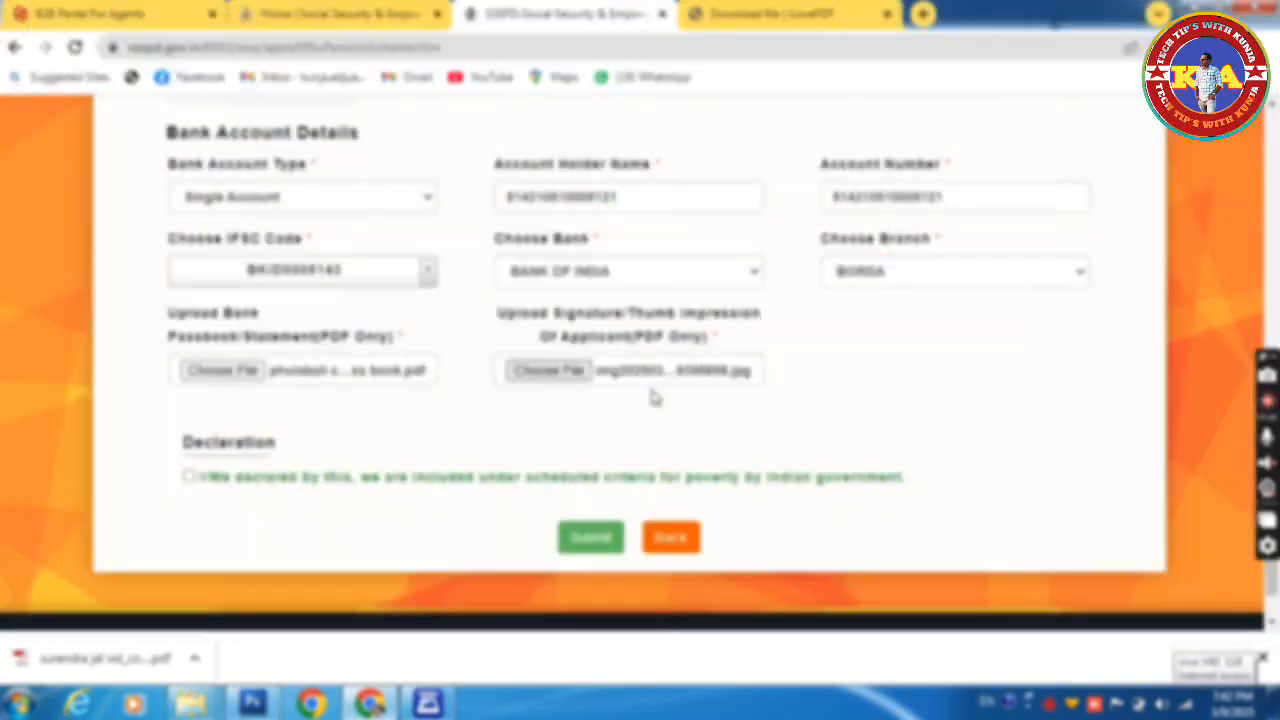
{"action": "left_click", "coordinate": [190, 478]}
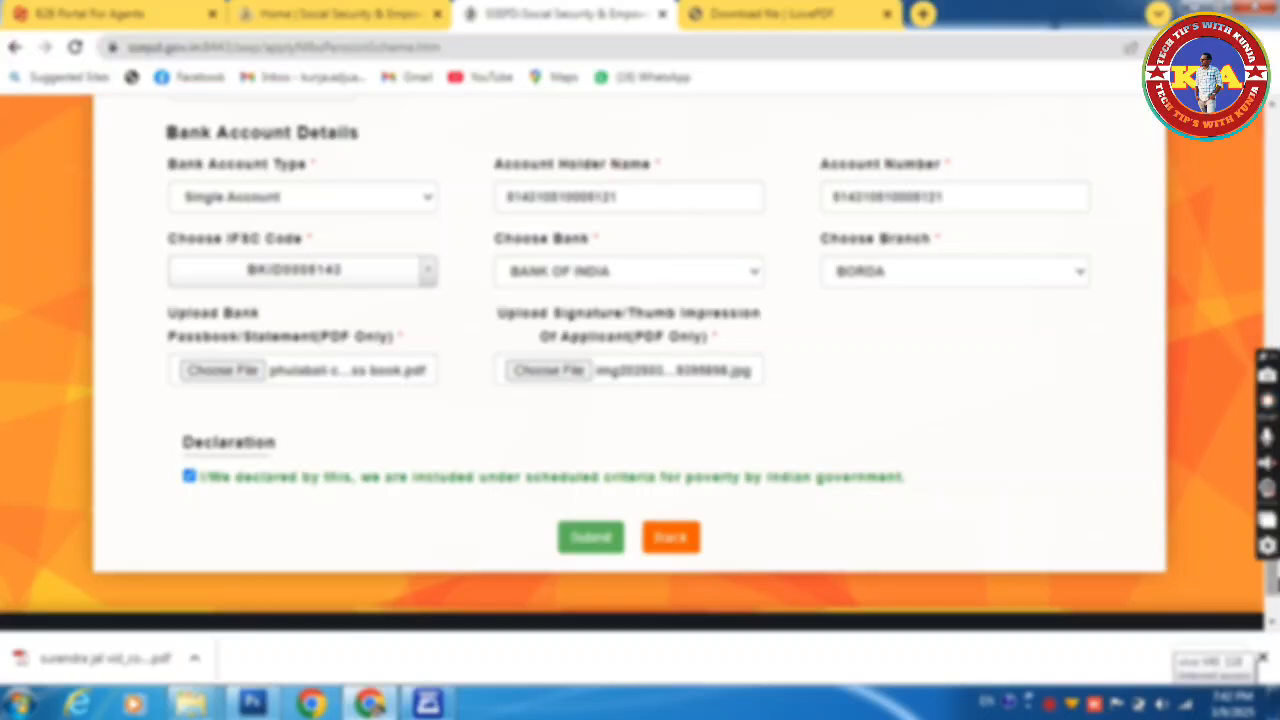
{"action": "scroll", "coordinate": [640, 365], "scroll_direction": "up", "scroll_amount": 10}
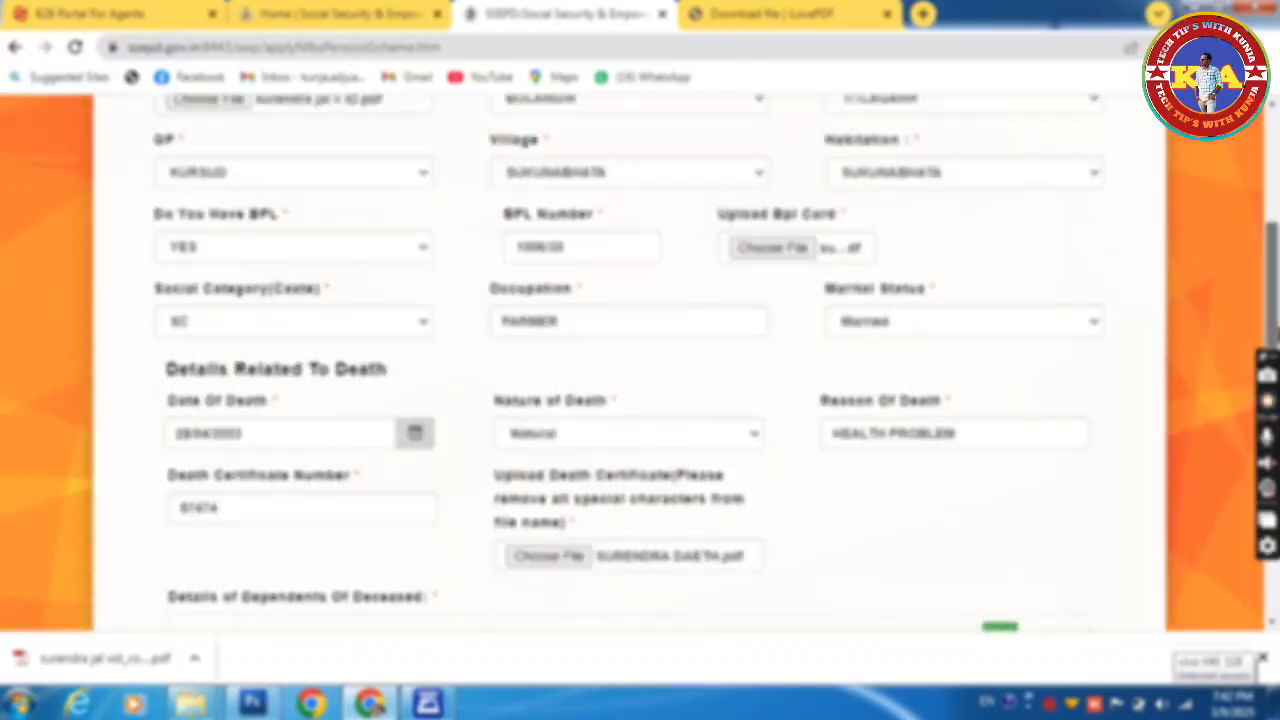
{"action": "scroll", "coordinate": [640, 360], "scroll_direction": "up", "scroll_amount": 5}
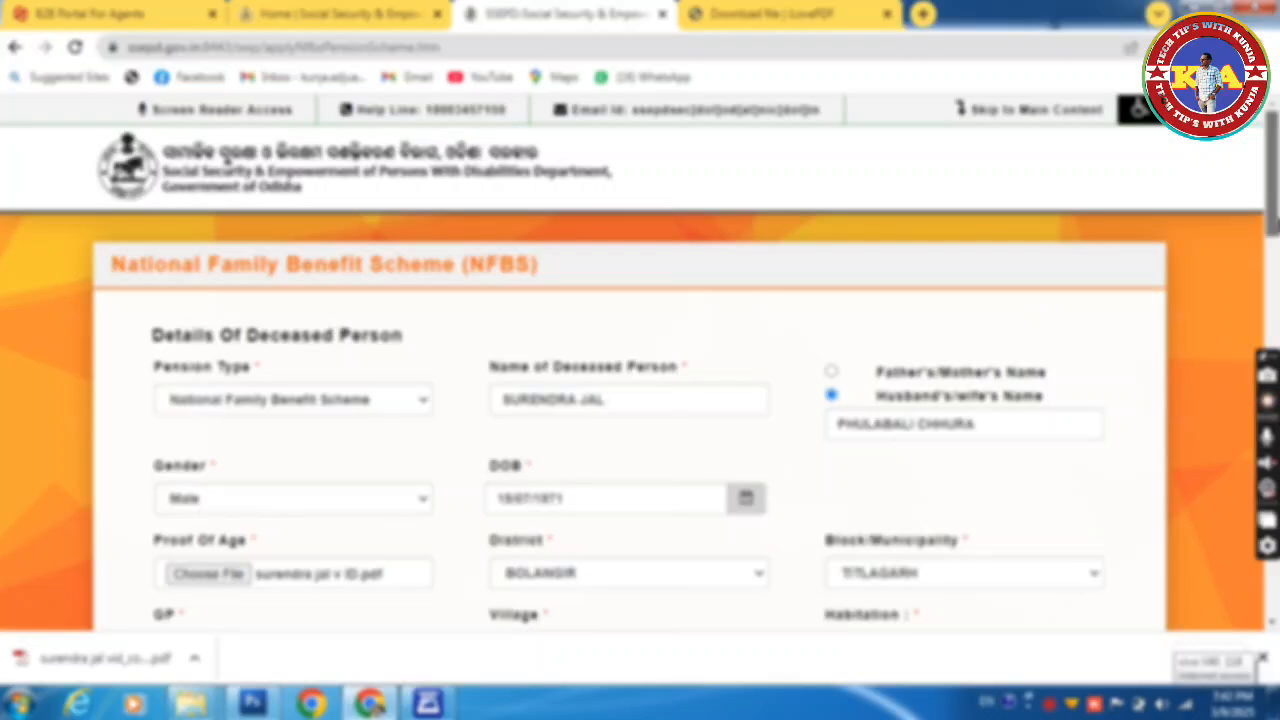
{"action": "scroll", "coordinate": [227, 146], "scroll_direction": "down", "scroll_amount": 1}
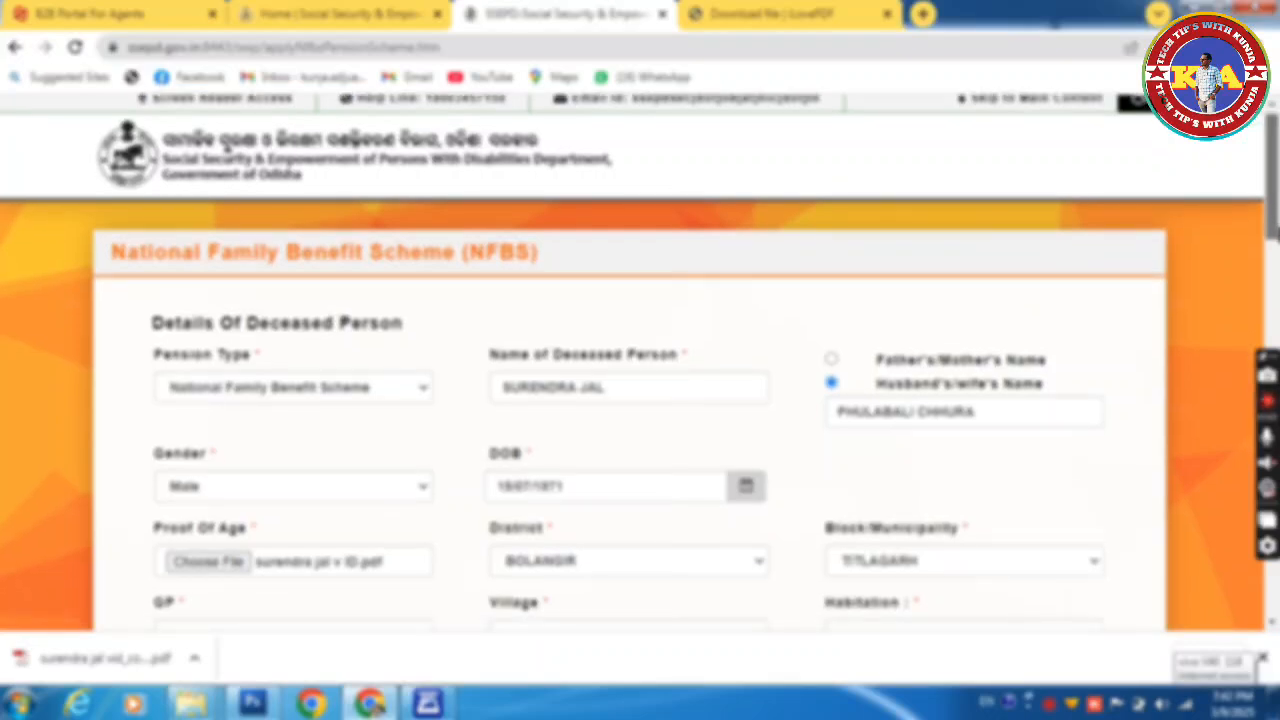
{"action": "scroll", "coordinate": [227, 146], "scroll_direction": "down", "scroll_amount": 2}
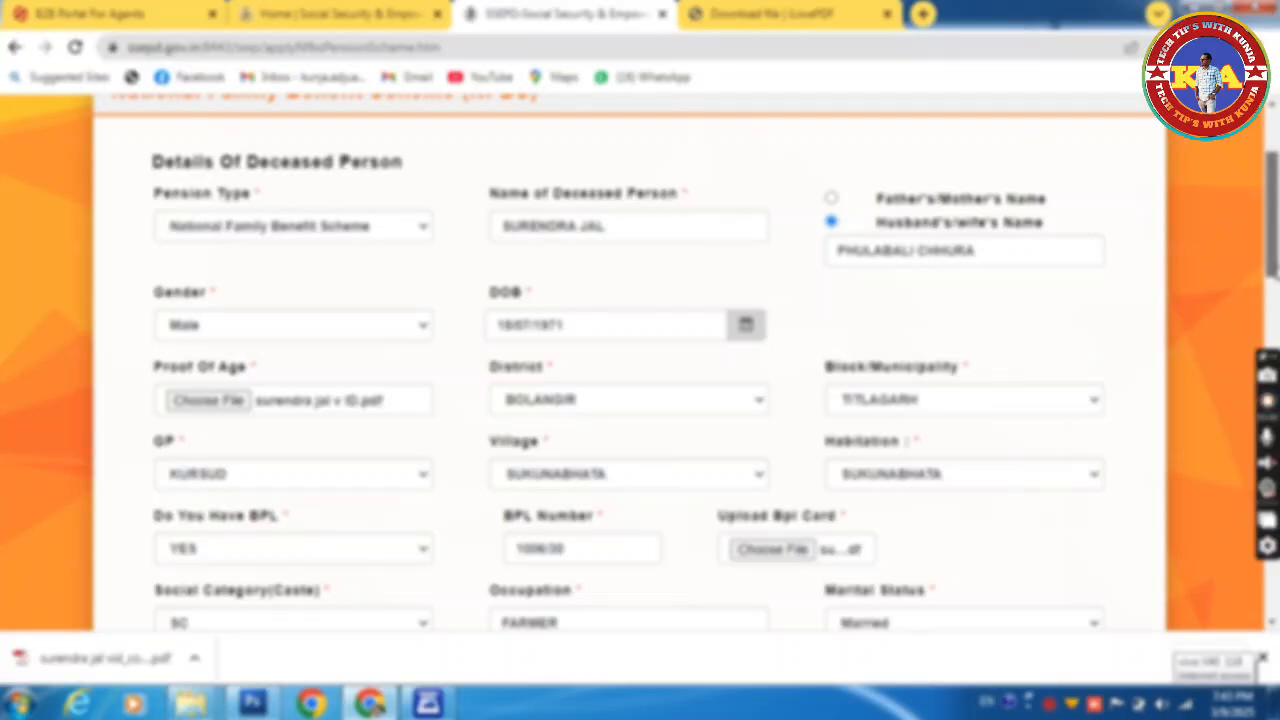
{"action": "left_click_drag", "start_coordinate": [1275, 270], "coordinate": [1247, 618]}
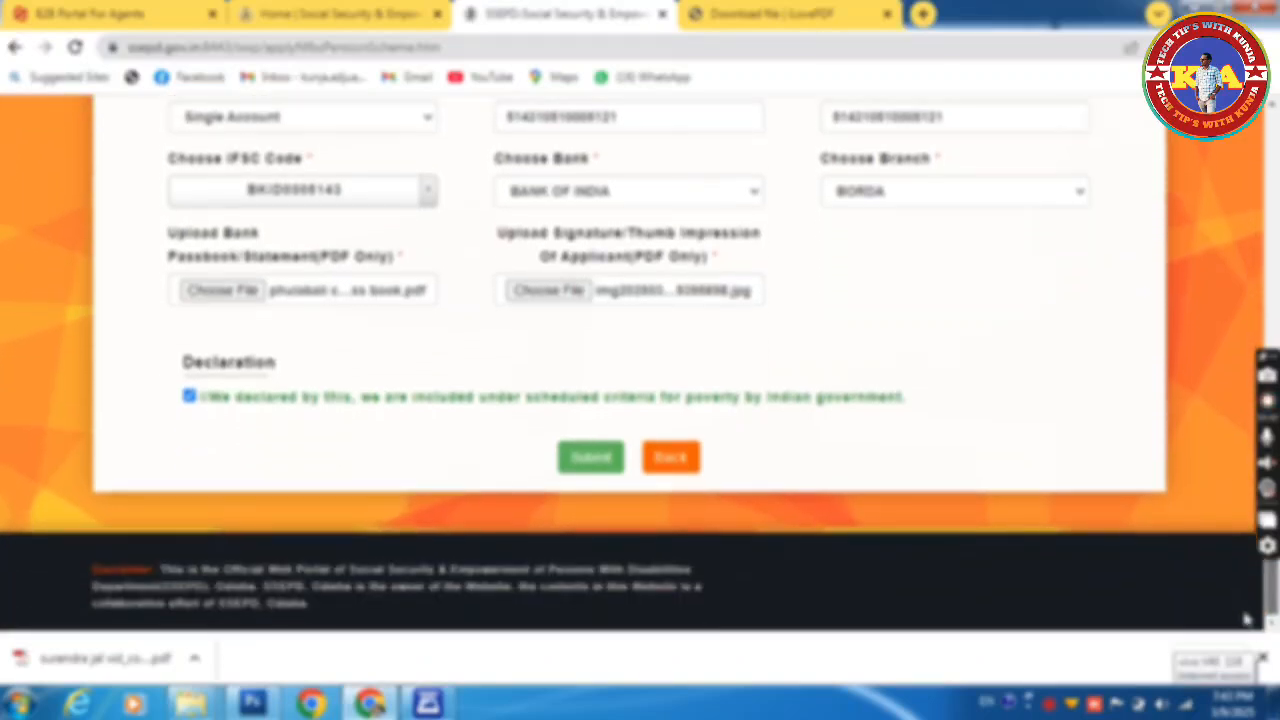
Step: Submit the NFBS application and confirm saving the data
{"action": "left_click", "coordinate": [584, 465]}
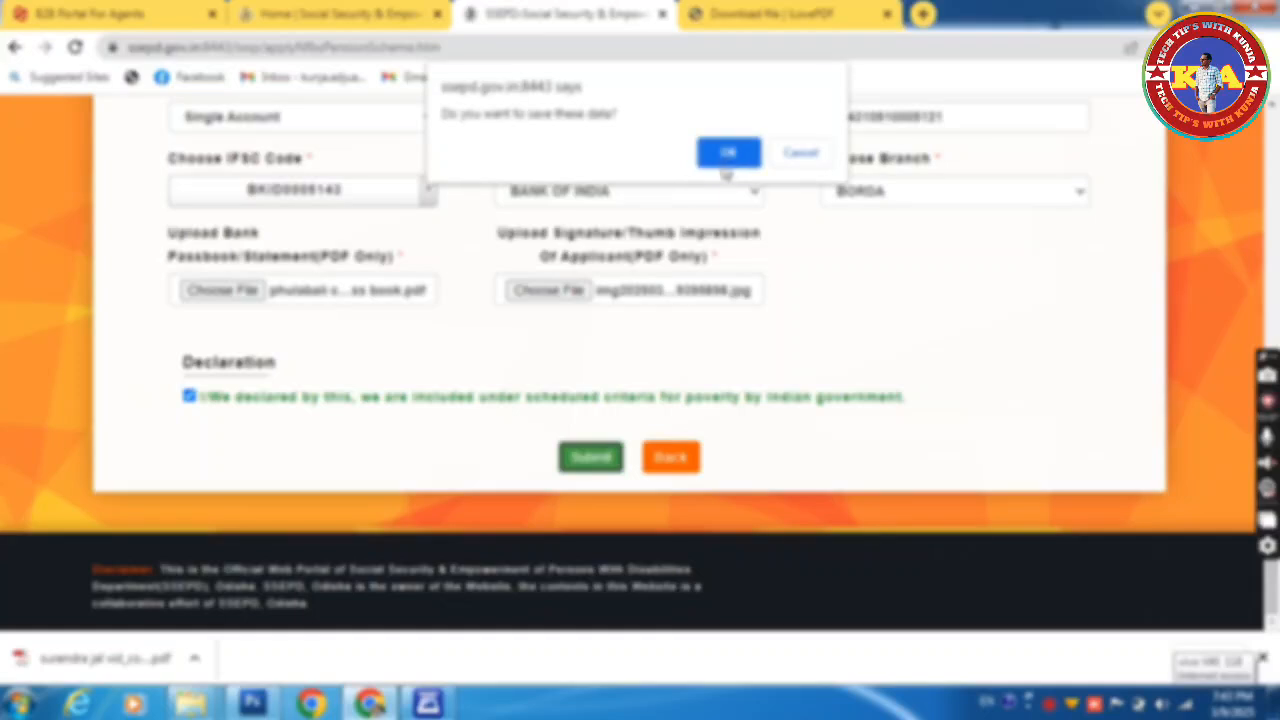
{"action": "left_click", "coordinate": [727, 155]}
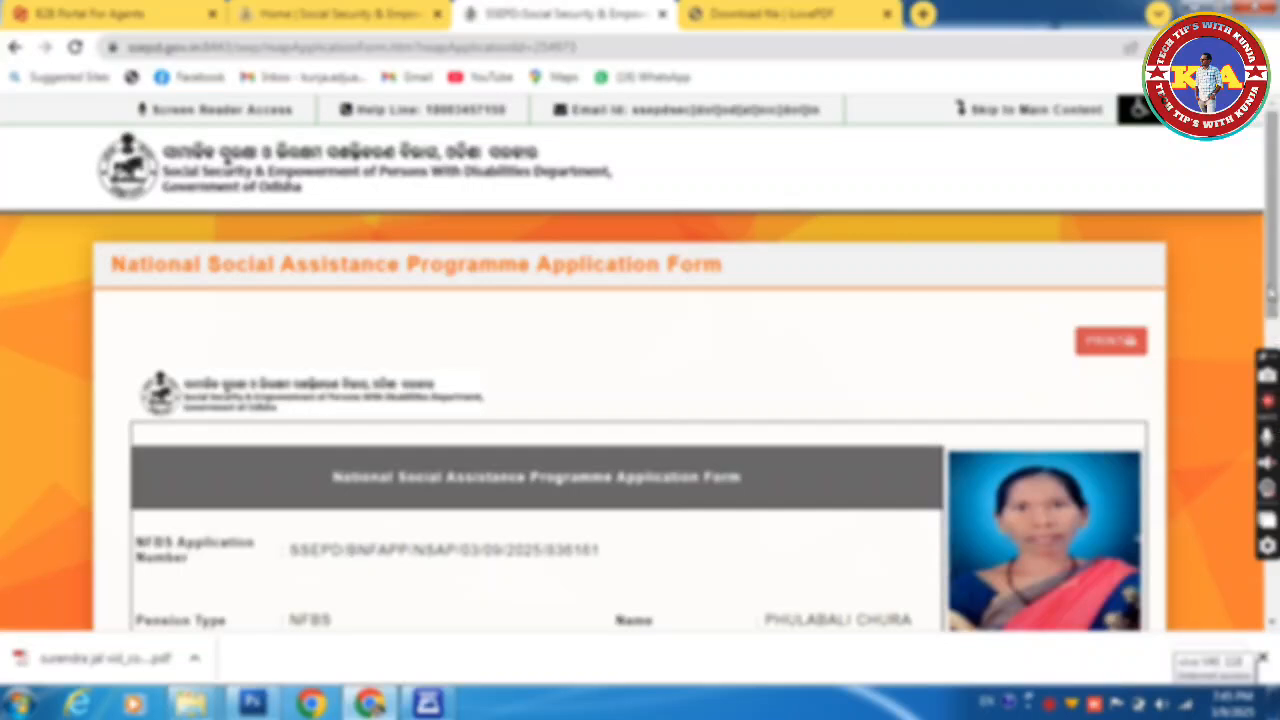
Step: Review the submitted application form, then bring up its print-ready version
{"action": "scroll", "coordinate": [780, 477], "scroll_direction": "down", "scroll_amount": 3}
{"action": "scroll", "coordinate": [640, 400], "scroll_direction": "down", "scroll_amount": 3}
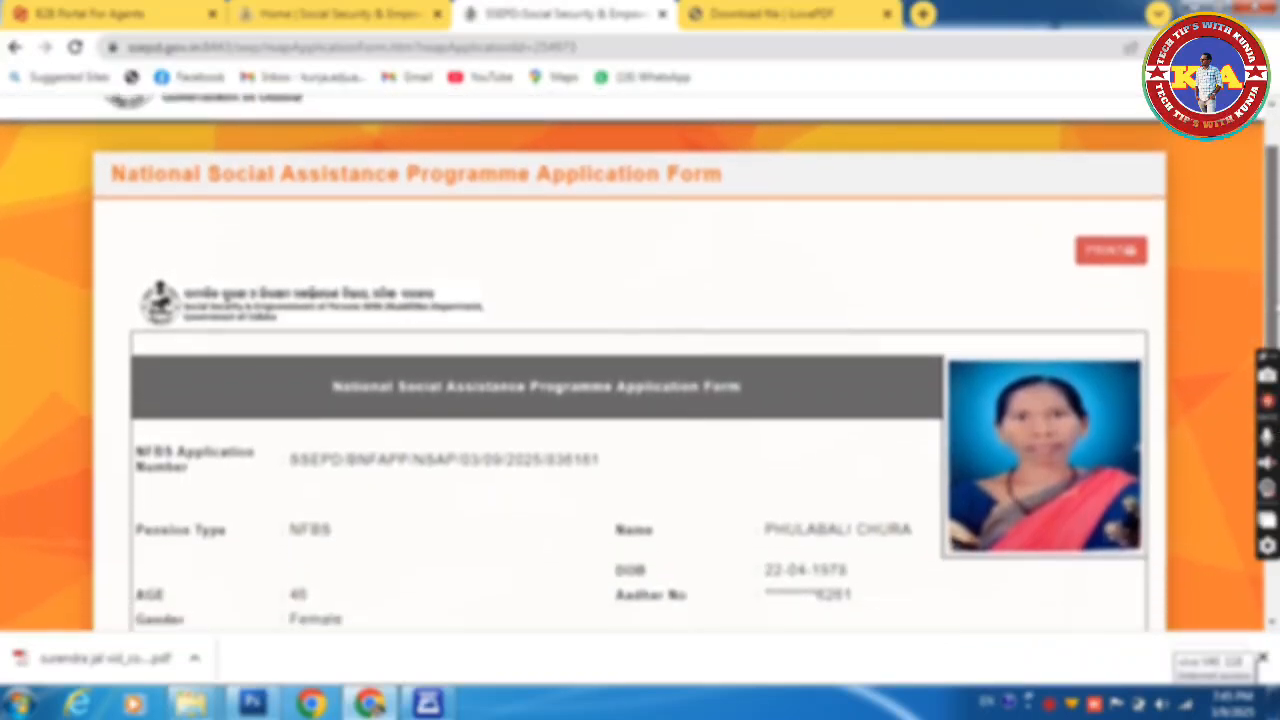
{"action": "scroll", "coordinate": [640, 362], "scroll_direction": "down", "scroll_amount": 5}
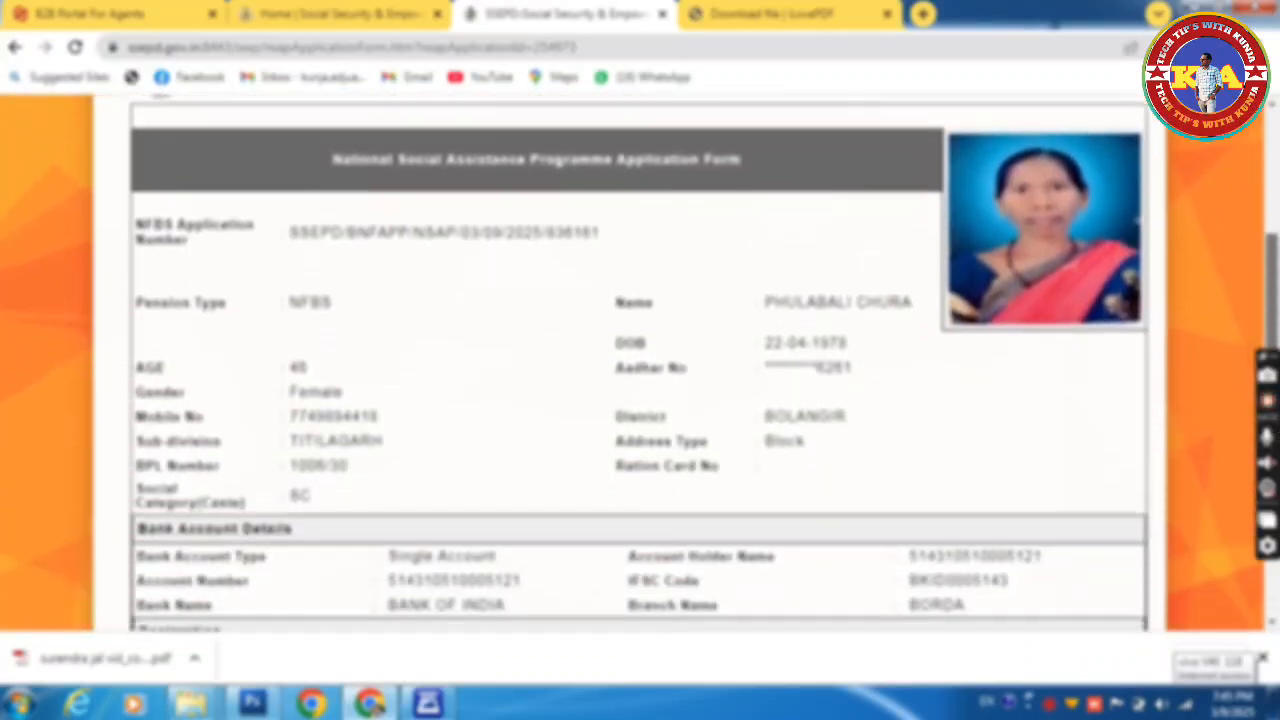
{"action": "scroll", "coordinate": [640, 362], "scroll_direction": "down", "scroll_amount": 6}
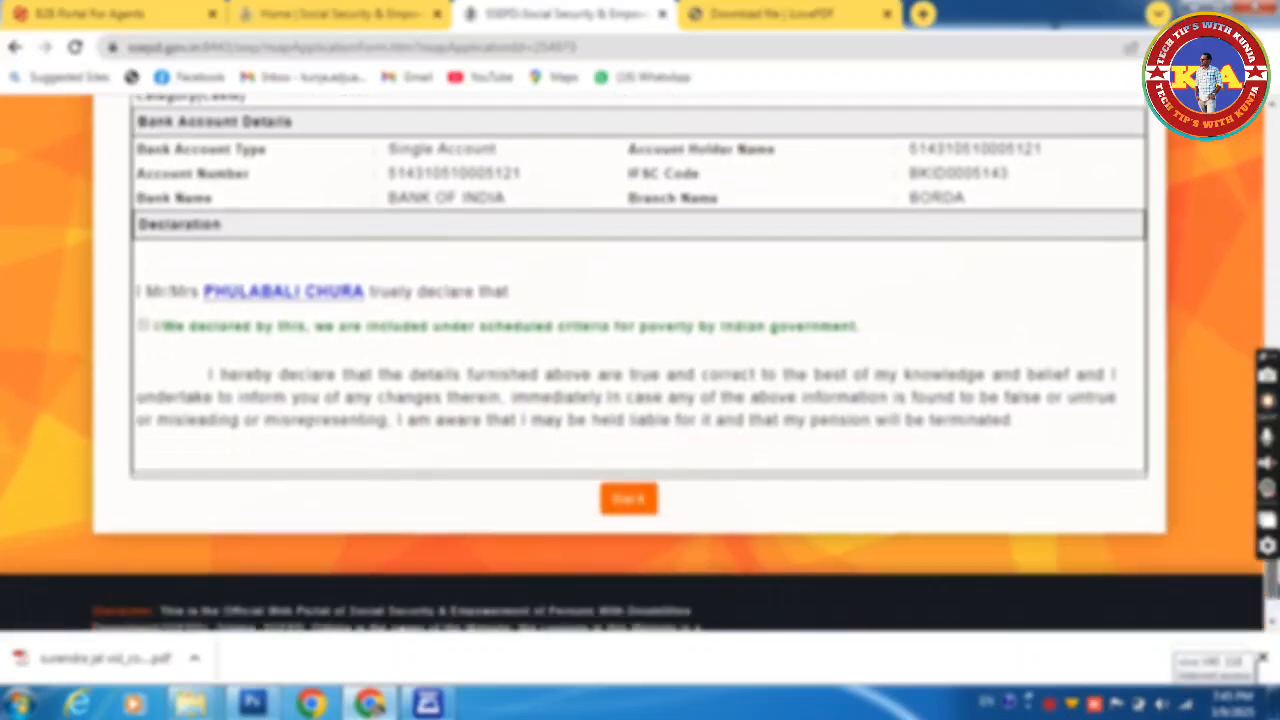
{"action": "scroll", "coordinate": [1133, 347], "scroll_direction": "up", "scroll_amount": 15}
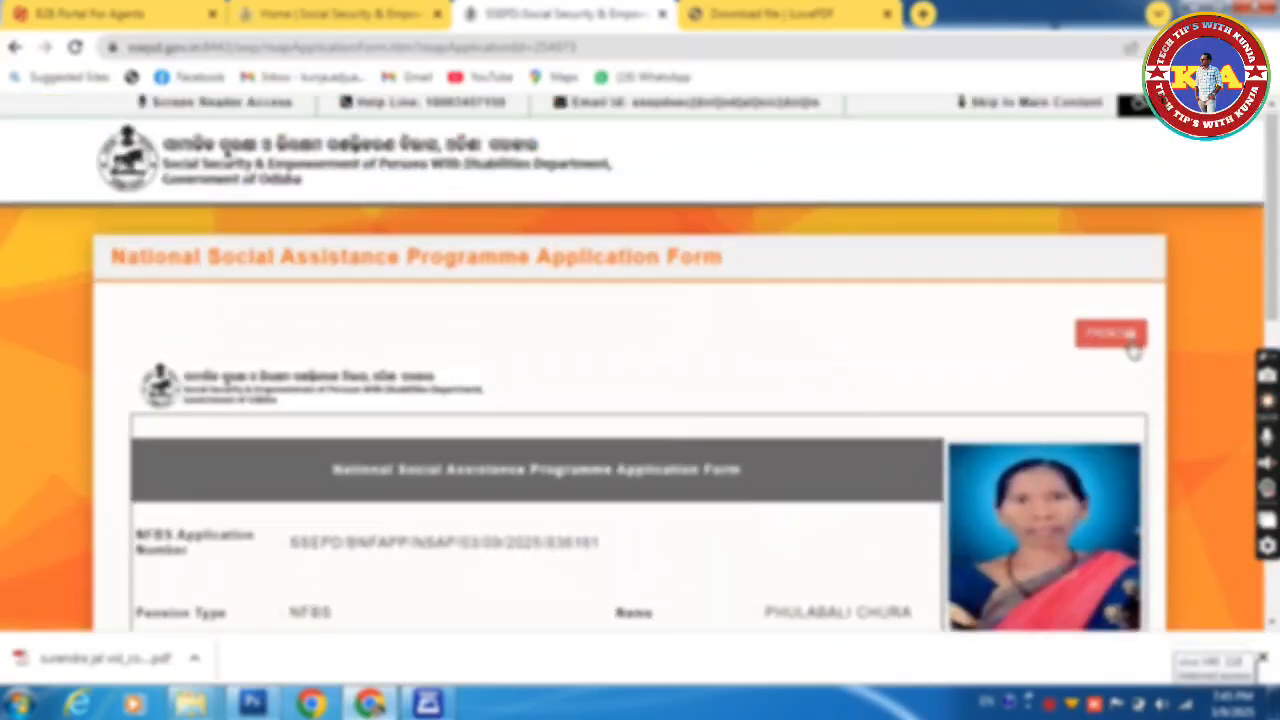
{"action": "left_click", "coordinate": [1120, 336]}
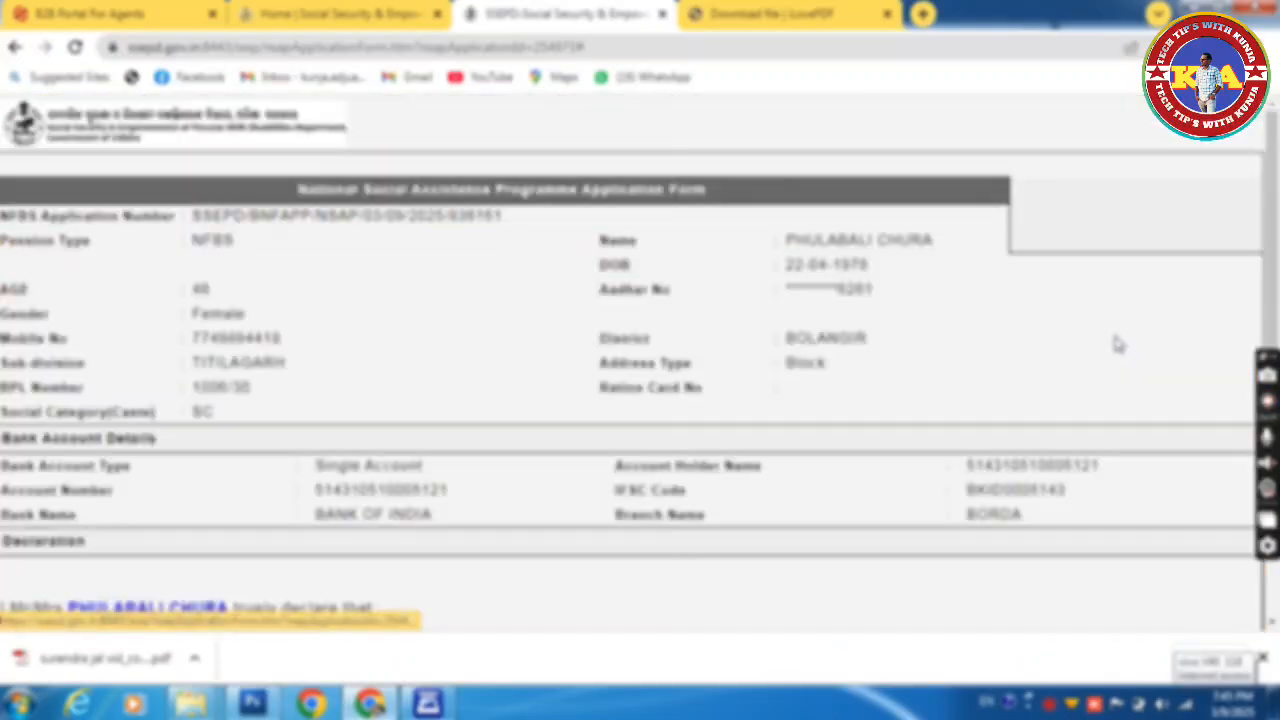